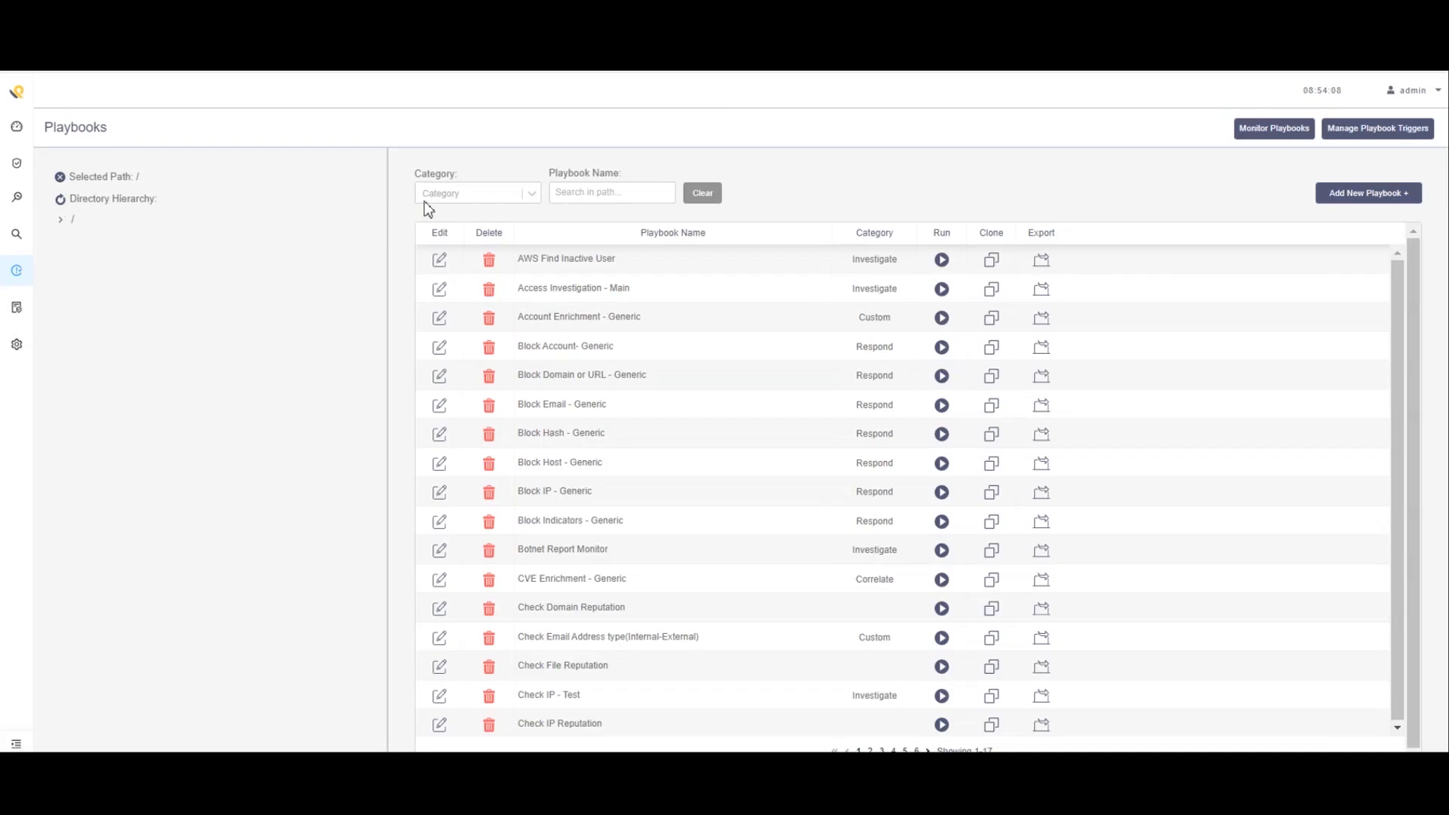
Start a new playbook and fill in its save details with the name "Practicing a new playbook" and the category Investigate
{"action": "left_click", "coordinate": [1363, 203]}
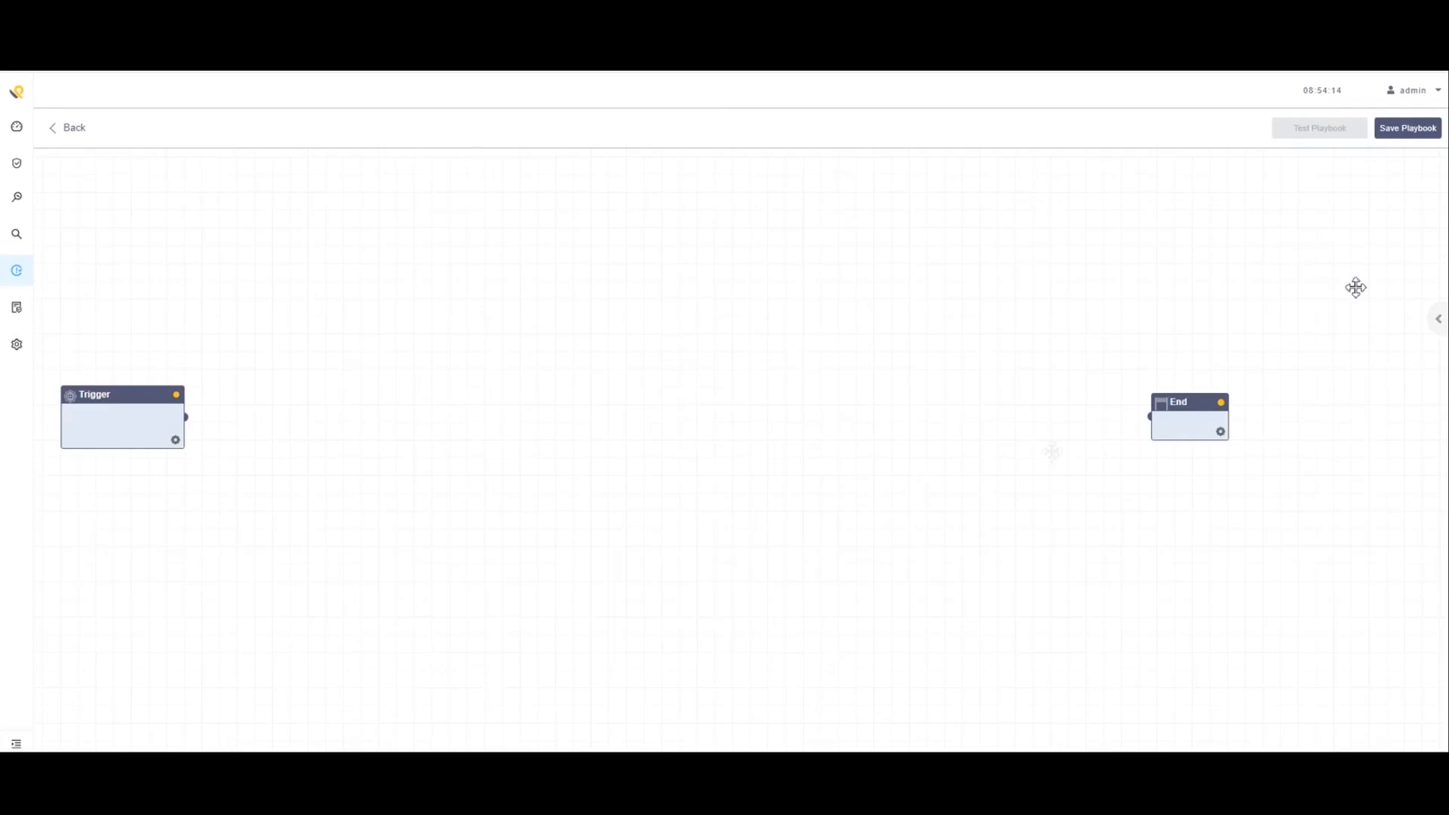
{"action": "left_click", "coordinate": [1407, 132]}
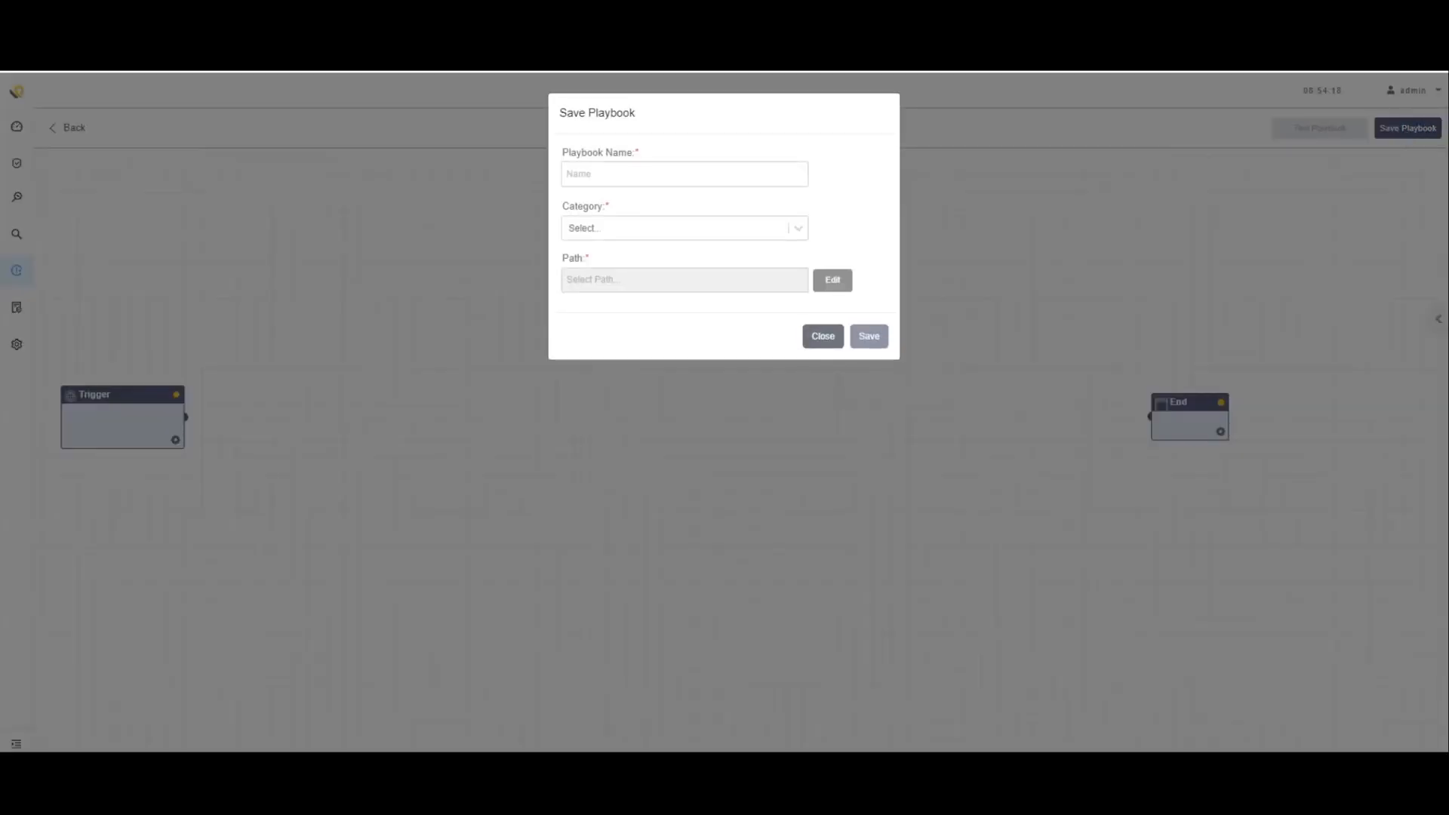
{"action": "left_click", "coordinate": [715, 179]}
{"action": "type", "text": "Practicing a new playbook"}
{"action": "left_click", "coordinate": [665, 232]}
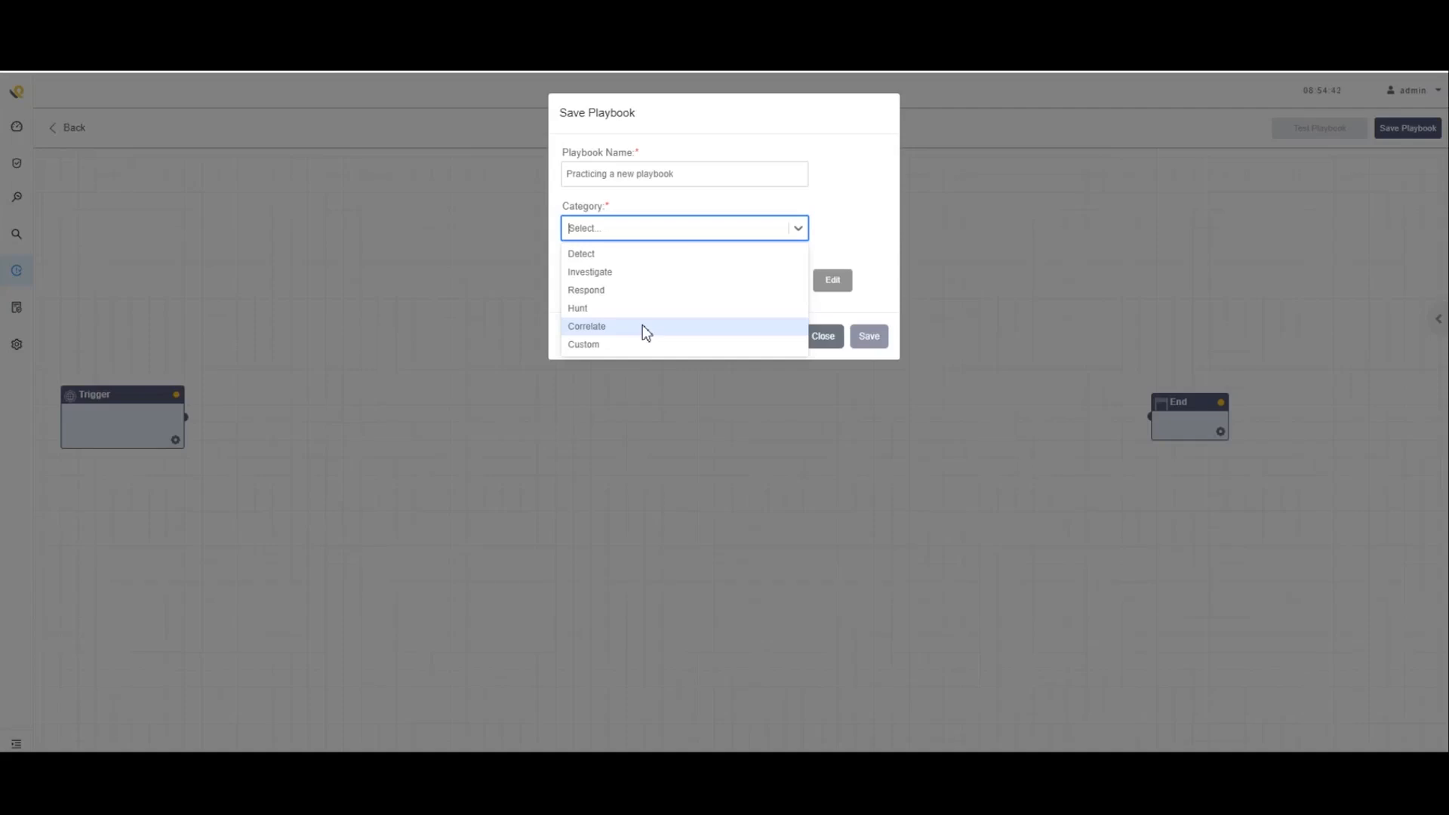
{"action": "left_click", "coordinate": [594, 274]}
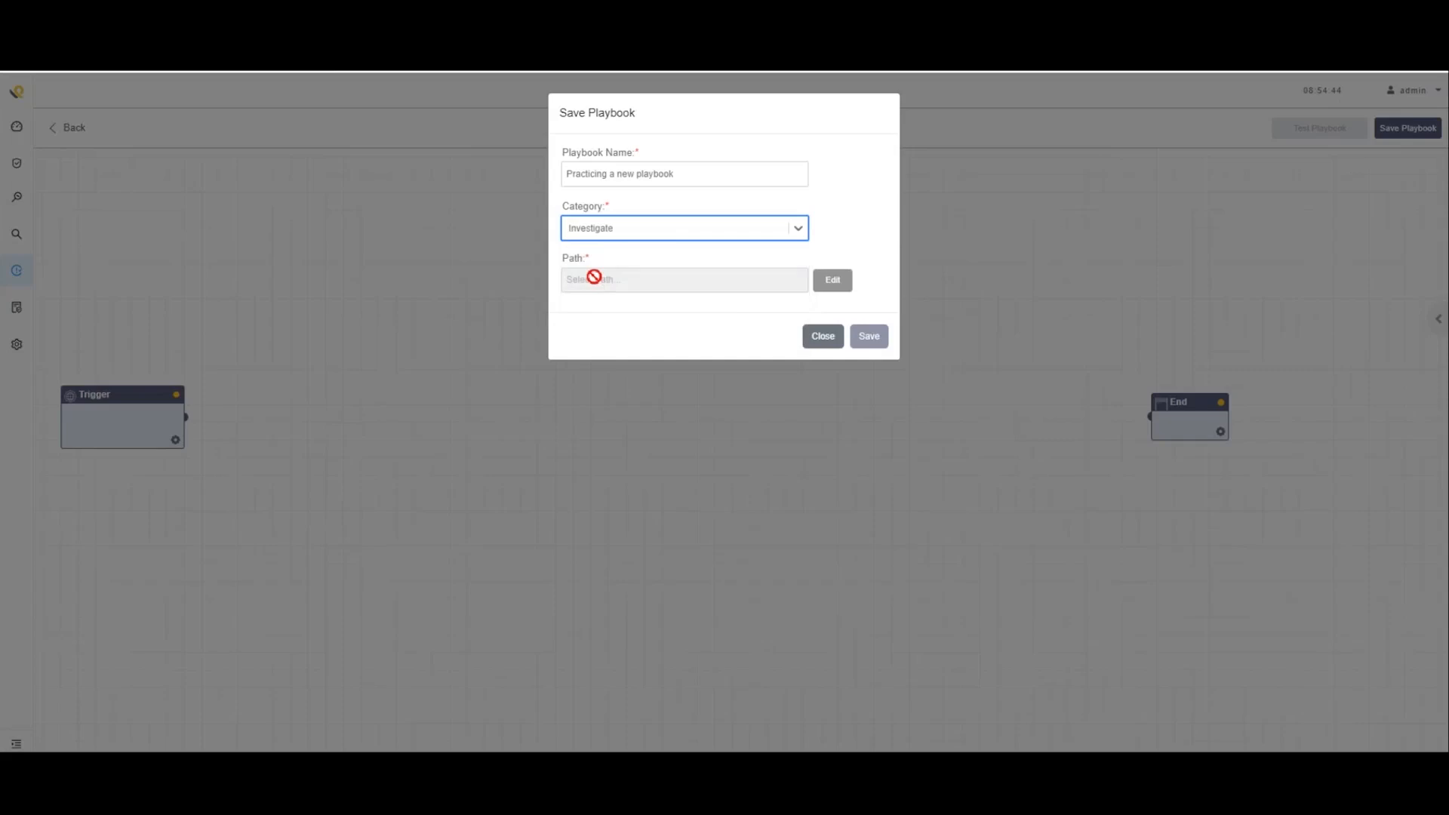
Set the playbook path to the Demo directory and save the playbook
{"action": "left_click", "coordinate": [832, 284]}
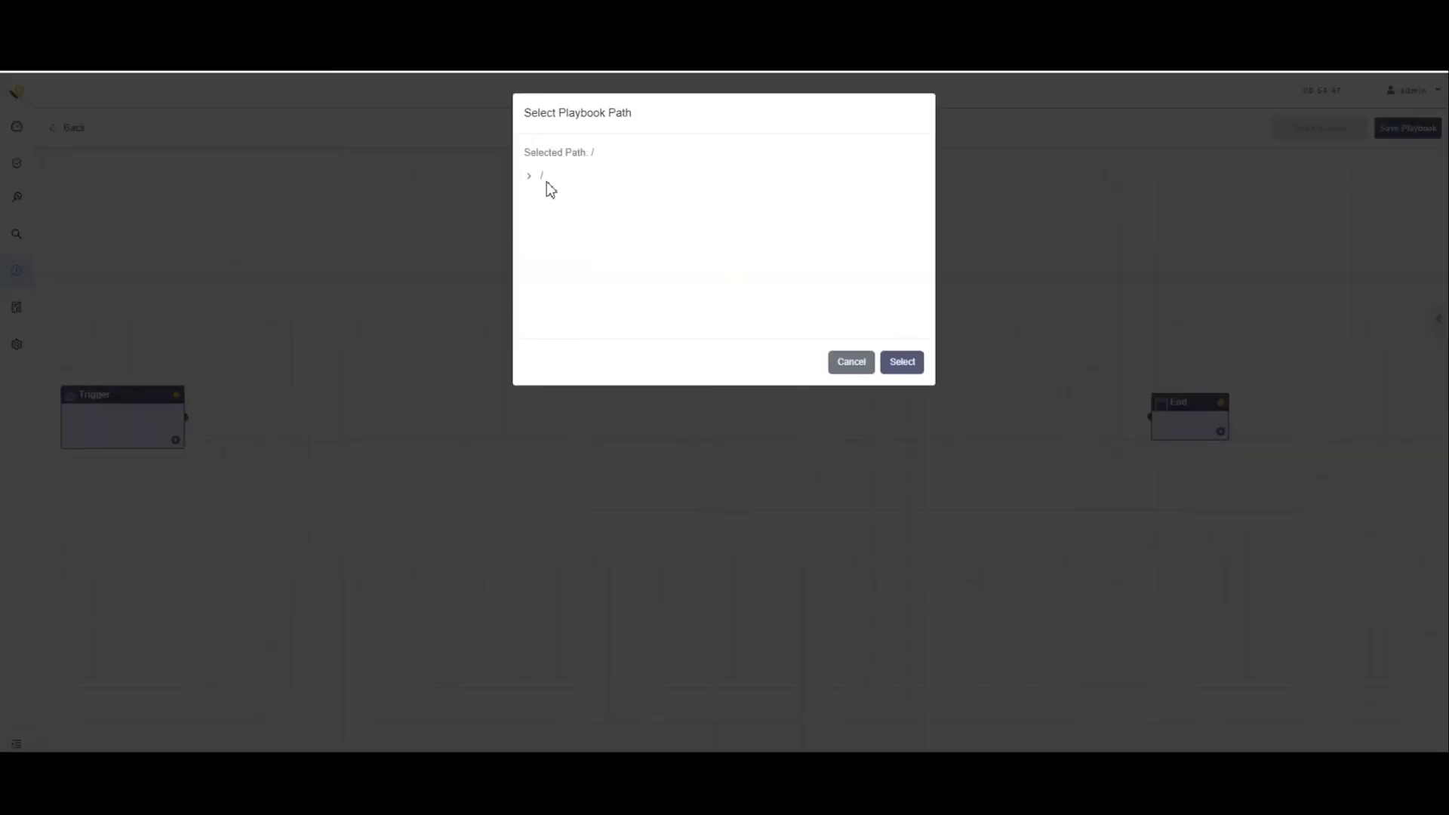
{"action": "left_click", "coordinate": [543, 178]}
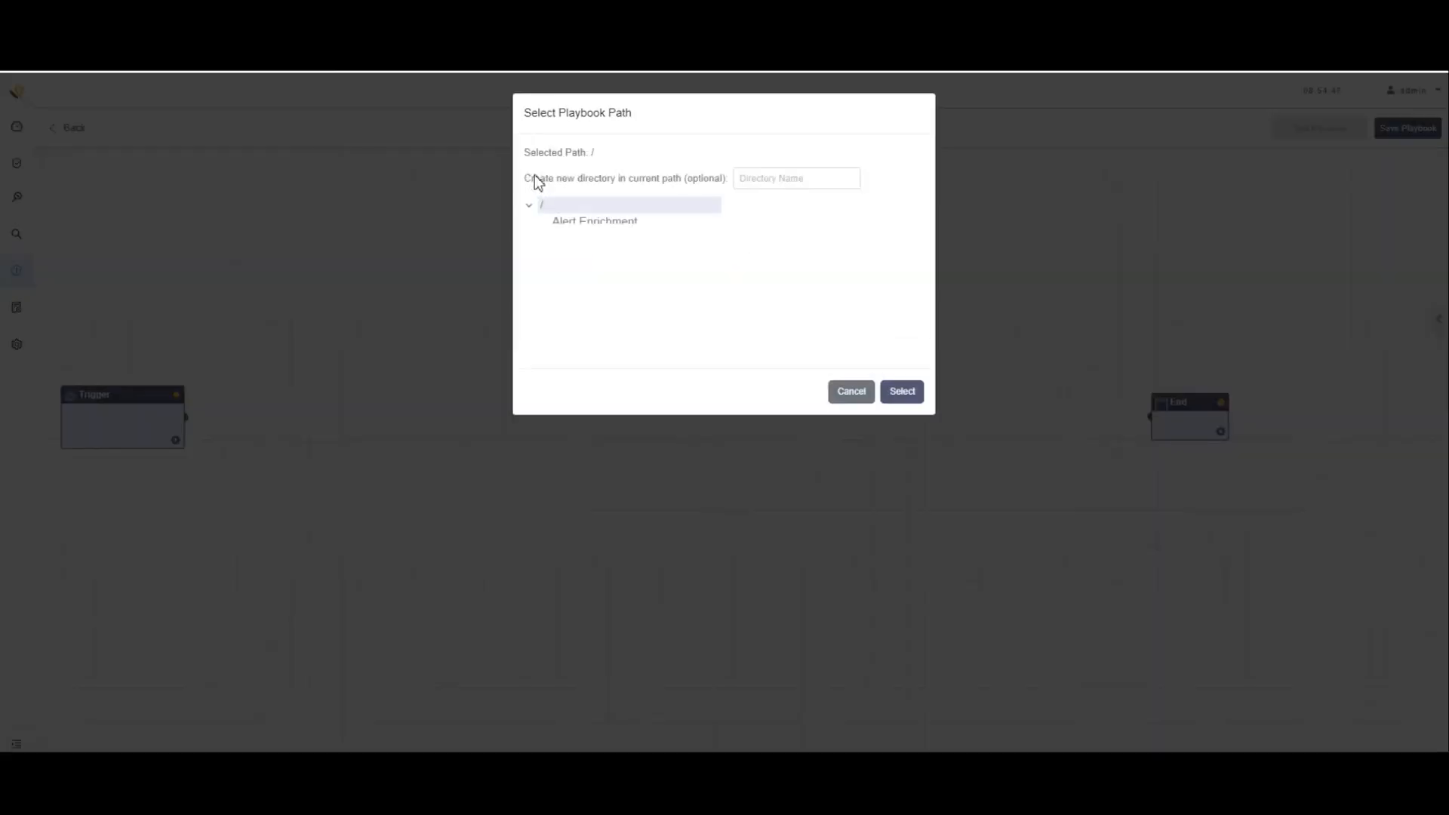
{"action": "left_click", "coordinate": [570, 307]}
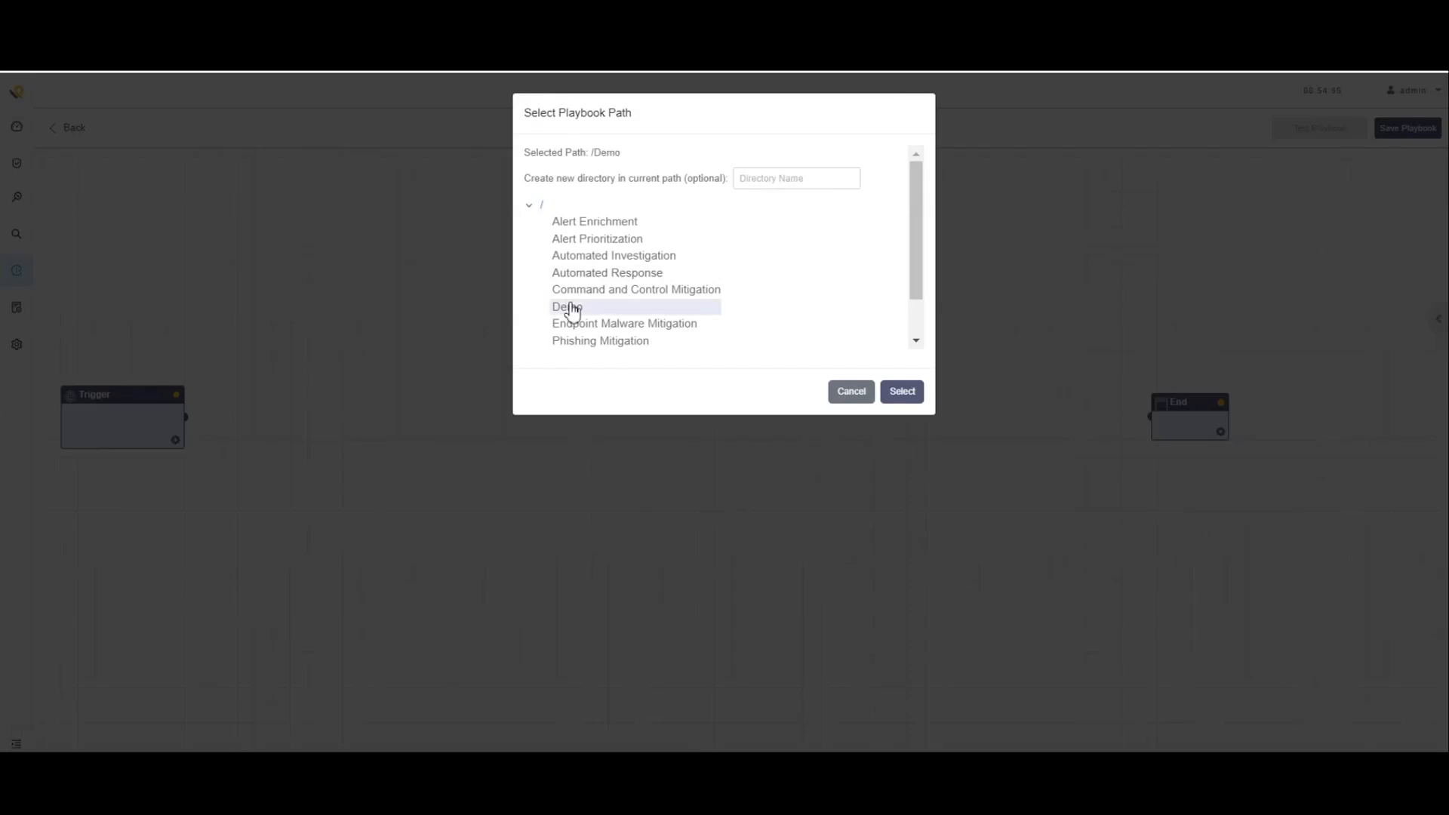
{"action": "left_click", "coordinate": [912, 393]}
{"action": "left_click", "coordinate": [871, 338]}
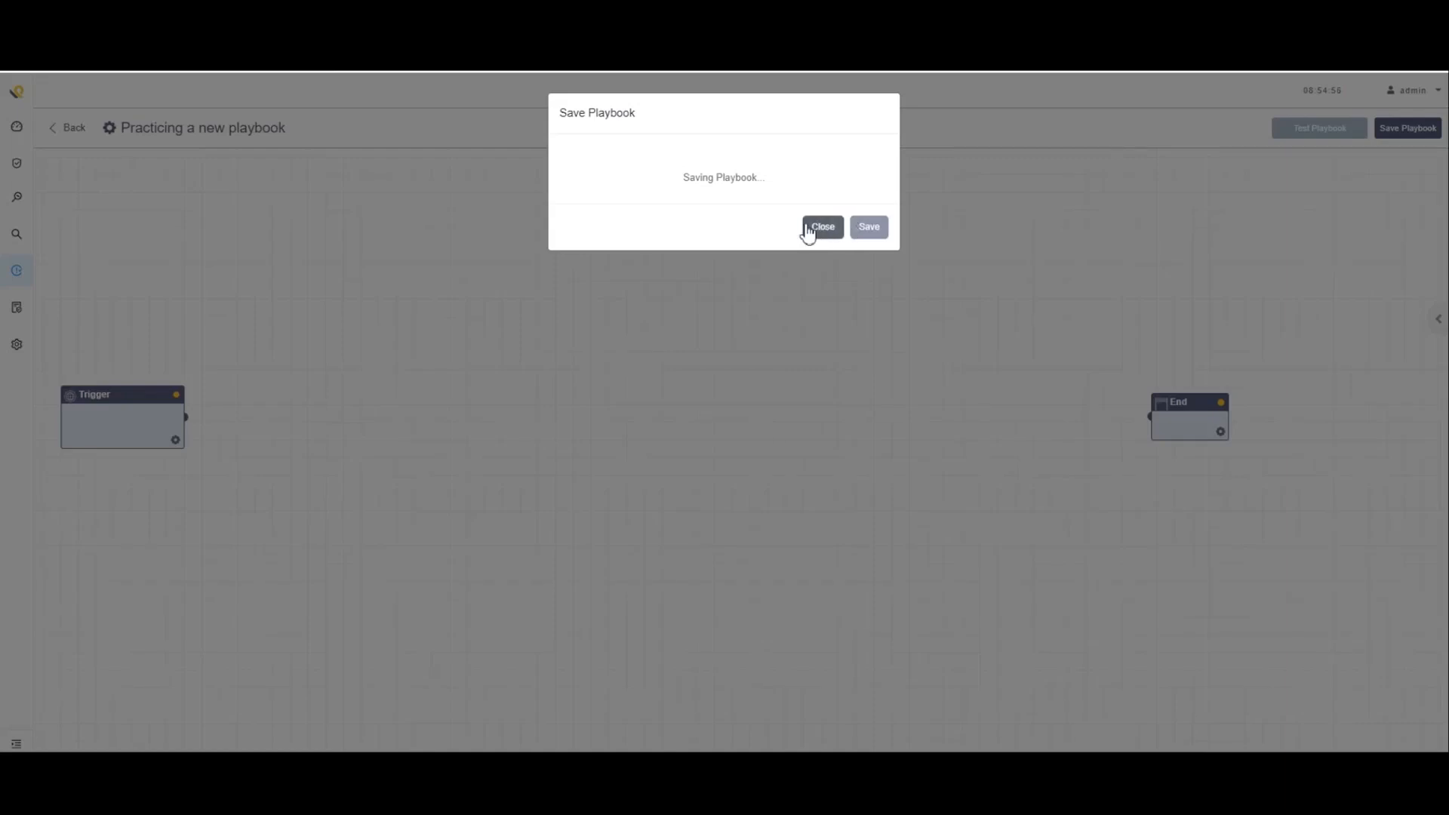
{"action": "left_click", "coordinate": [866, 211]}
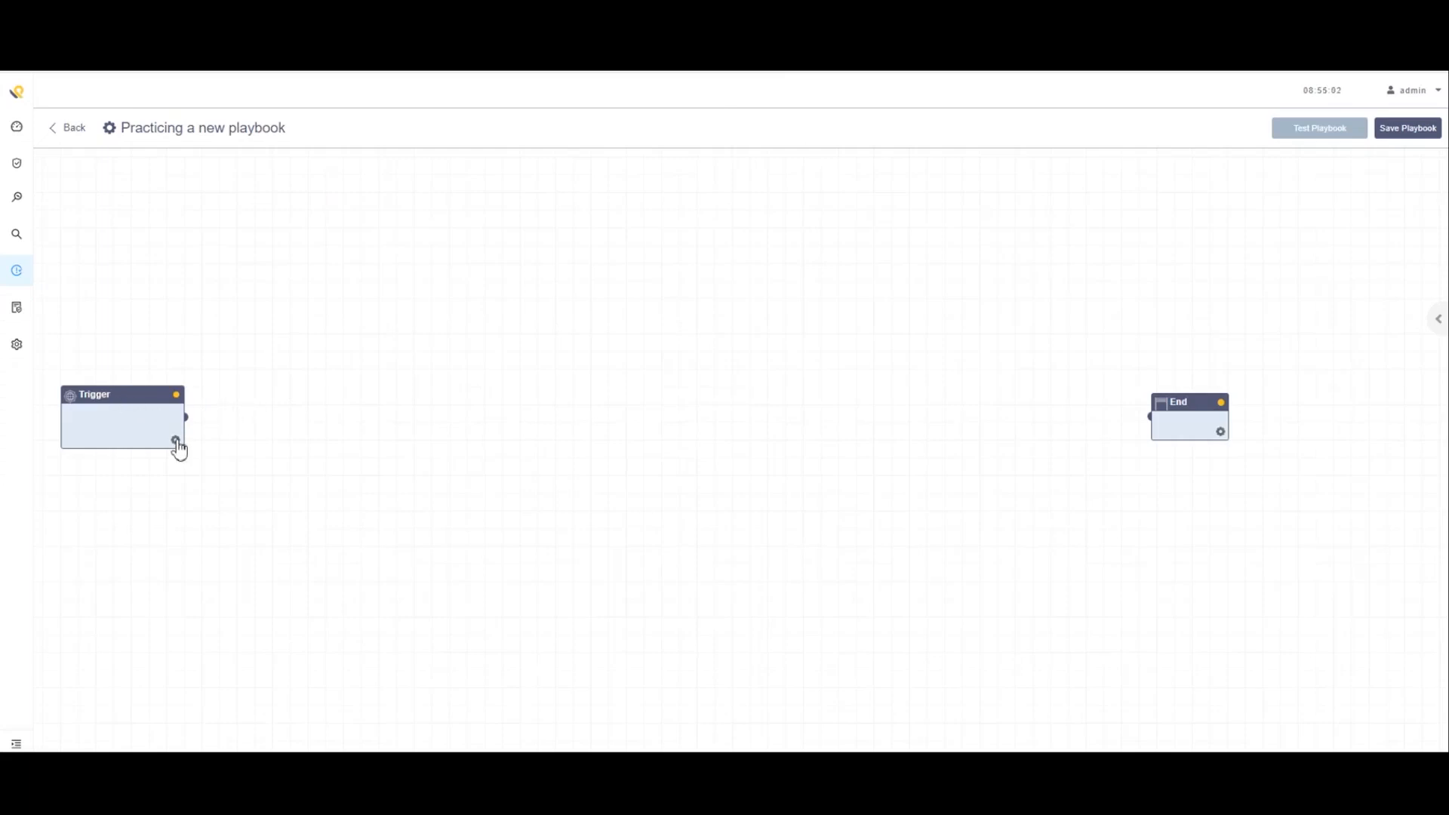
Configure the Trigger with type Playbook and an action parameter key IPAddressInput, and save its data
{"action": "left_click", "coordinate": [176, 441]}
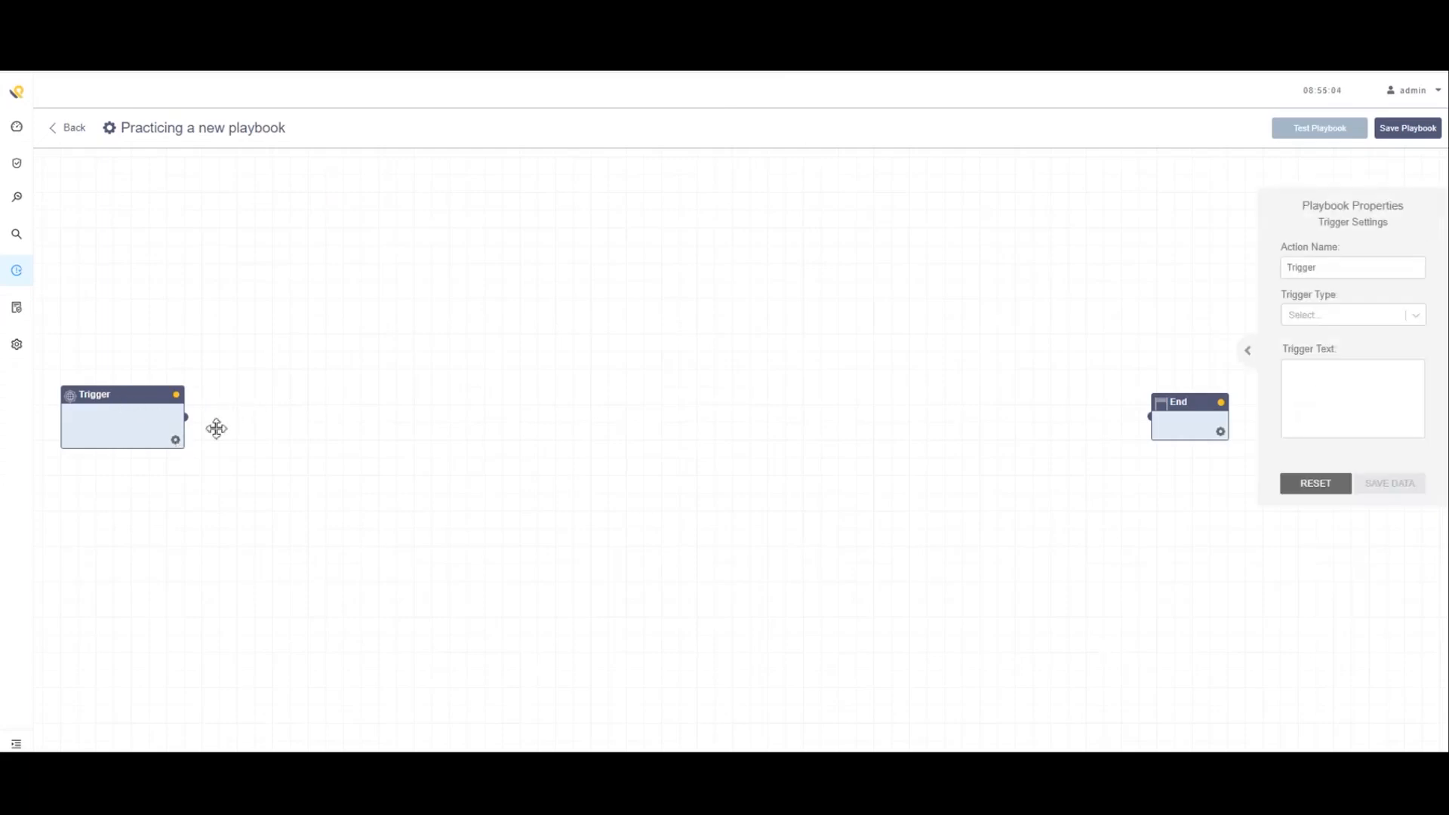
{"action": "left_click", "coordinate": [1418, 317]}
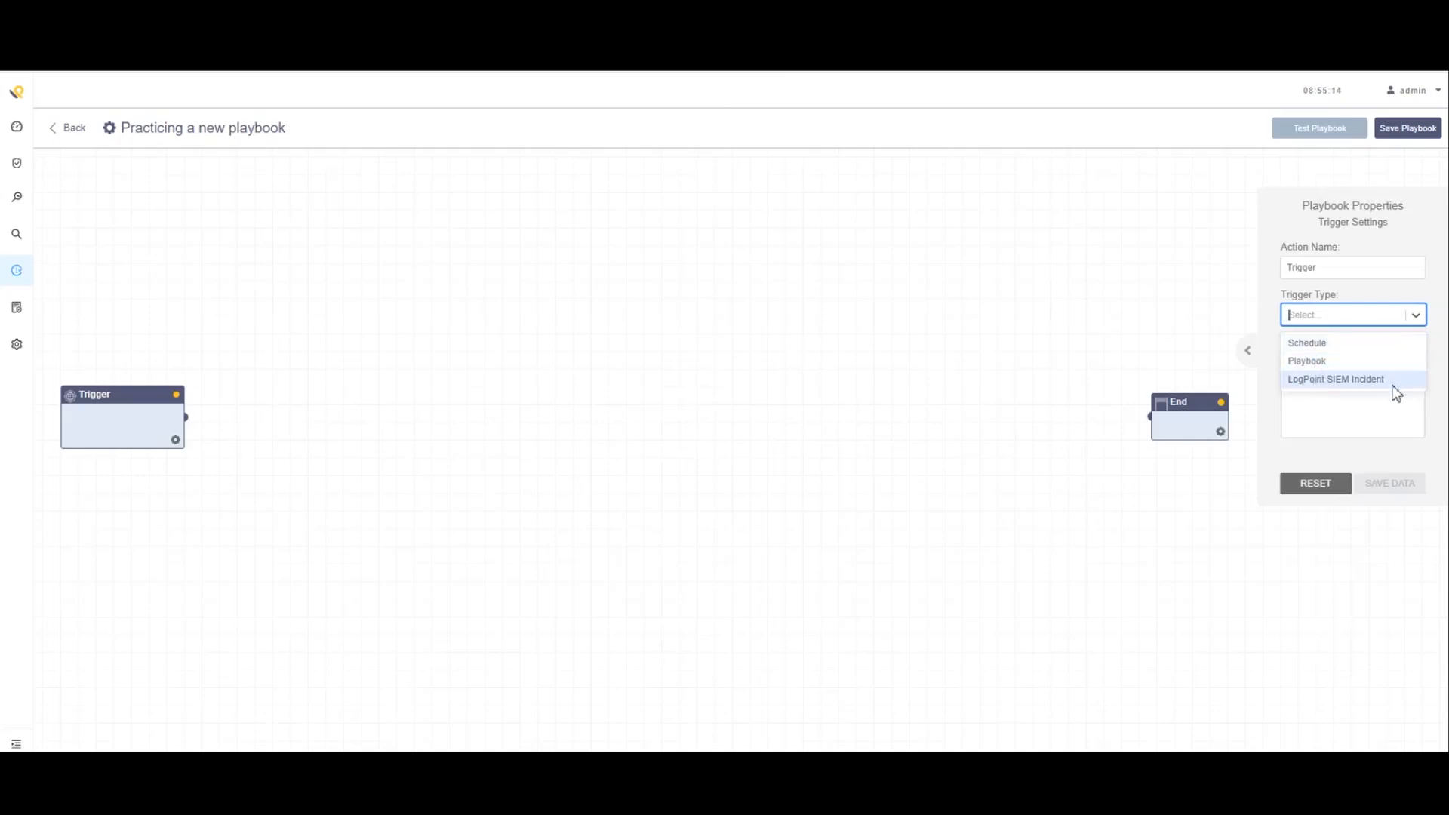
{"action": "left_click", "coordinate": [1326, 364]}
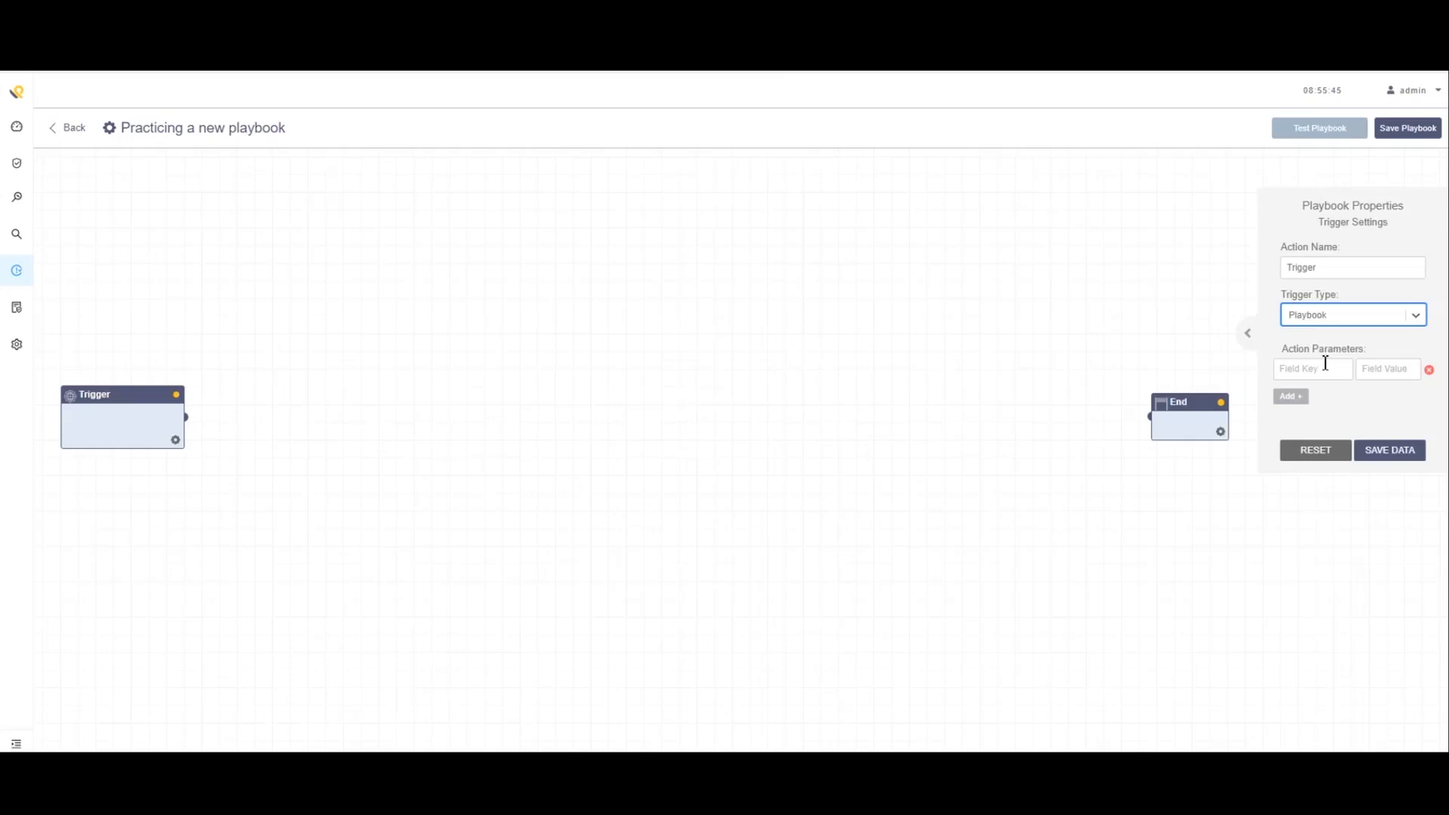
{"action": "left_click", "coordinate": [1330, 370]}
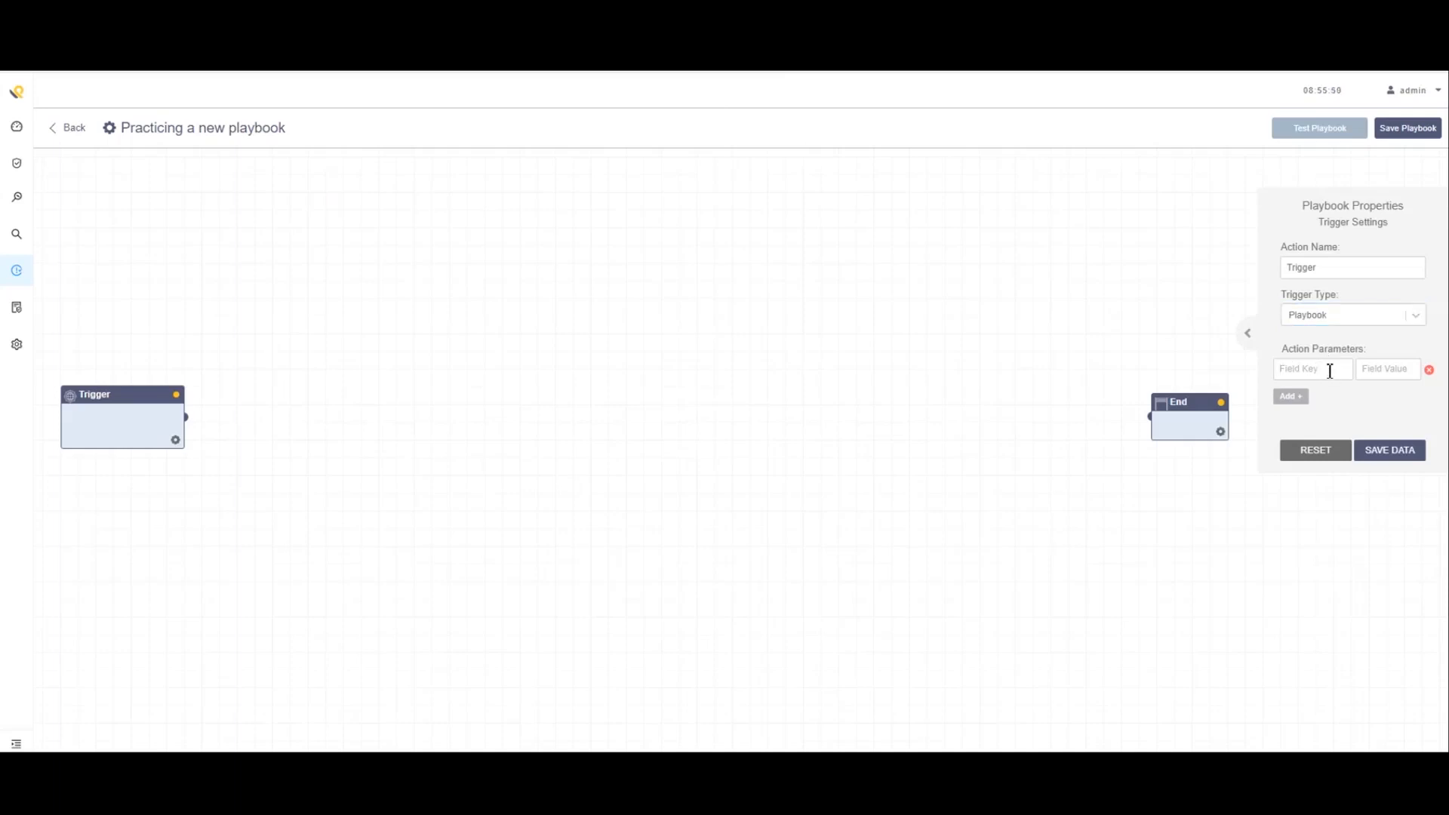
{"action": "type", "text": "IPAddressInput"}
{"action": "left_click", "coordinate": [1393, 451]}
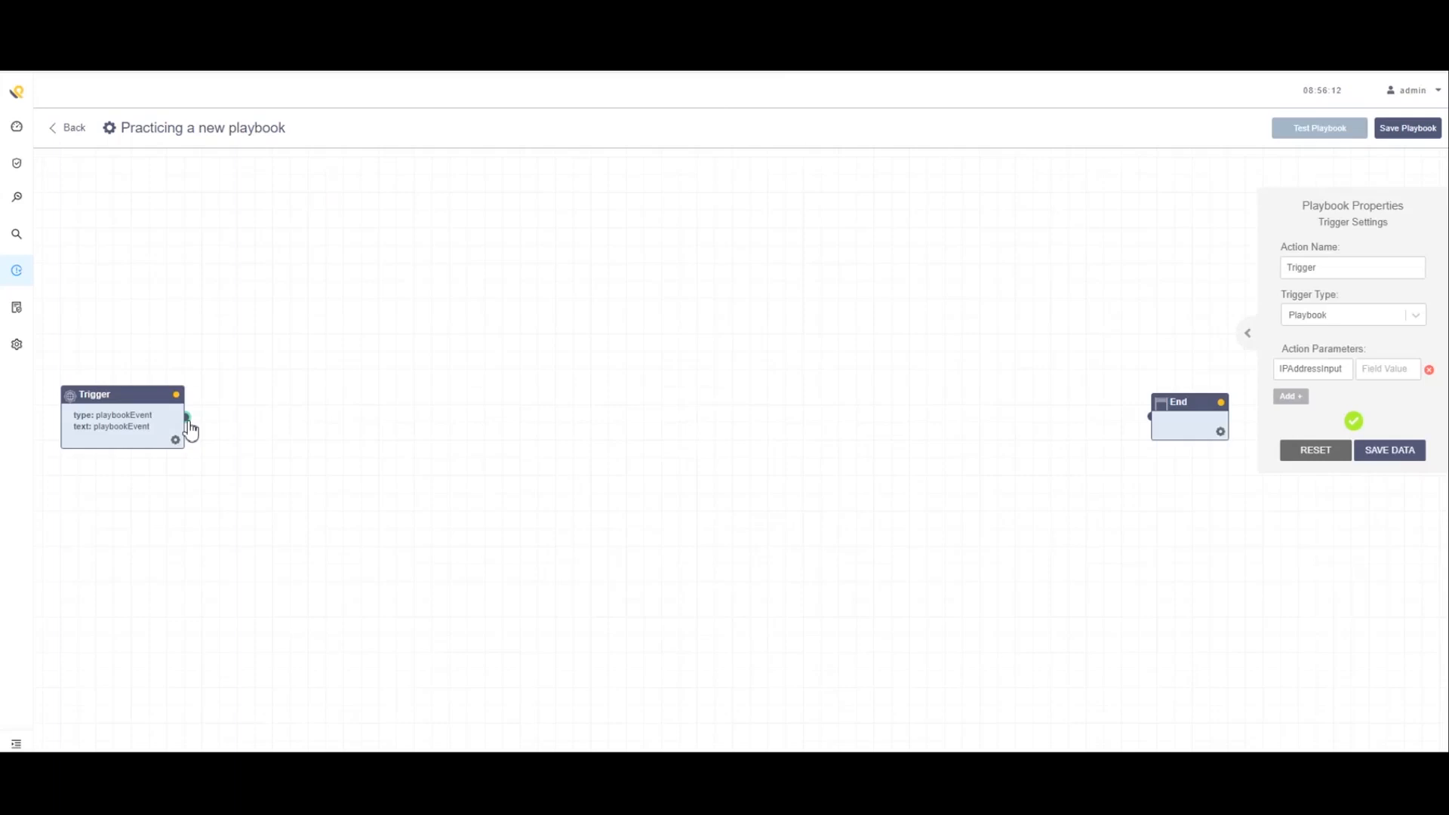
Add an Api action connected after the Trigger
{"action": "left_click", "coordinate": [188, 424]}
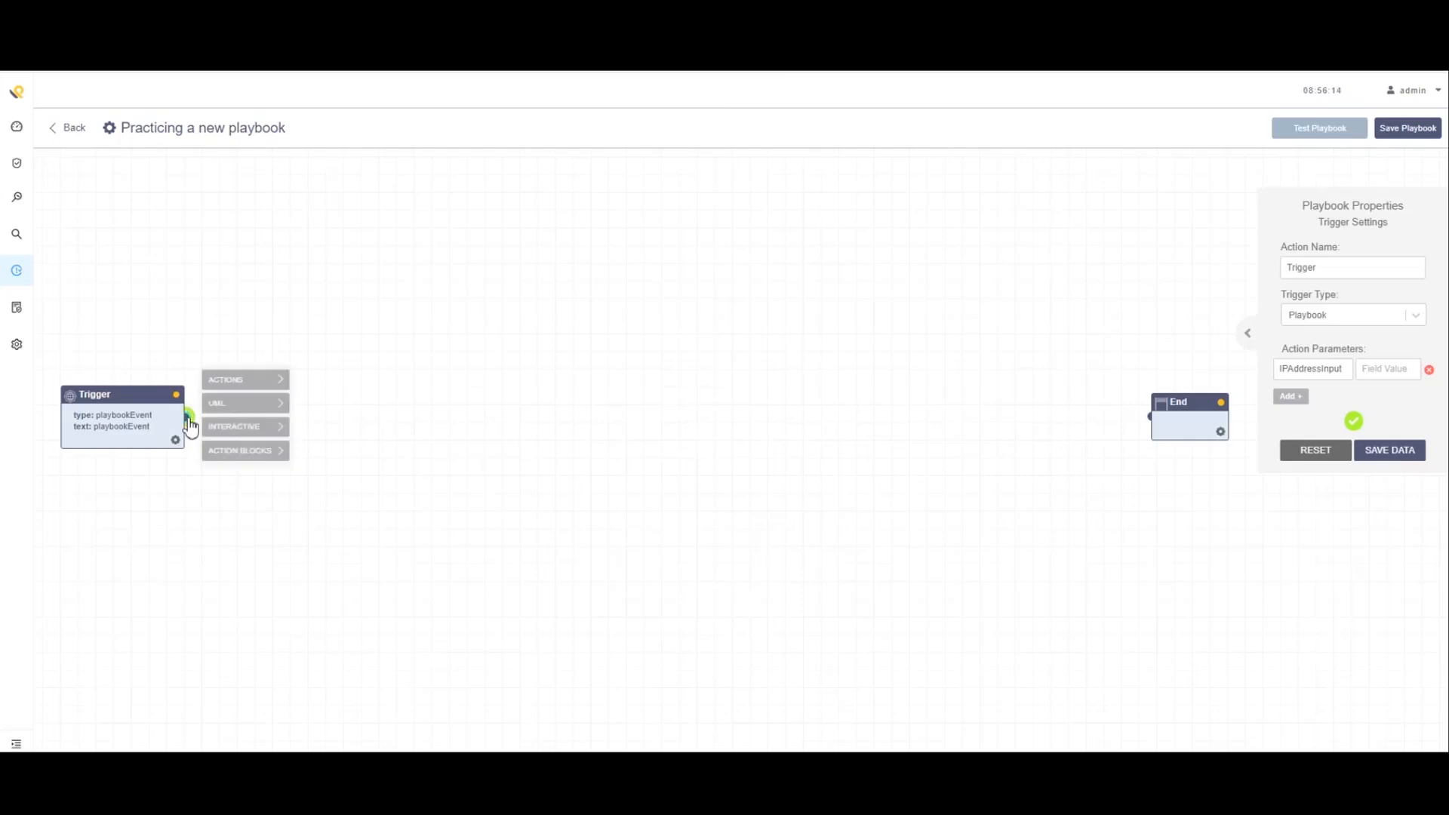
{"action": "left_click", "coordinate": [246, 382]}
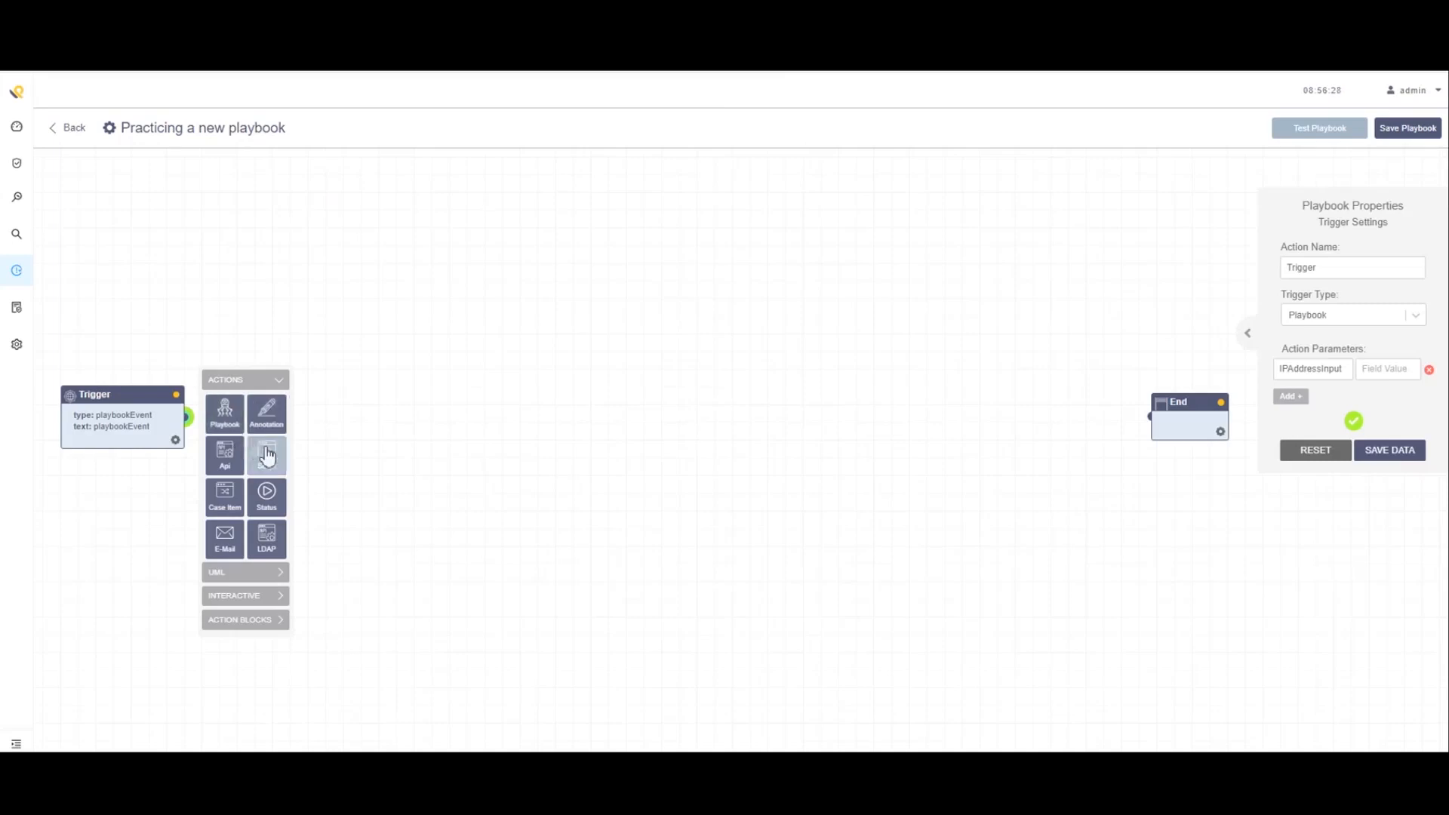
{"action": "left_click", "coordinate": [218, 467]}
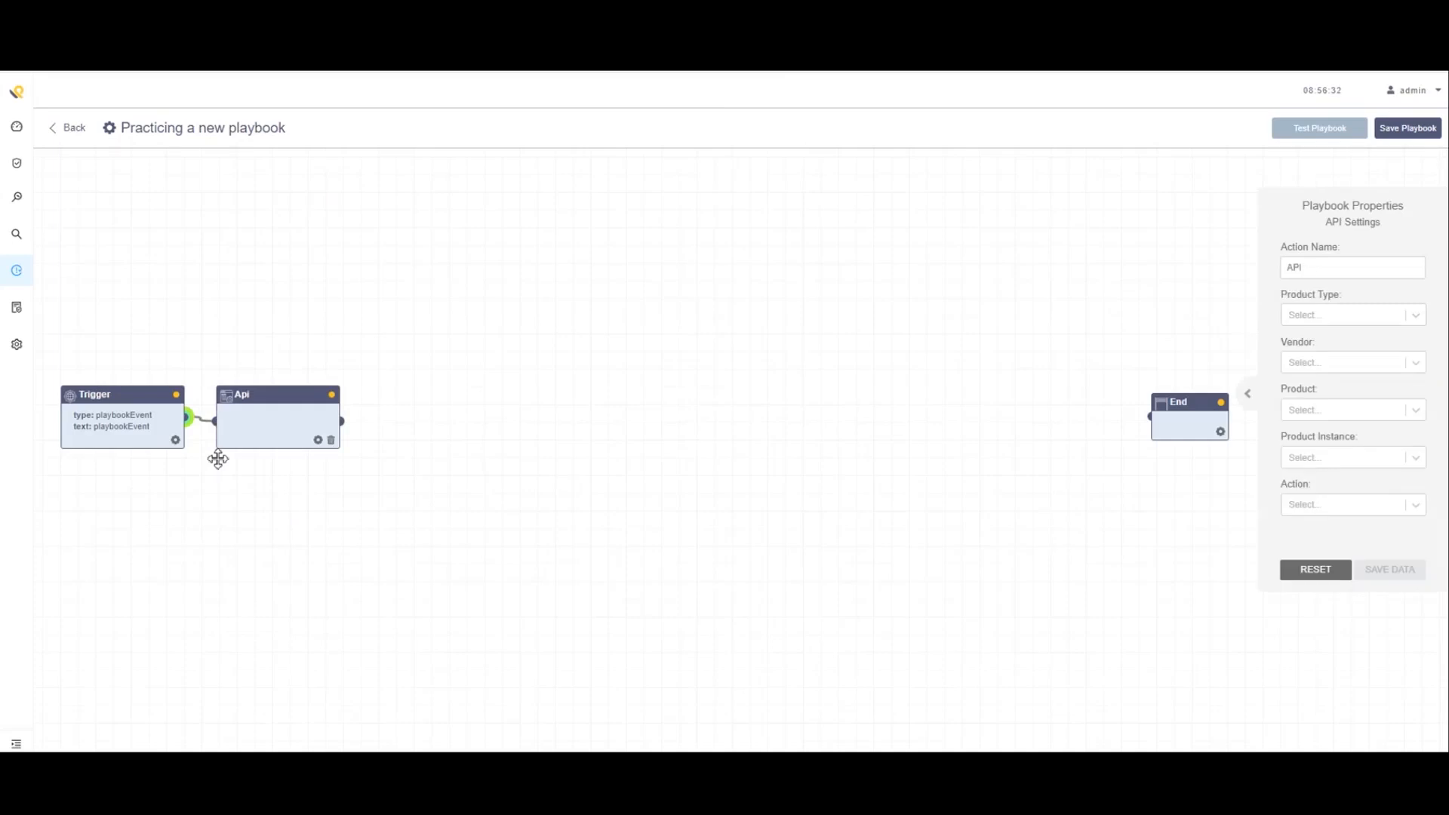
Configure the API action with product type THREATINTEL, vendor VirusTotal, product VirusTotal API v3 and action VT-IP
{"action": "left_click", "coordinate": [1366, 317]}
{"action": "type", "text": "thre"}
{"action": "left_click", "coordinate": [1342, 357]}
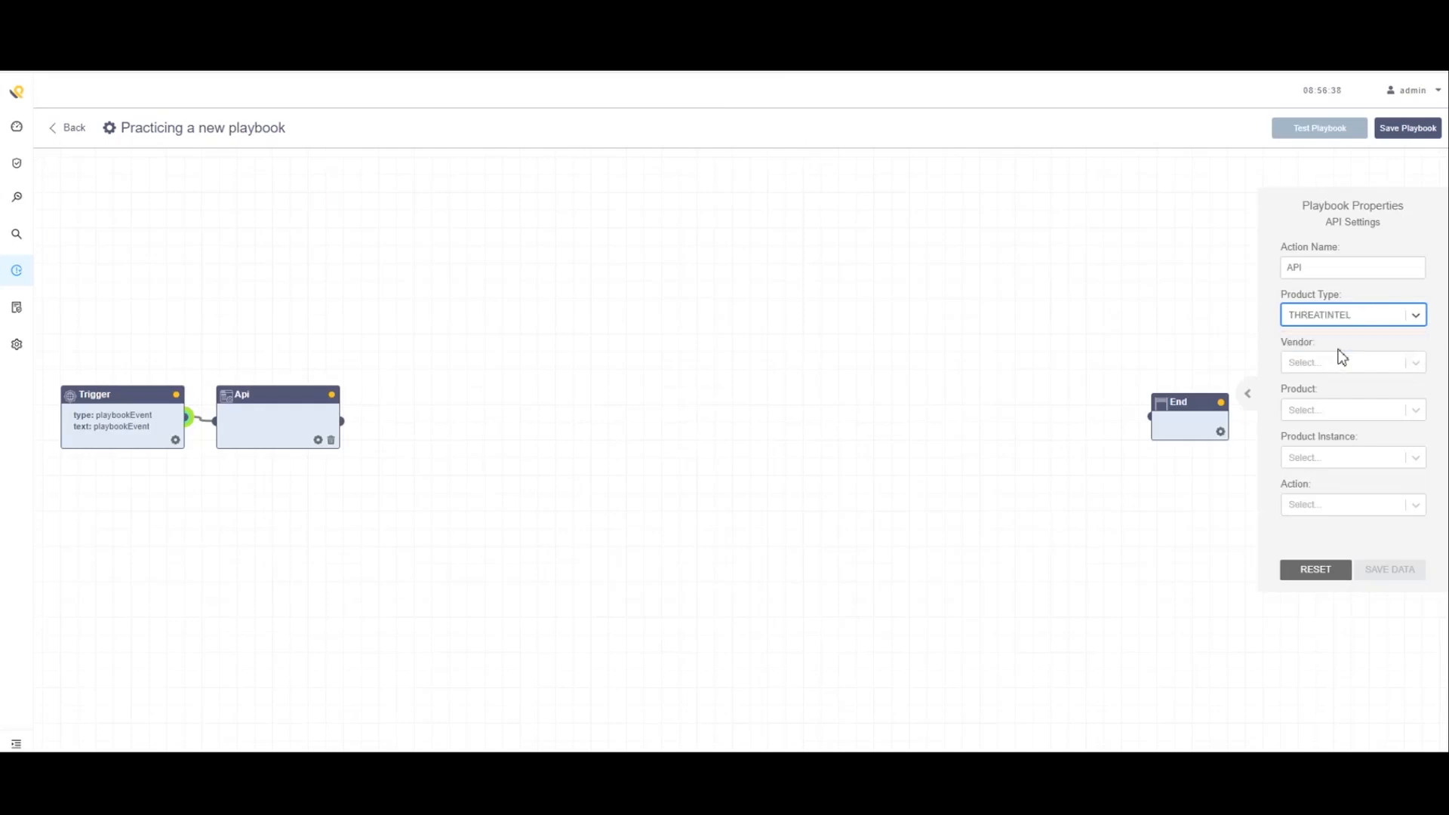
{"action": "left_click", "coordinate": [1339, 363]}
{"action": "type", "text": "v"}
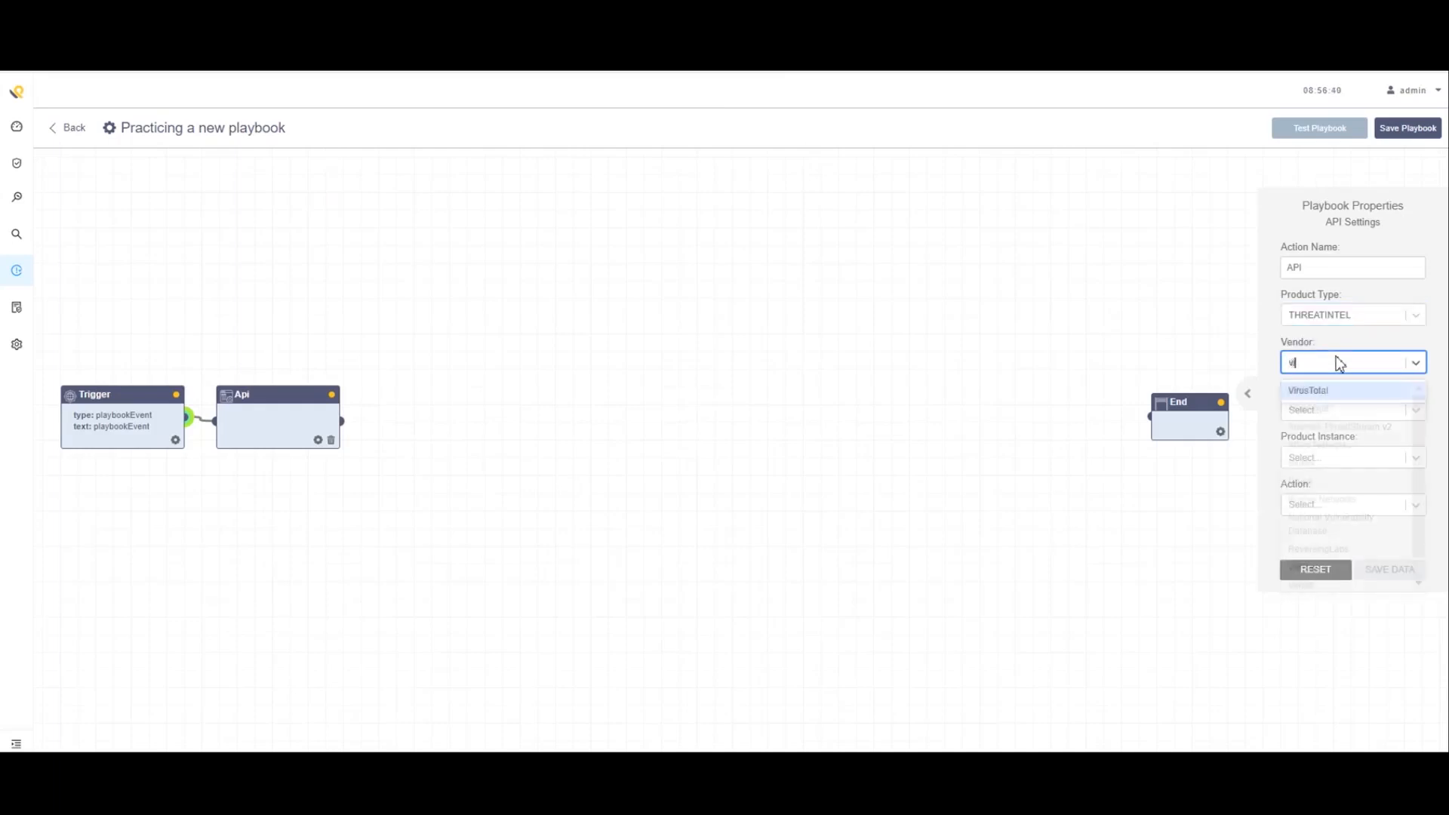
{"action": "left_click", "coordinate": [1321, 392]}
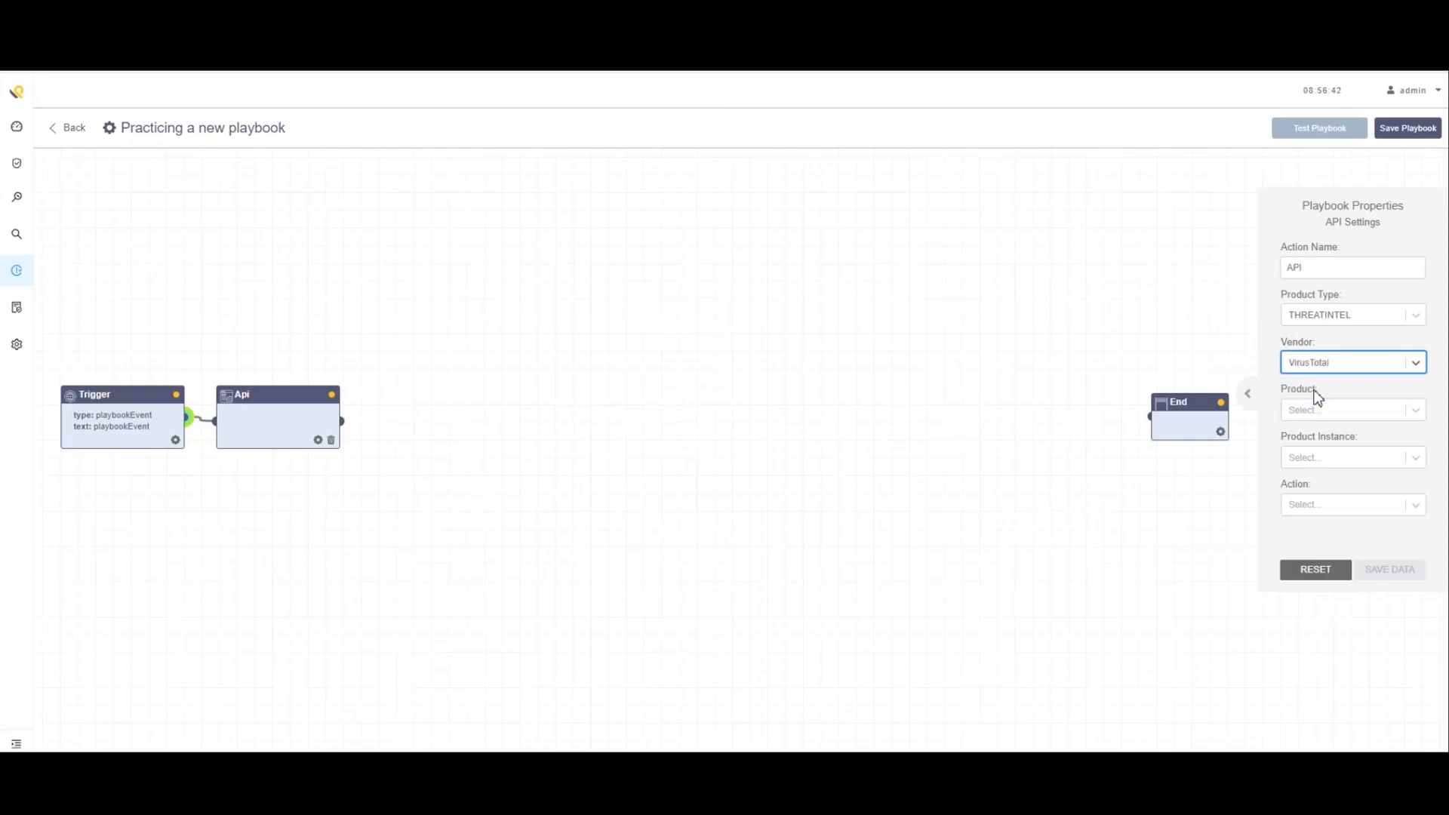
{"action": "left_click", "coordinate": [1313, 413]}
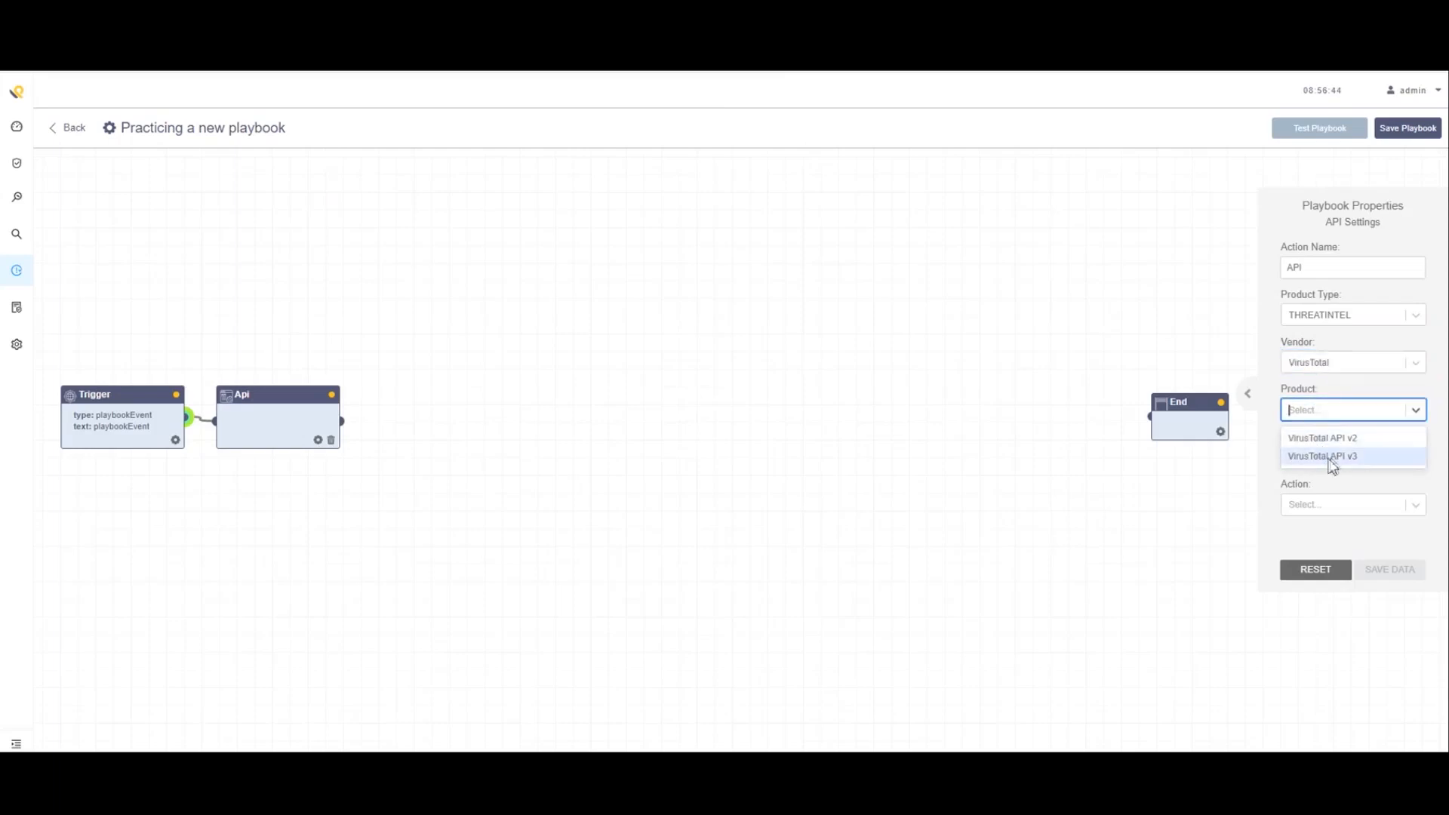
{"action": "left_click", "coordinate": [1334, 457]}
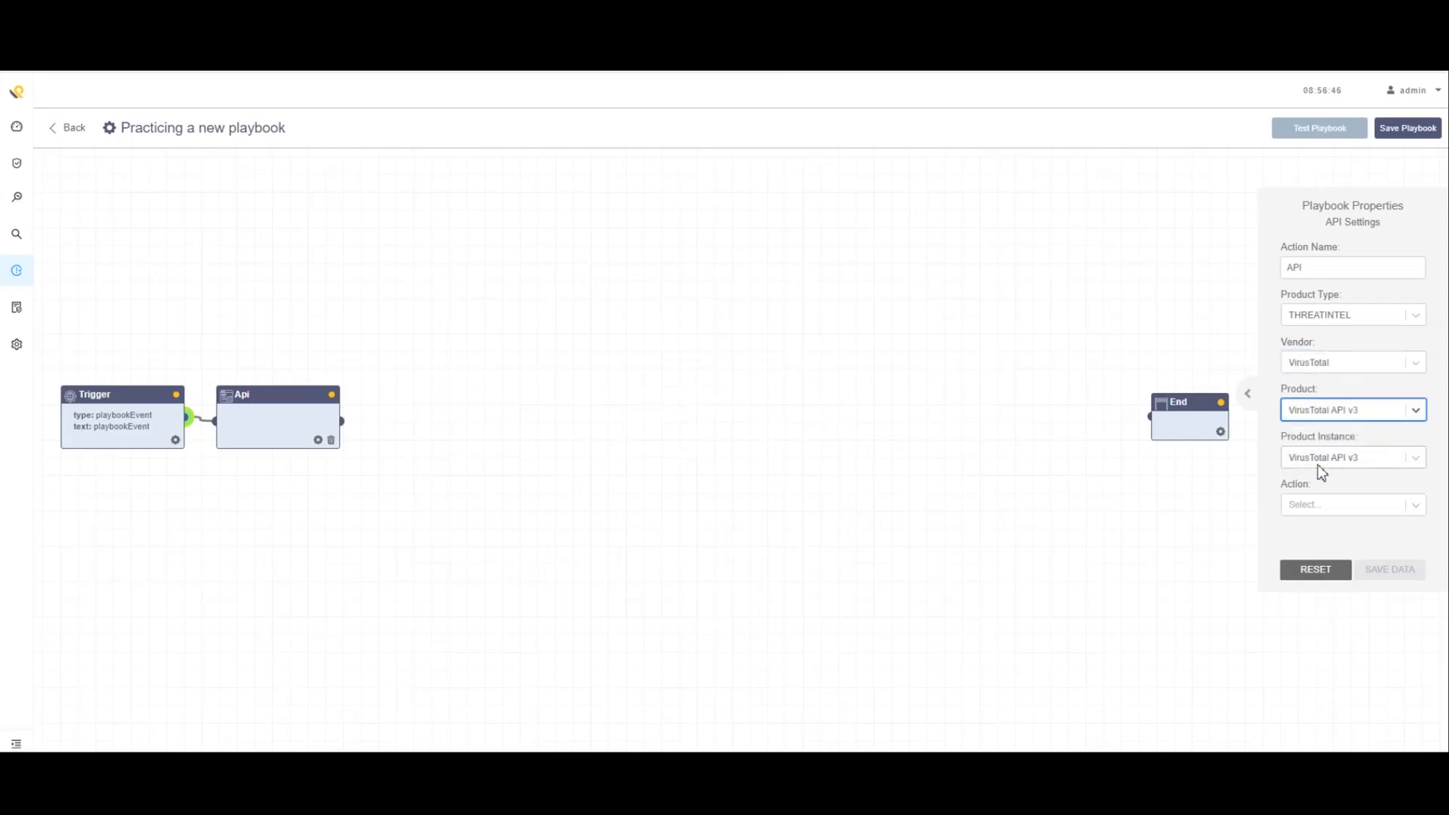
{"action": "left_click", "coordinate": [1415, 506]}
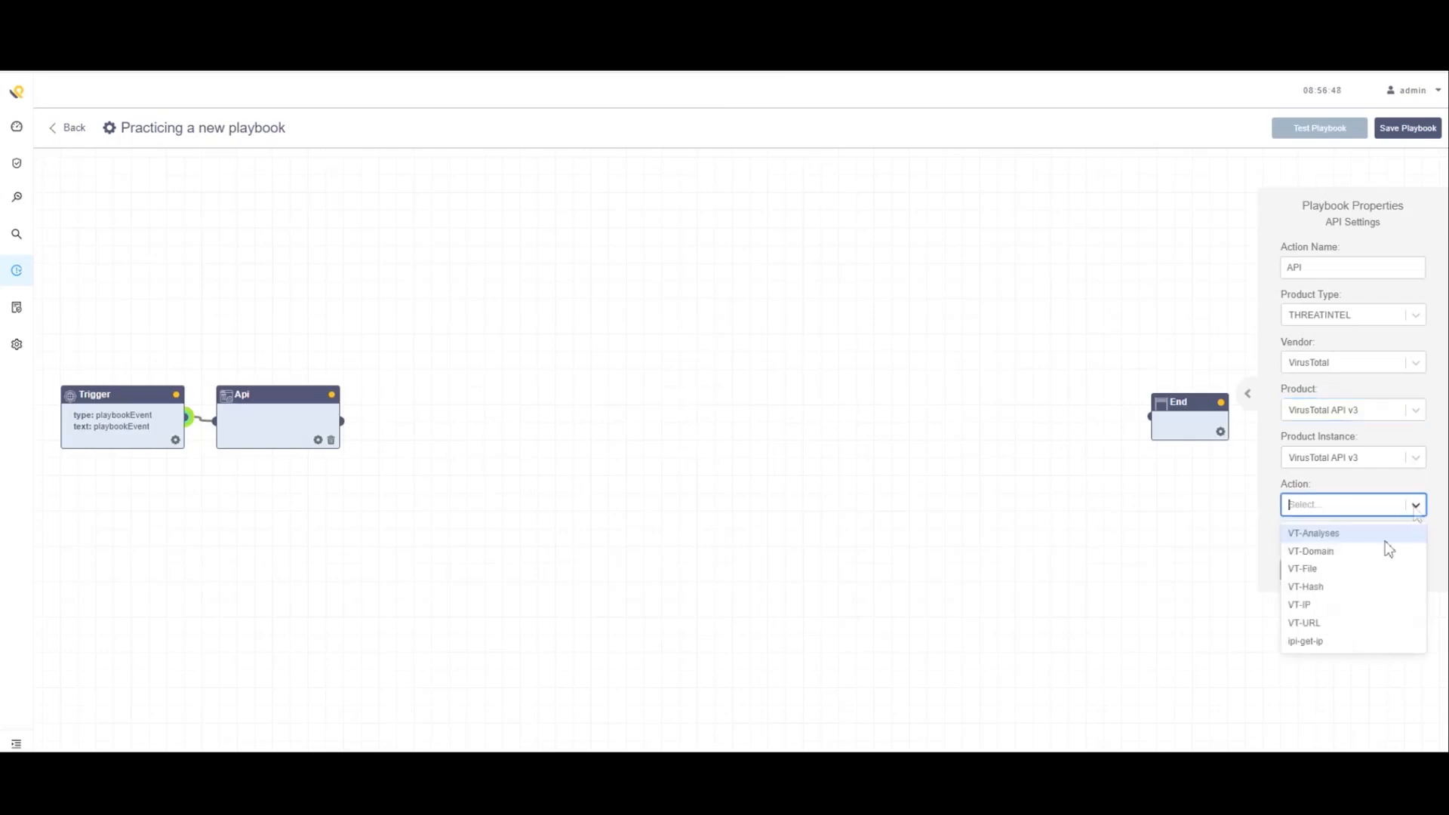
{"action": "left_click", "coordinate": [1308, 606]}
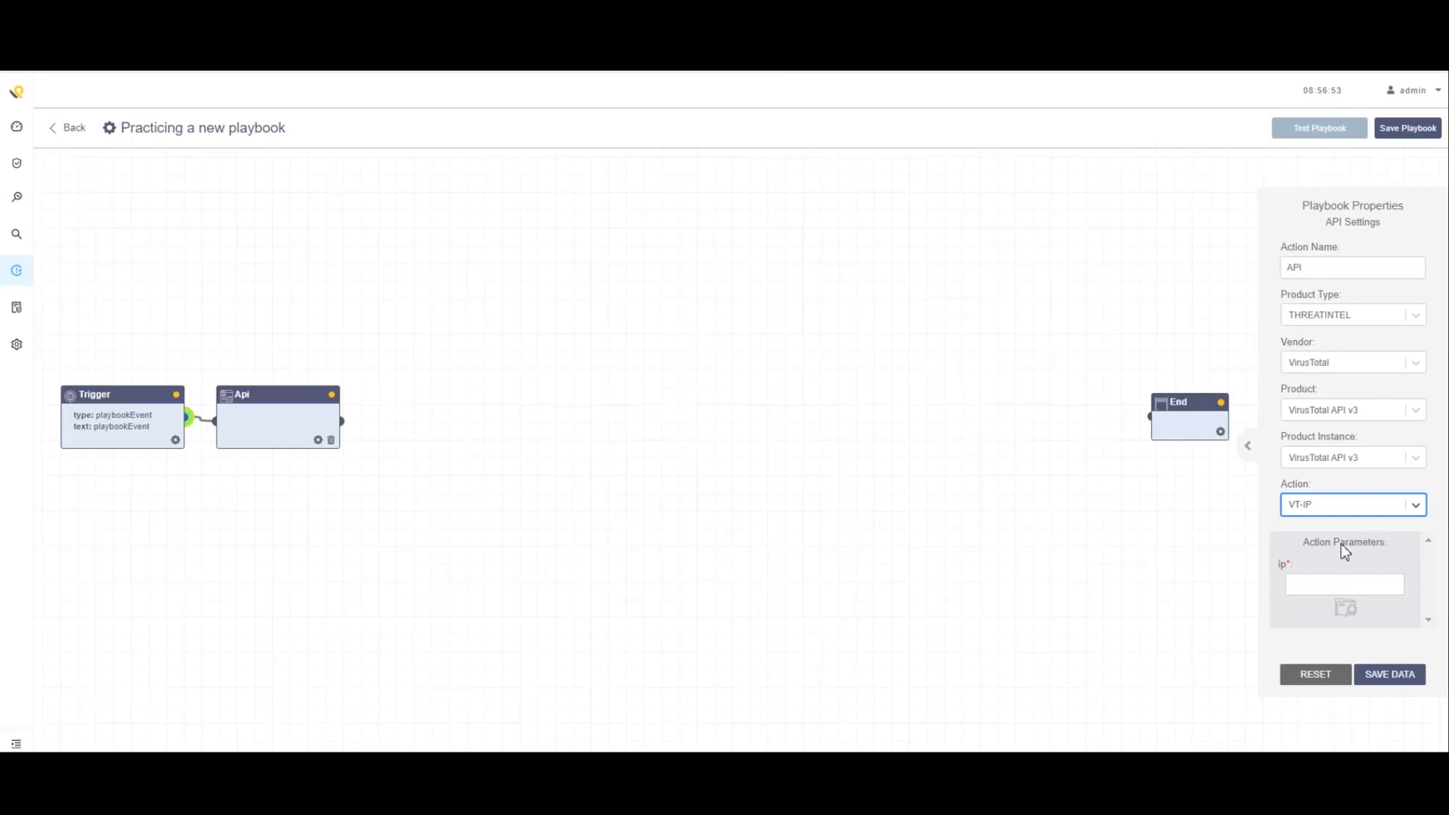
Map the API action's ip parameter to the Trigger's IPAddressInput and save the action's data
{"action": "left_click", "coordinate": [1348, 611]}
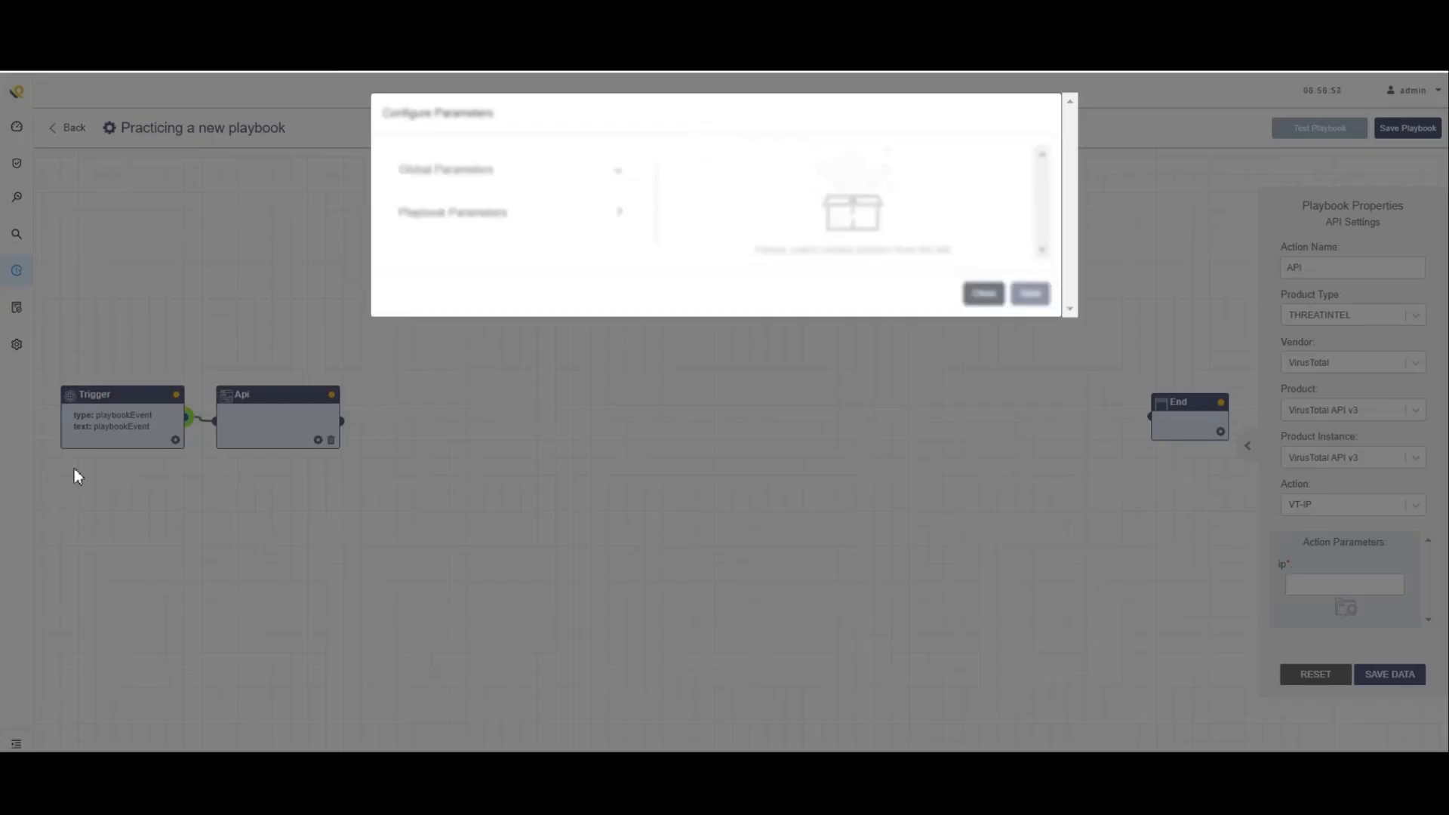
{"action": "left_click", "coordinate": [478, 213]}
{"action": "left_click", "coordinate": [437, 255]}
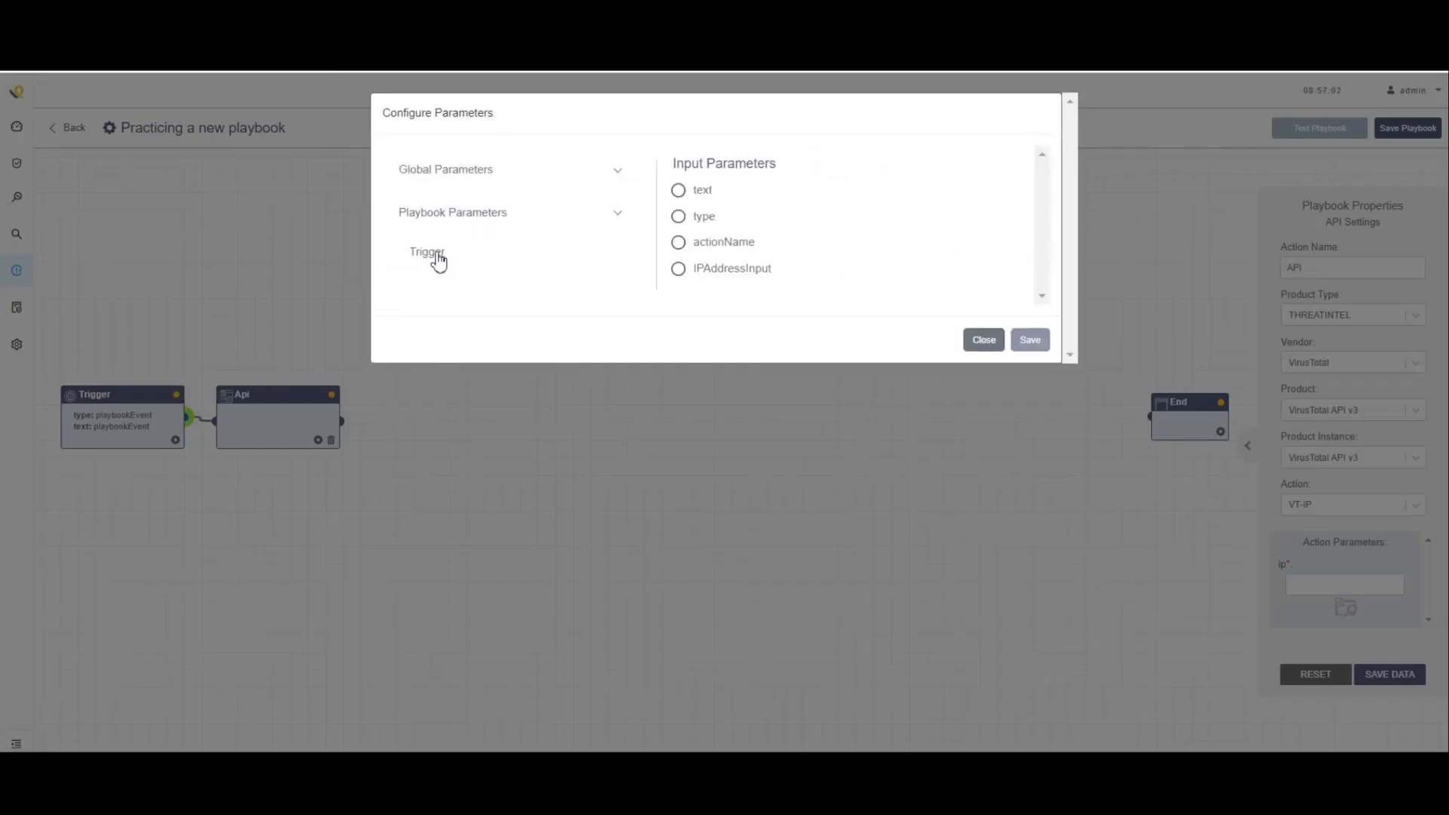
{"action": "left_click", "coordinate": [753, 275]}
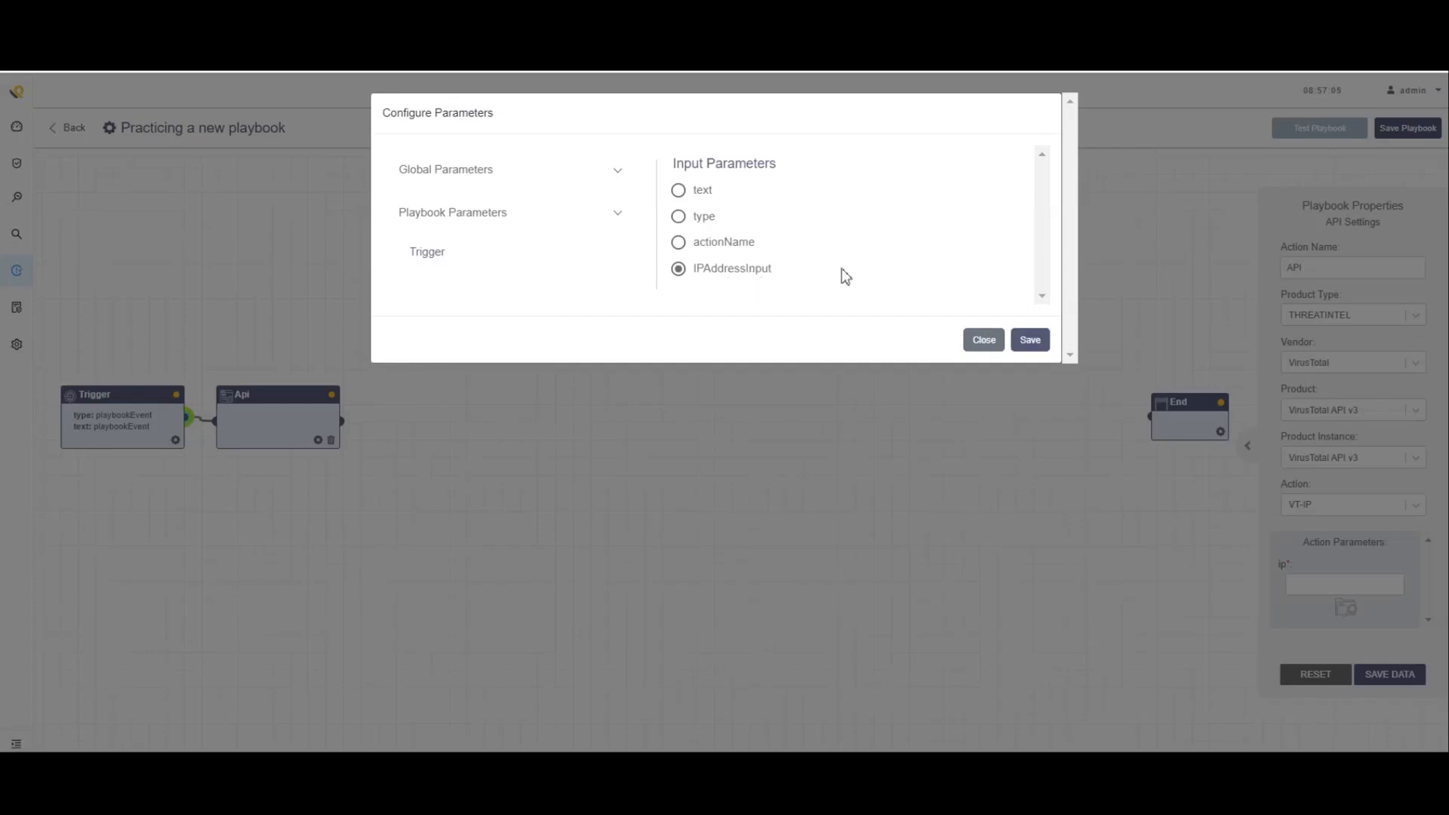
{"action": "left_click", "coordinate": [1031, 341]}
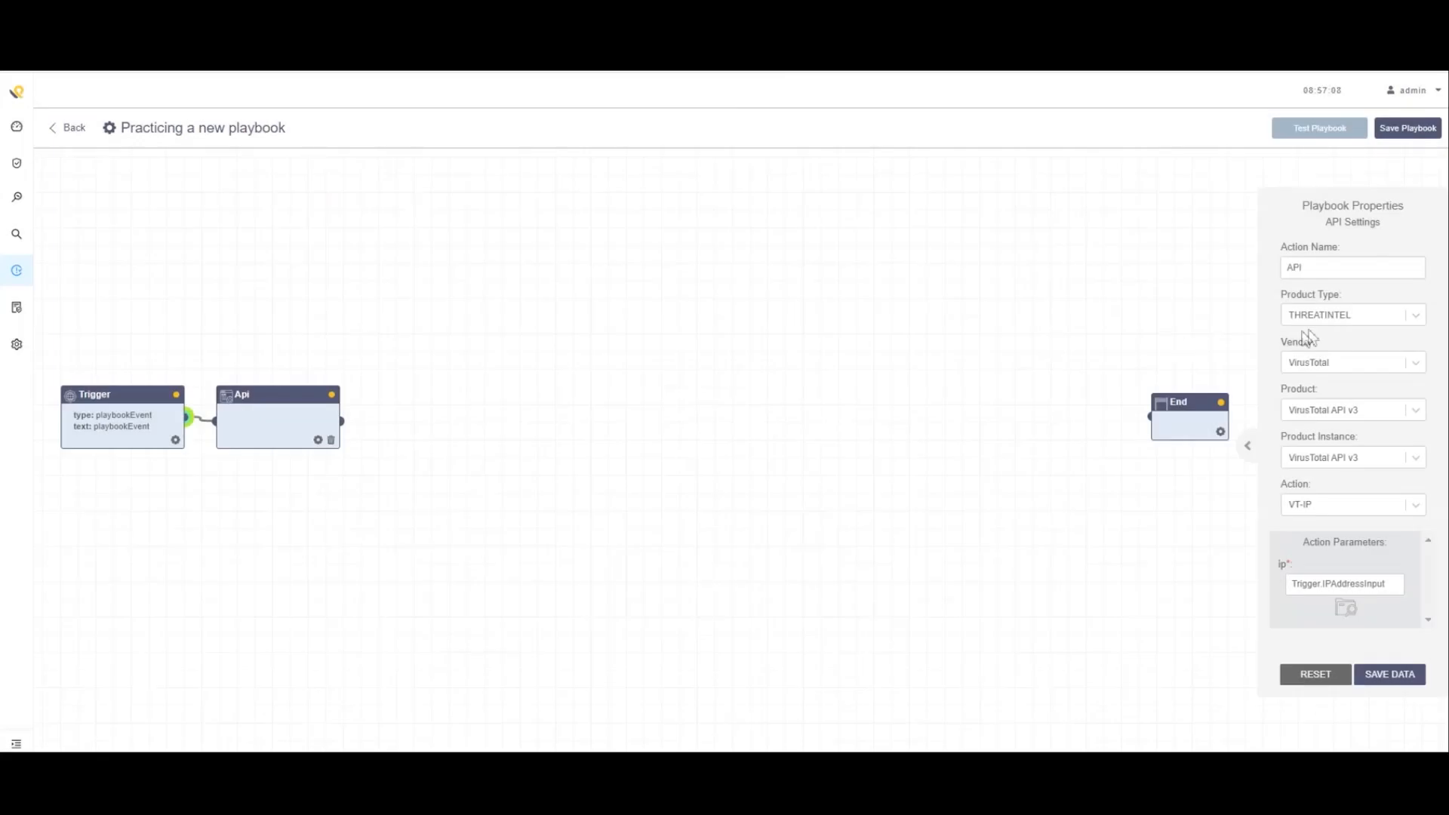
{"action": "left_click", "coordinate": [1375, 684]}
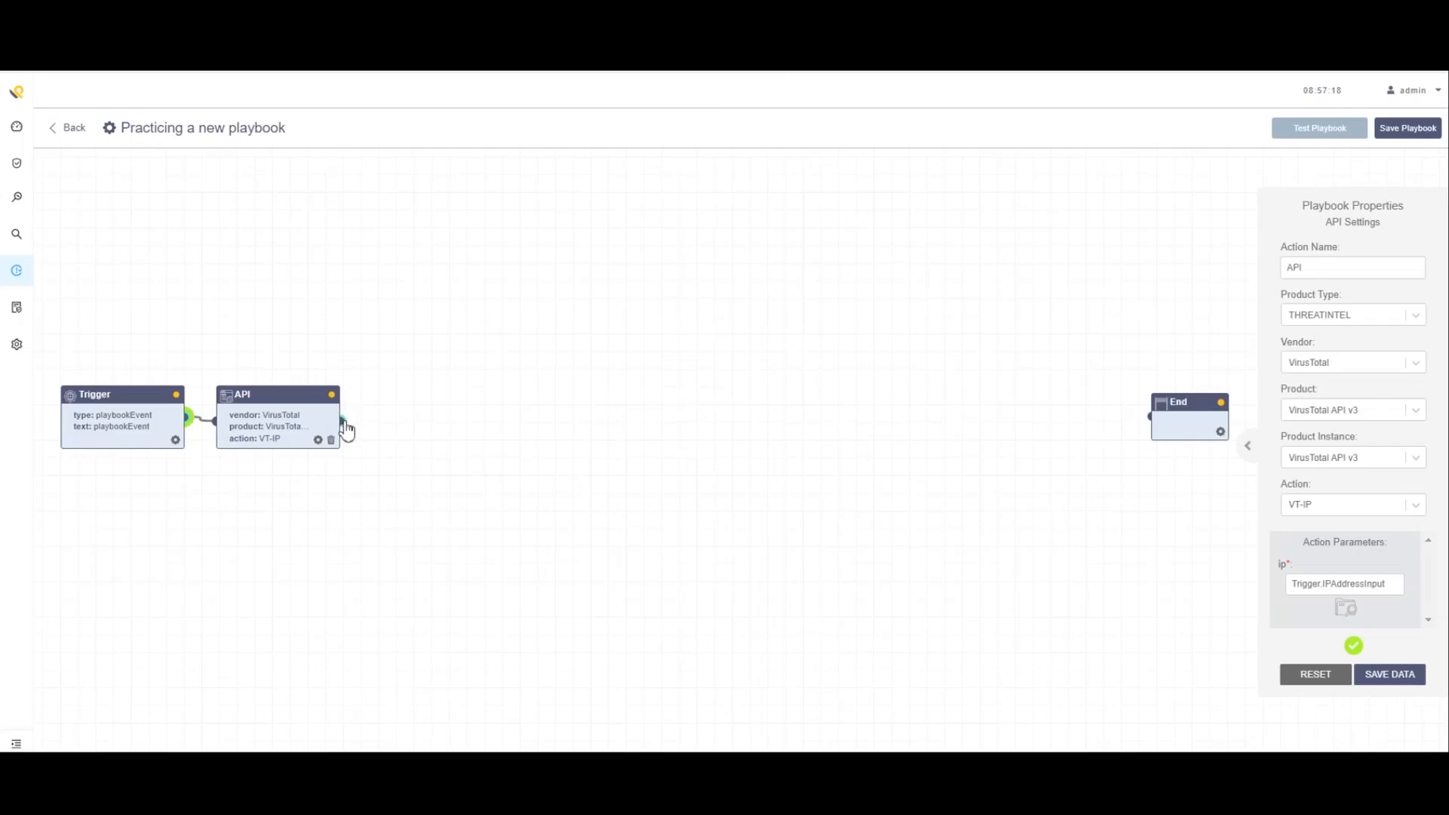
Add a Format block after the API action with the text "I've received the IP ${var1}, and there are ${var2} engines that found it to be malicious"
{"action": "left_click", "coordinate": [346, 426]}
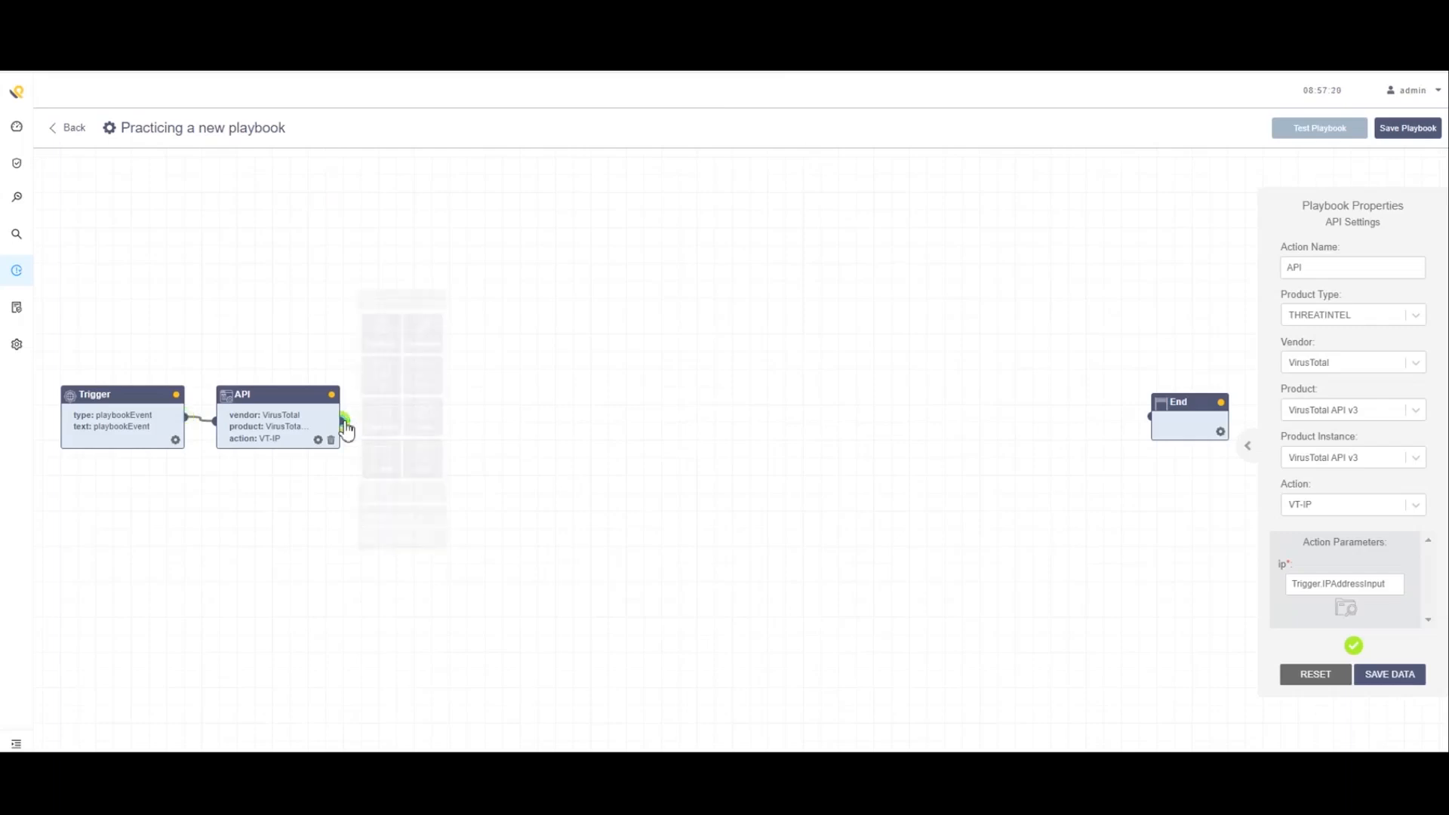
{"action": "left_click", "coordinate": [398, 540]}
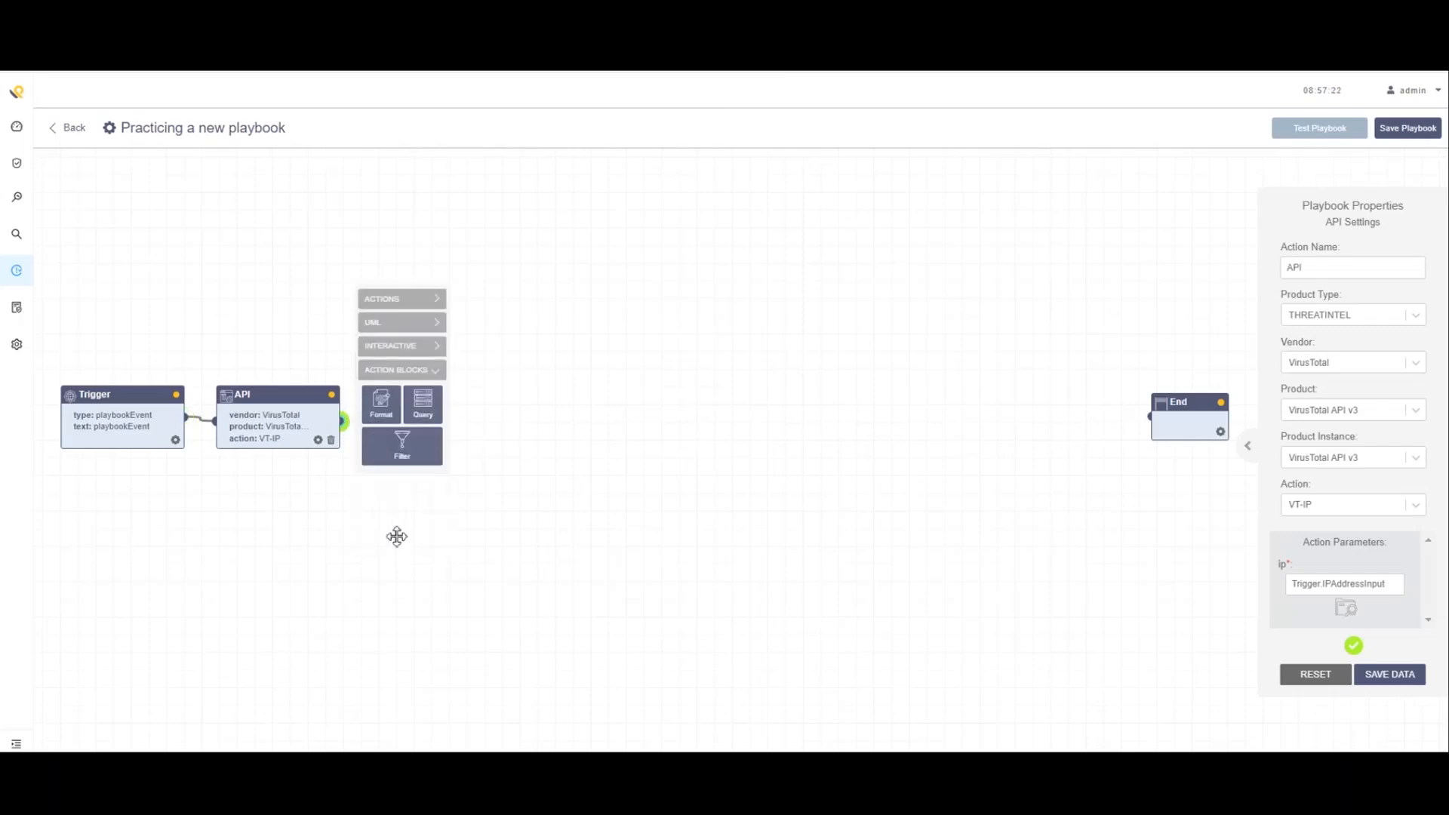
{"action": "left_click", "coordinate": [381, 406]}
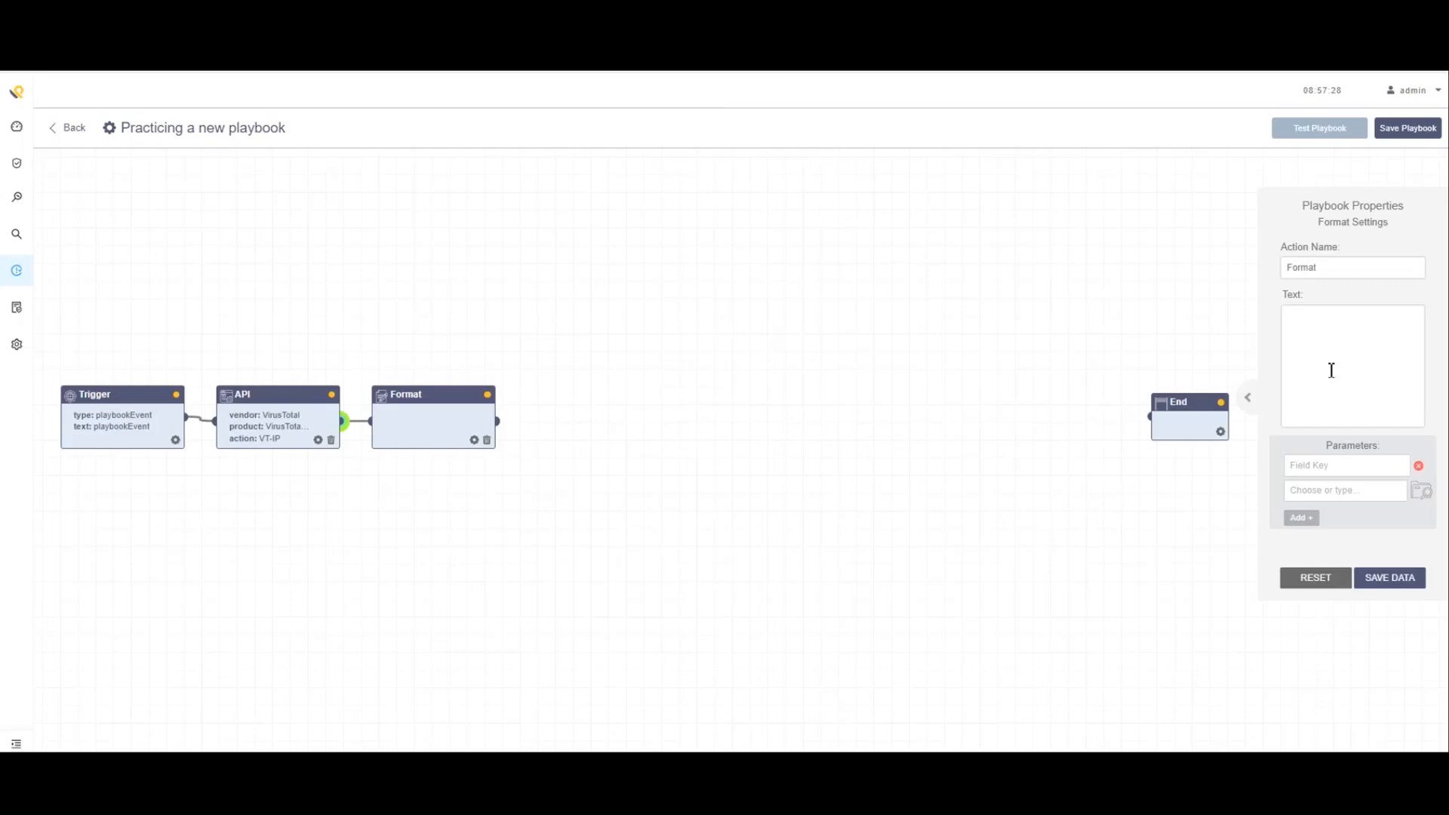
{"action": "type", "text": "'ve received the IP ${var"}
{"action": "type", "text": "1}, and there ar"}
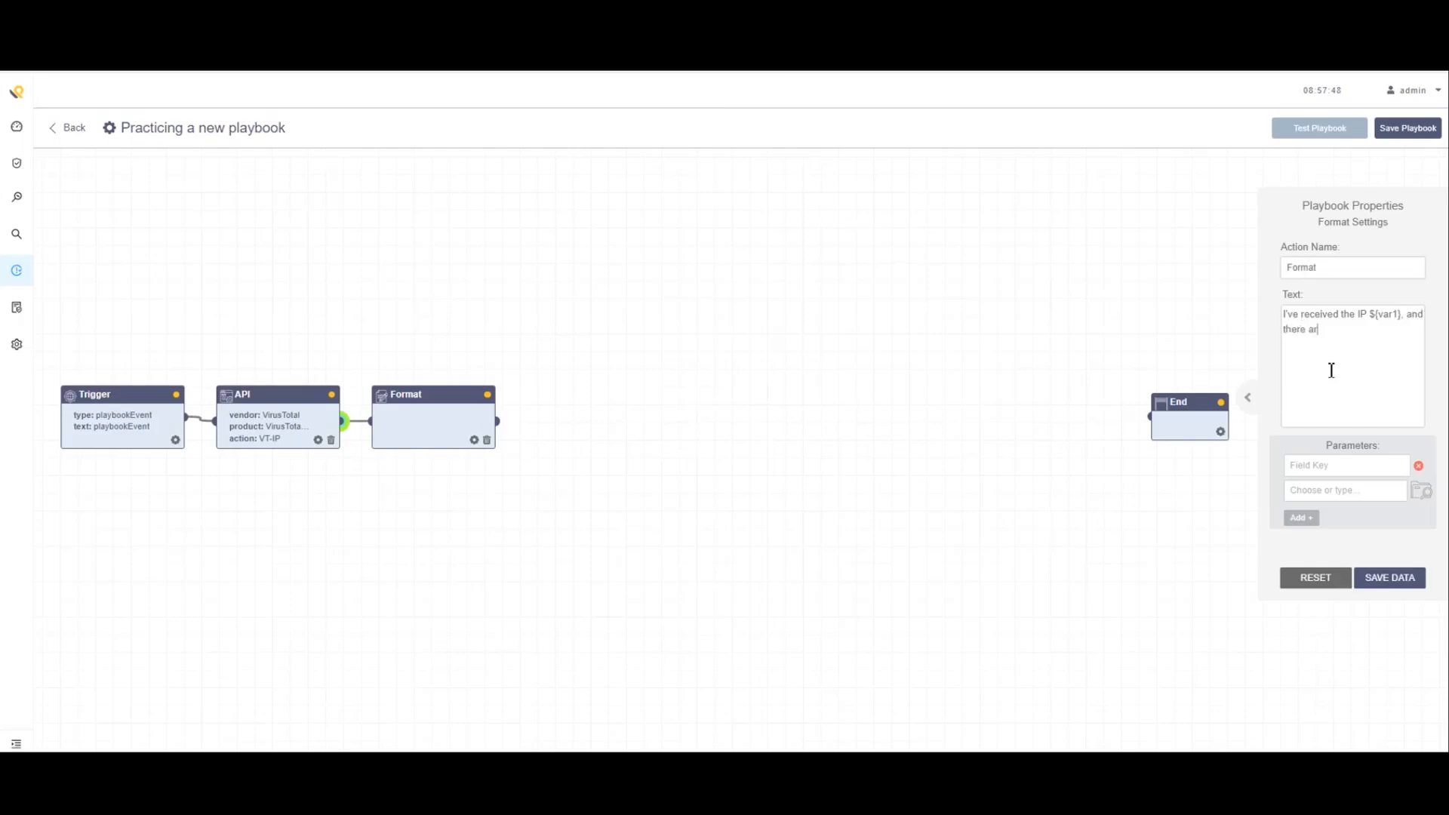
{"action": "type", "text": "e ${var2} engines that found it to be malicious"}
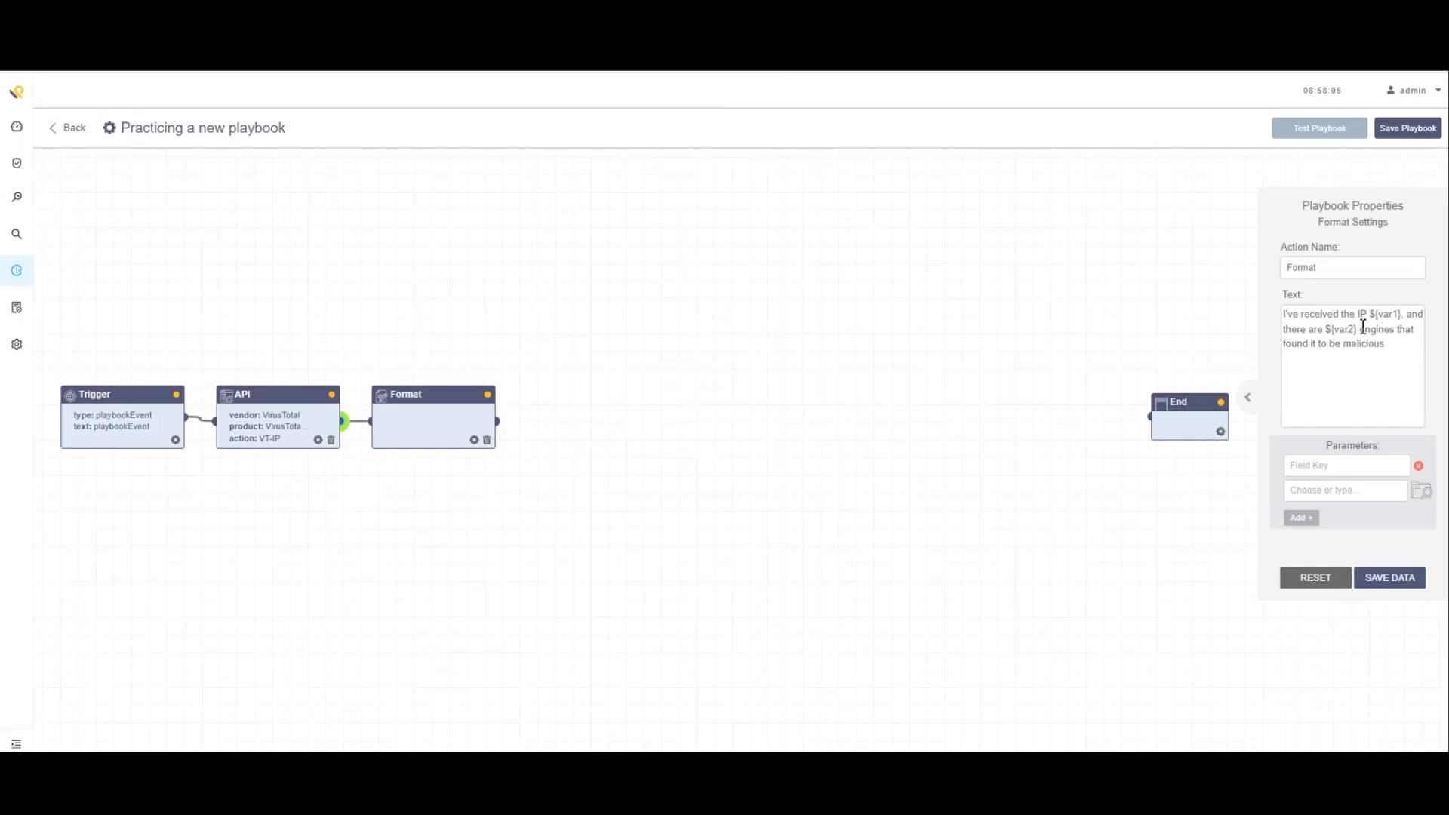
Define the Format block's parameter var1 and map it to the Trigger's IPAddressInput
{"action": "left_click", "coordinate": [1314, 471]}
{"action": "type", "text": "var1"}
{"action": "left_click", "coordinate": [1425, 498]}
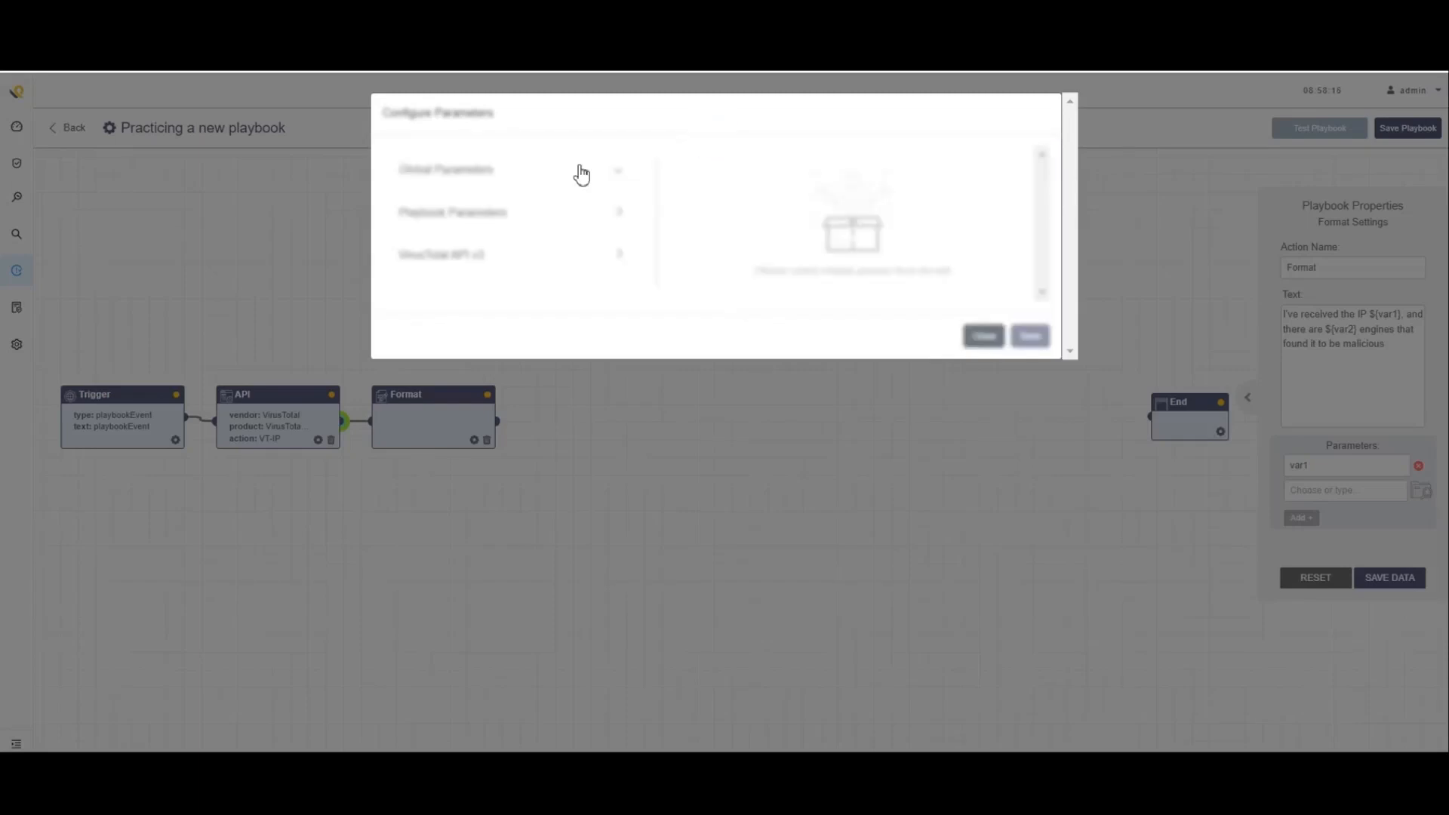
{"action": "left_click", "coordinate": [452, 219]}
{"action": "left_click", "coordinate": [431, 260]}
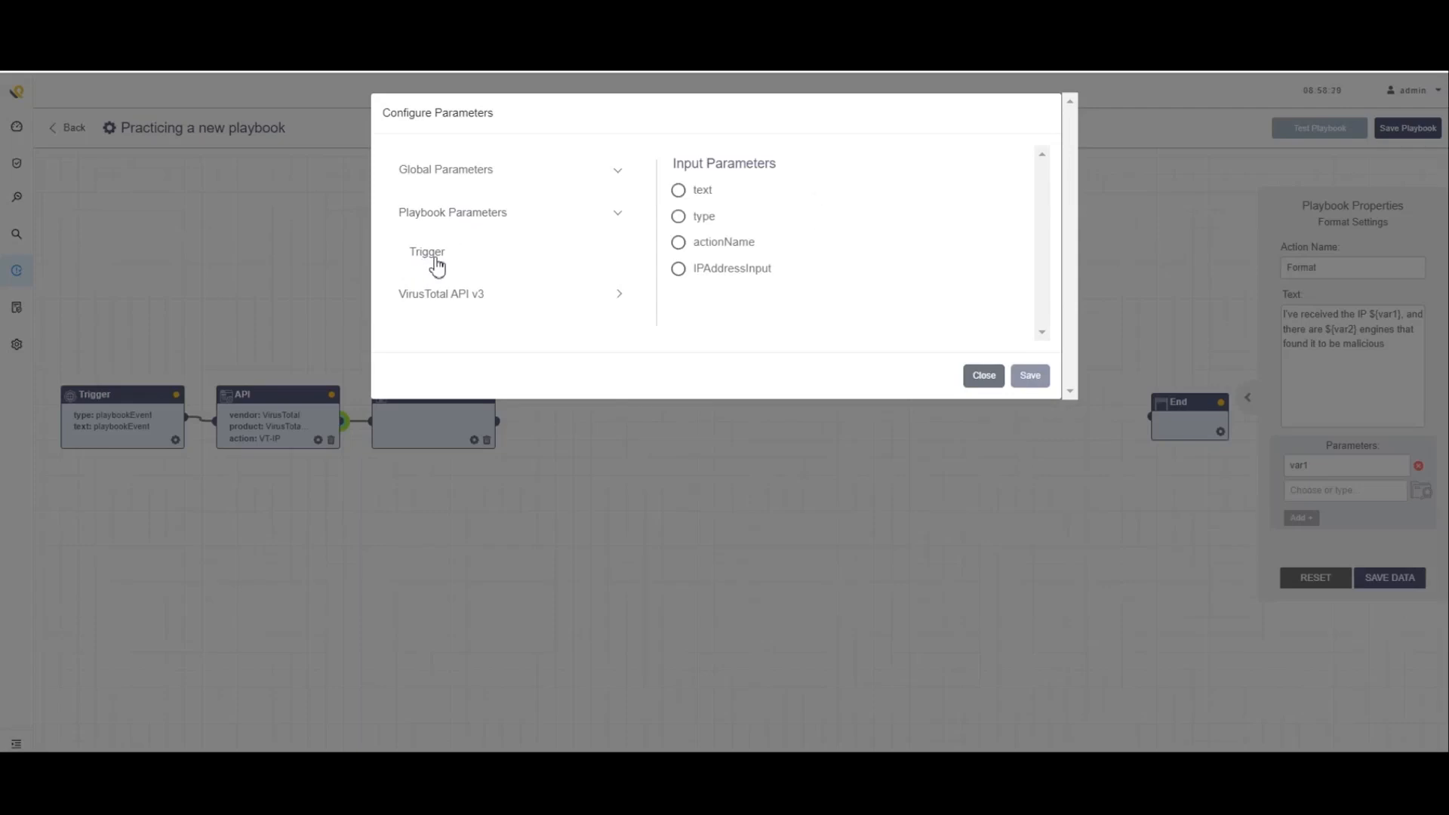
{"action": "left_click", "coordinate": [751, 270]}
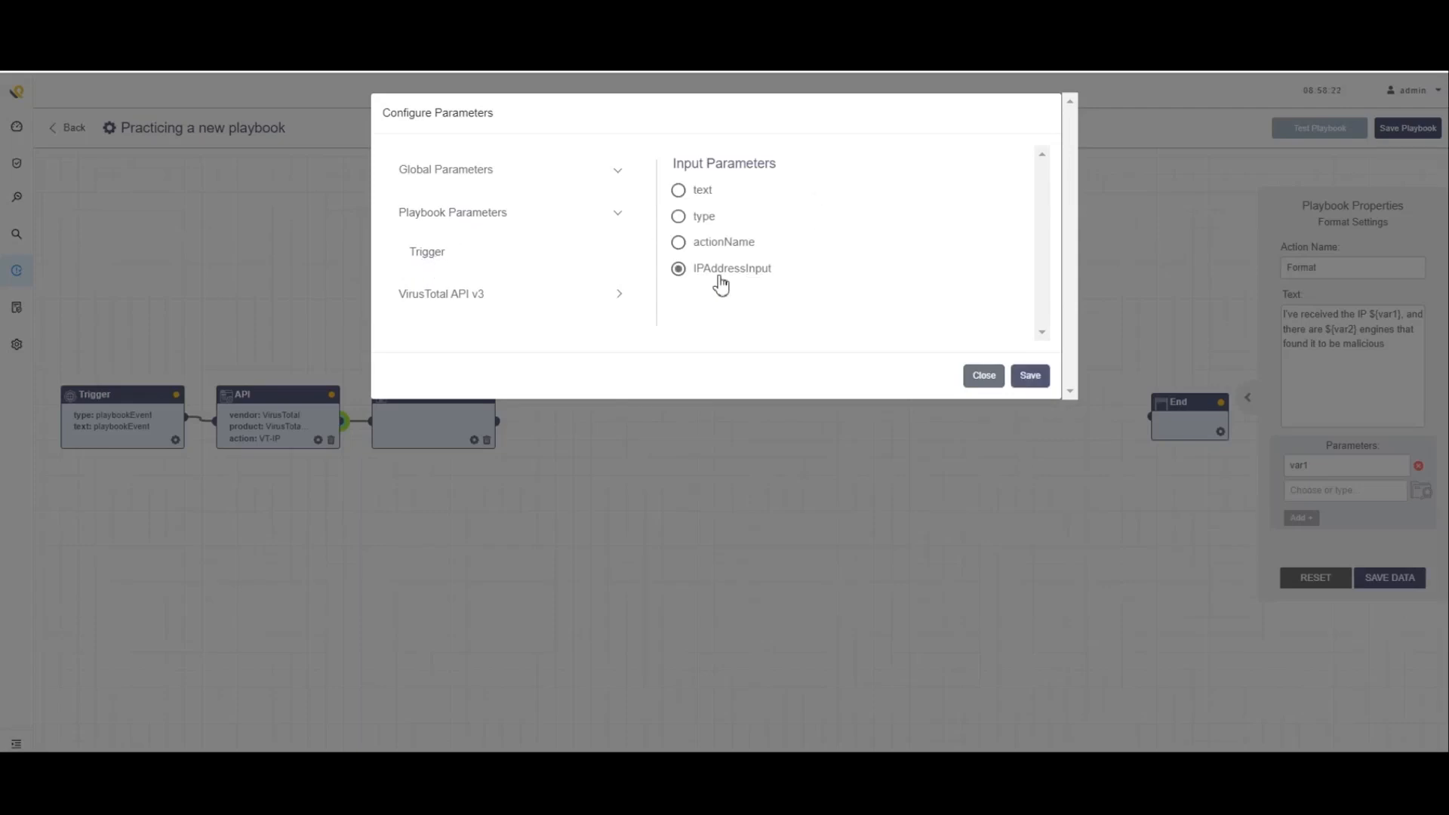
{"action": "left_click", "coordinate": [438, 302]}
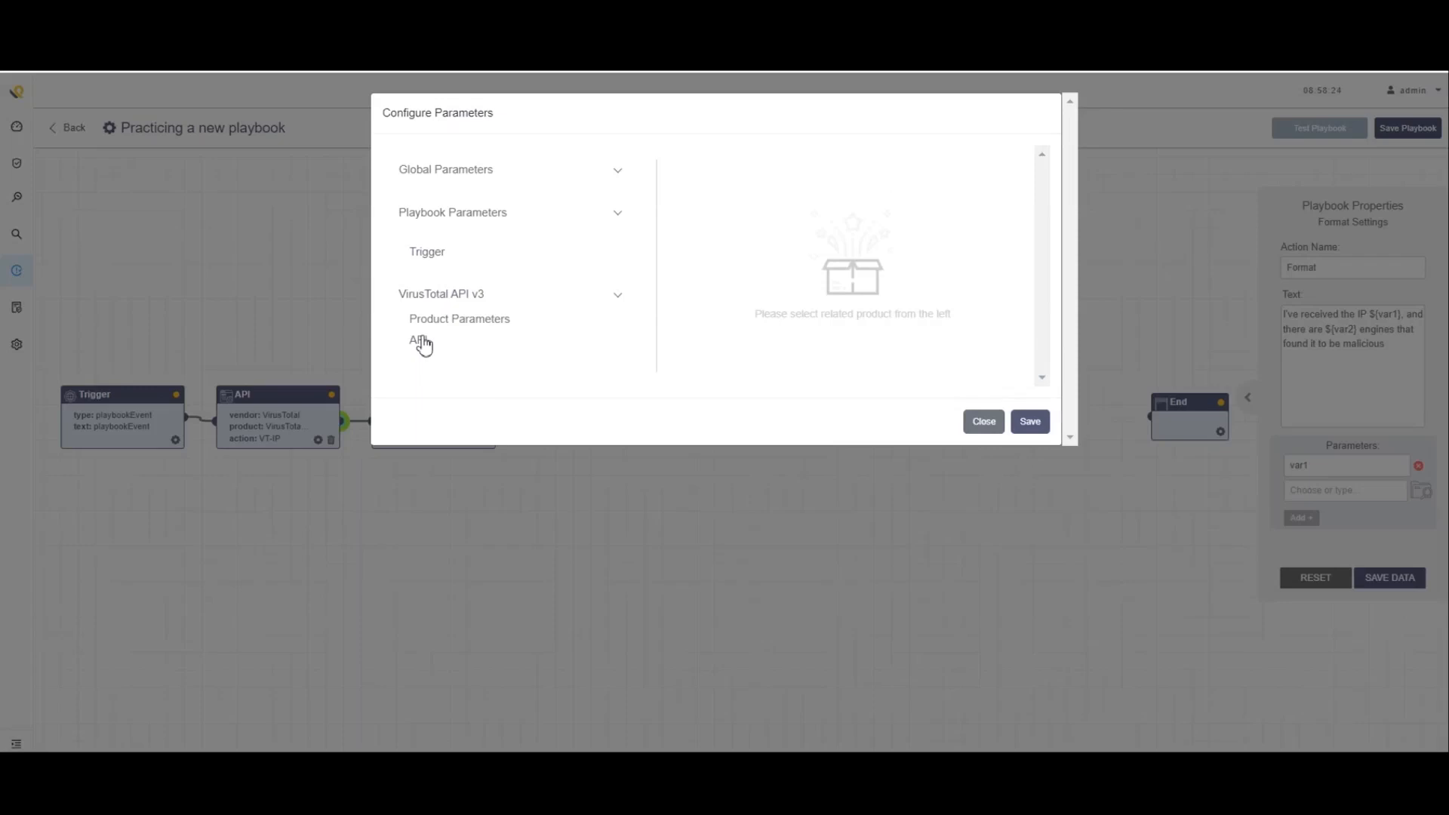
{"action": "left_click", "coordinate": [434, 340]}
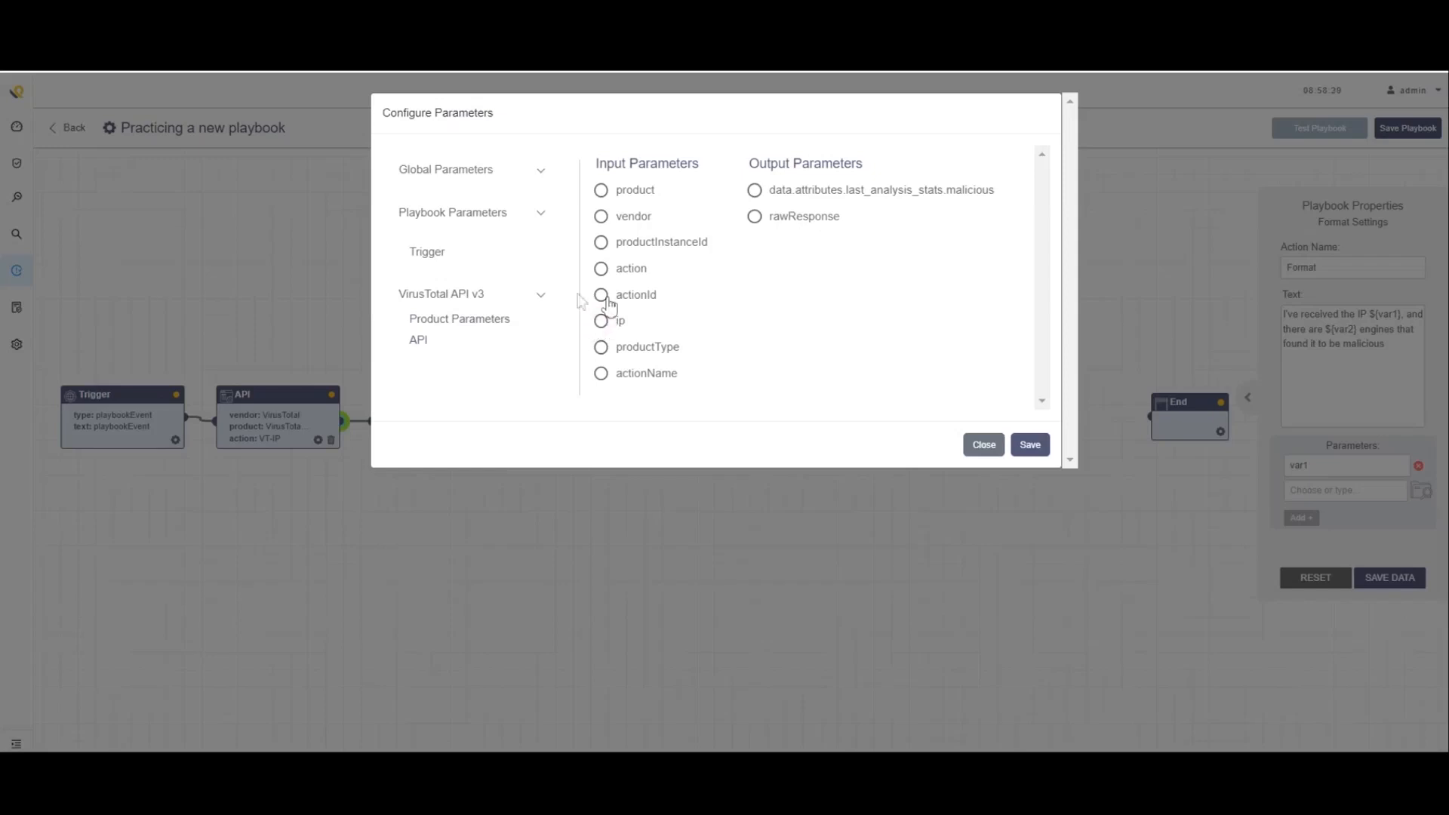
{"action": "left_click", "coordinate": [426, 257]}
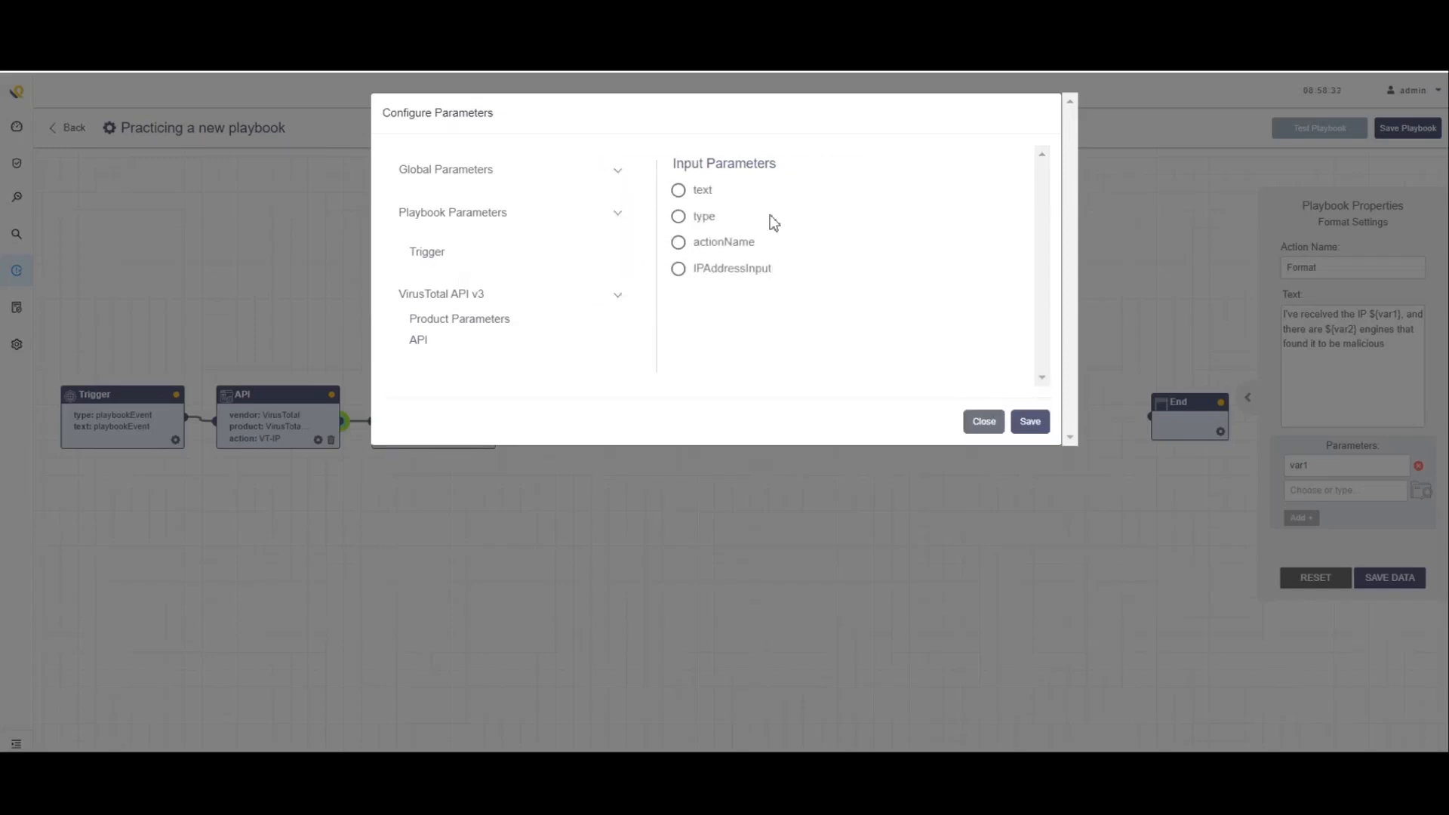
{"action": "left_click", "coordinate": [721, 270]}
{"action": "left_click", "coordinate": [1031, 422]}
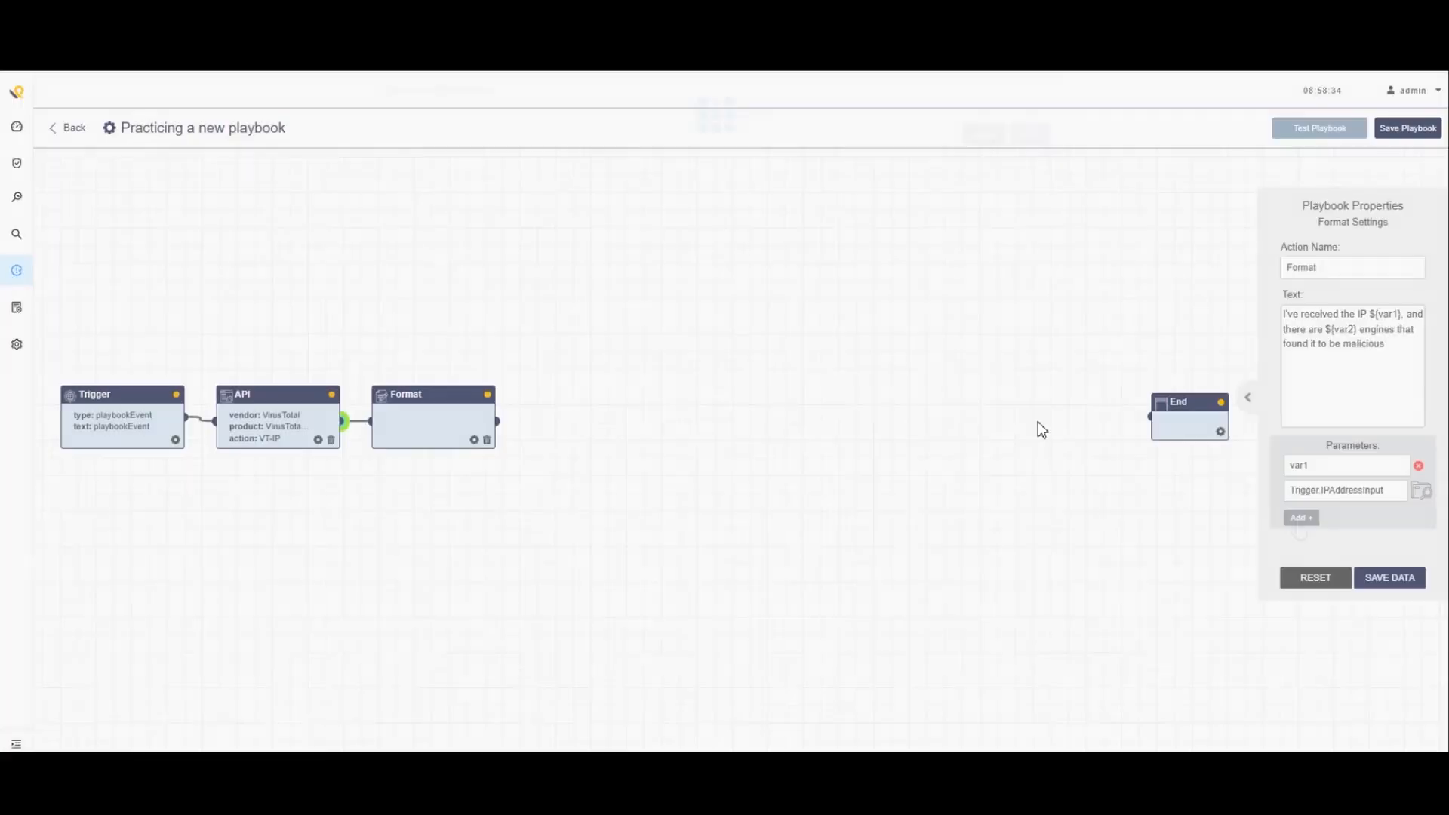
Add a second Format parameter, var2, mapped to the API action's output data.attributes.last_analysis_stats.malicious
{"action": "left_click", "coordinate": [1300, 519]}
{"action": "type", "text": "var2"}
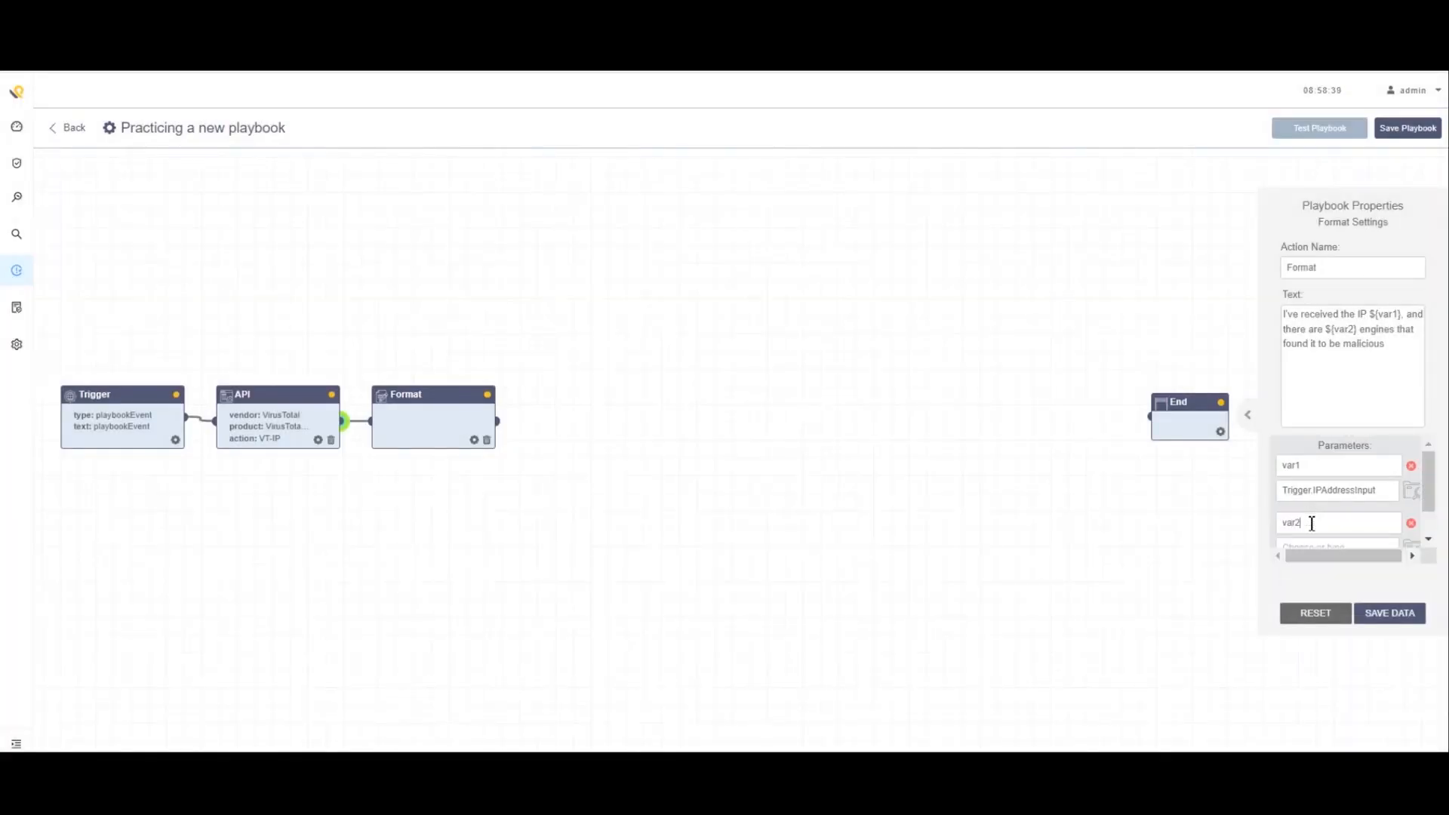
{"action": "left_click", "coordinate": [1410, 545]}
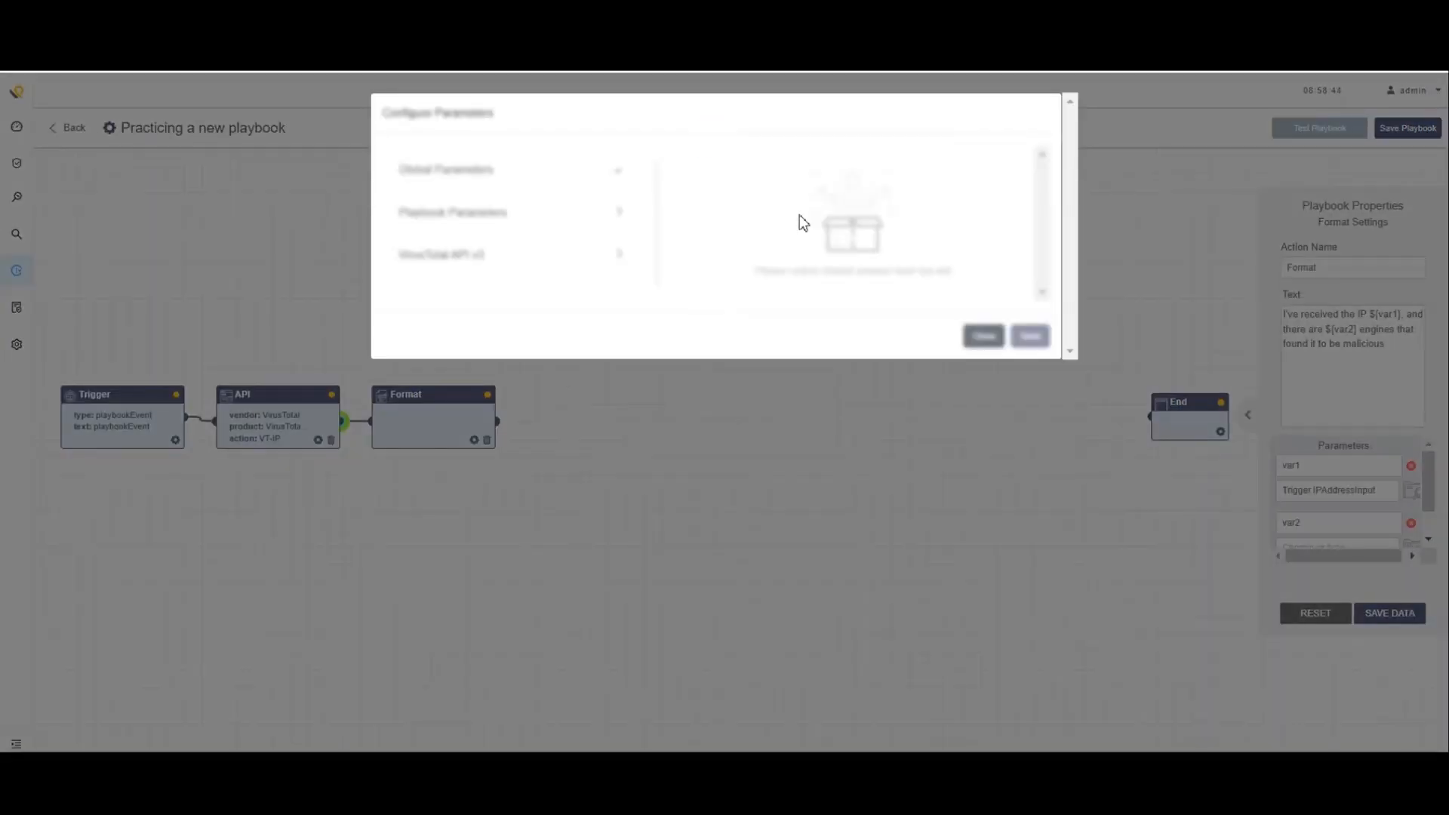
{"action": "left_click", "coordinate": [449, 255]}
{"action": "left_click", "coordinate": [422, 308]}
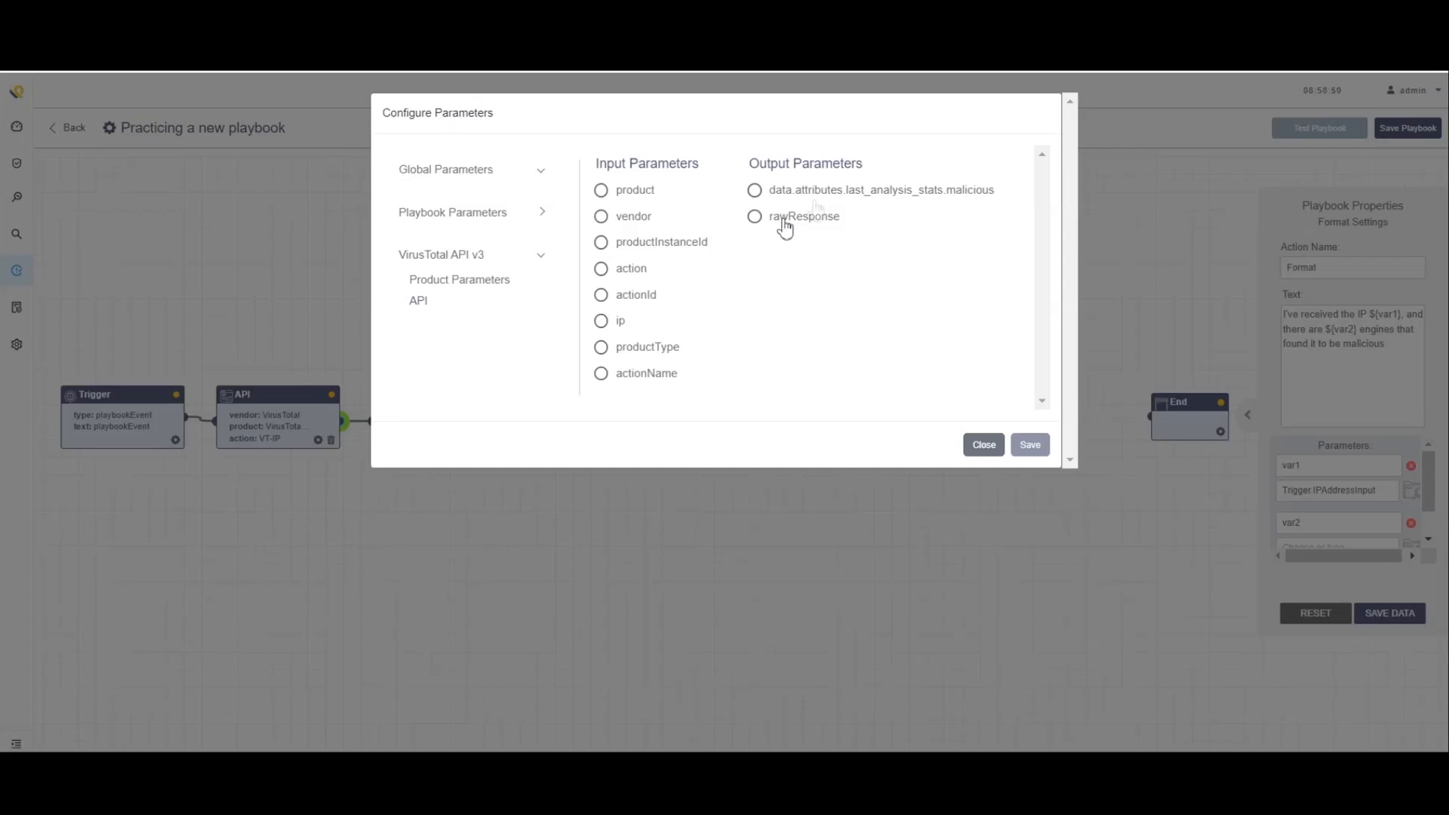
{"action": "left_click", "coordinate": [758, 192]}
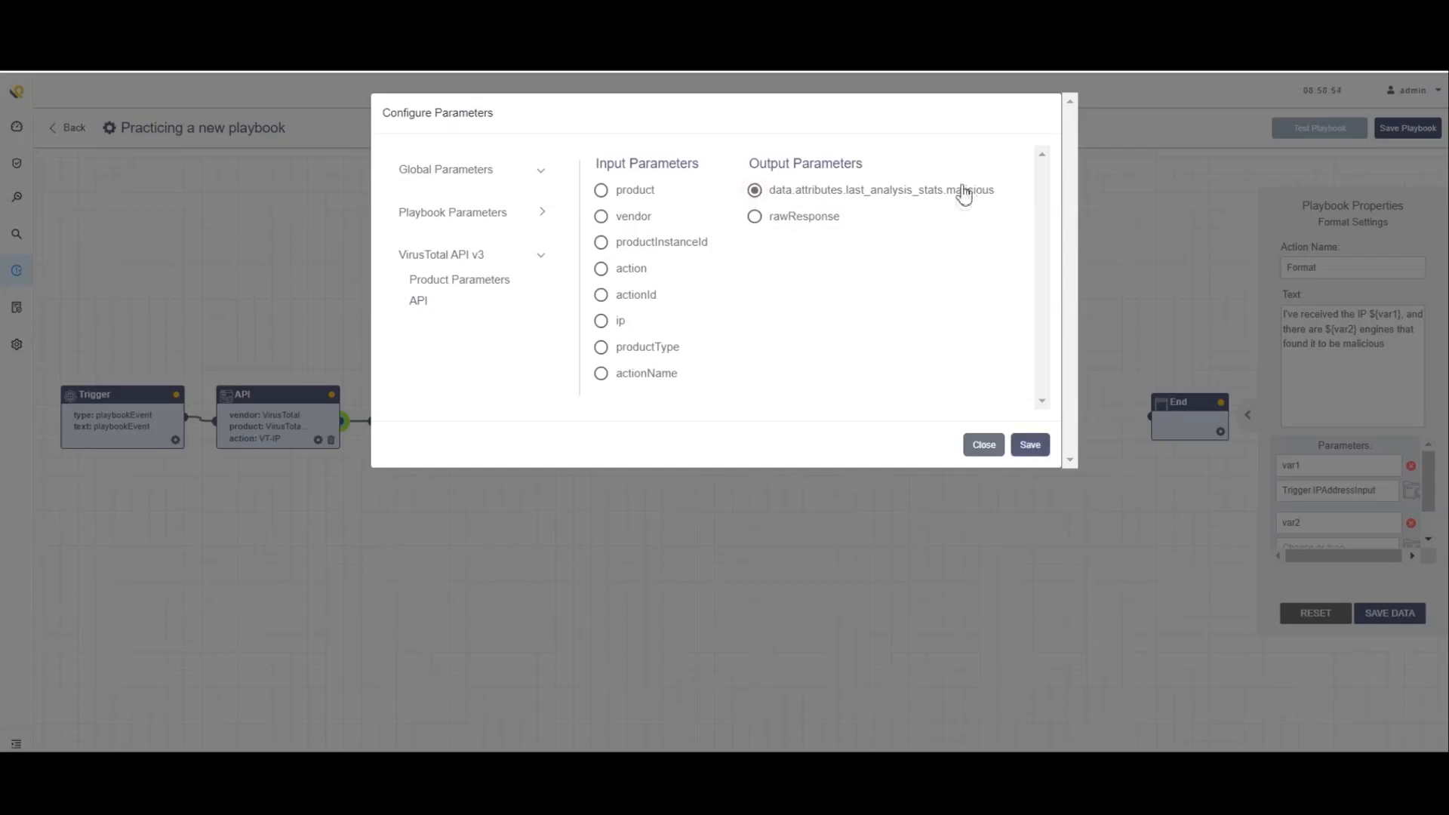
{"action": "left_click", "coordinate": [1040, 451]}
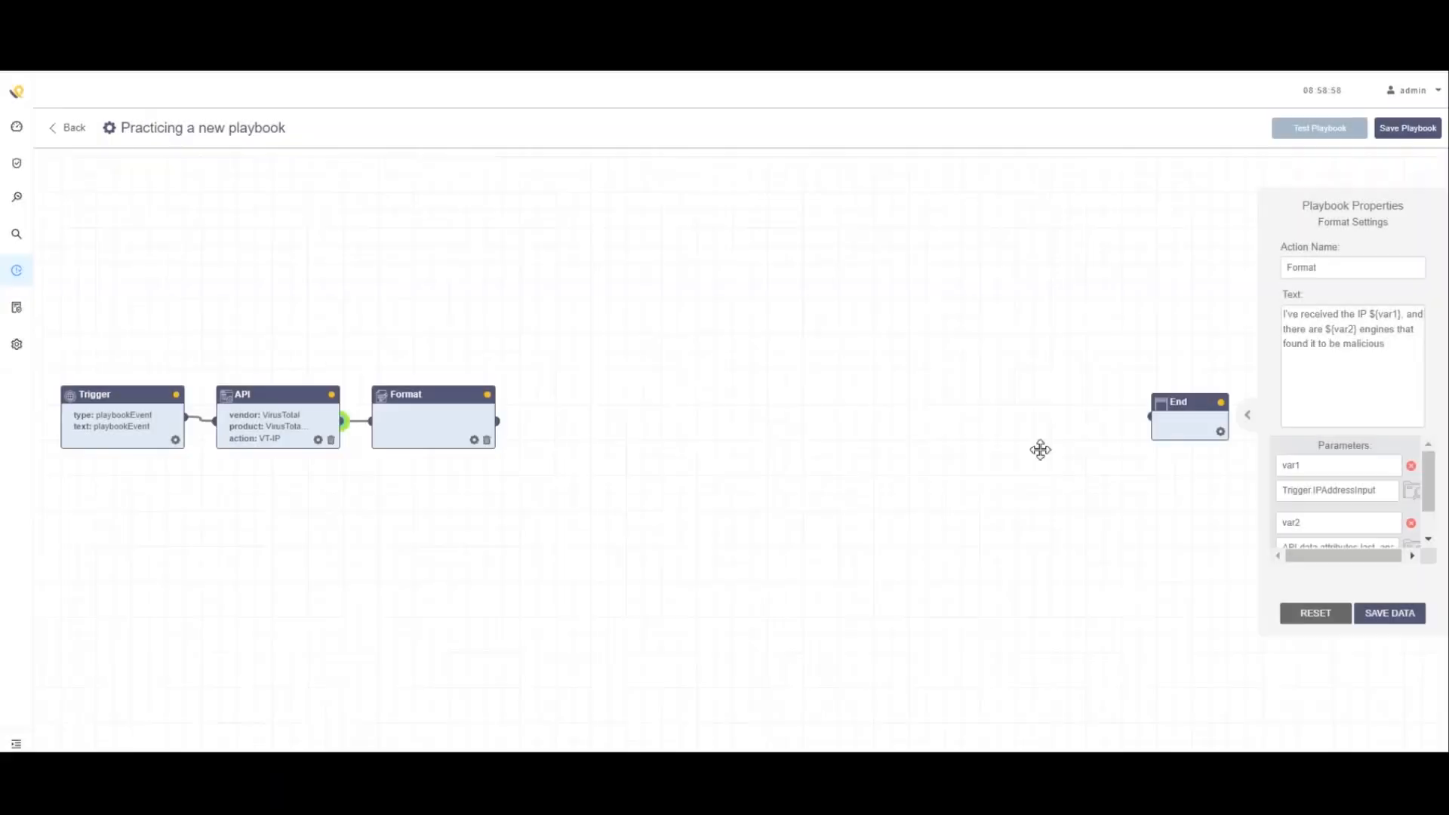
Rename the Format action as "Format VT result" and save its data
{"action": "left_click", "coordinate": [1405, 620]}
{"action": "type", "text": "VT result"}
{"action": "left_click", "coordinate": [1380, 618]}
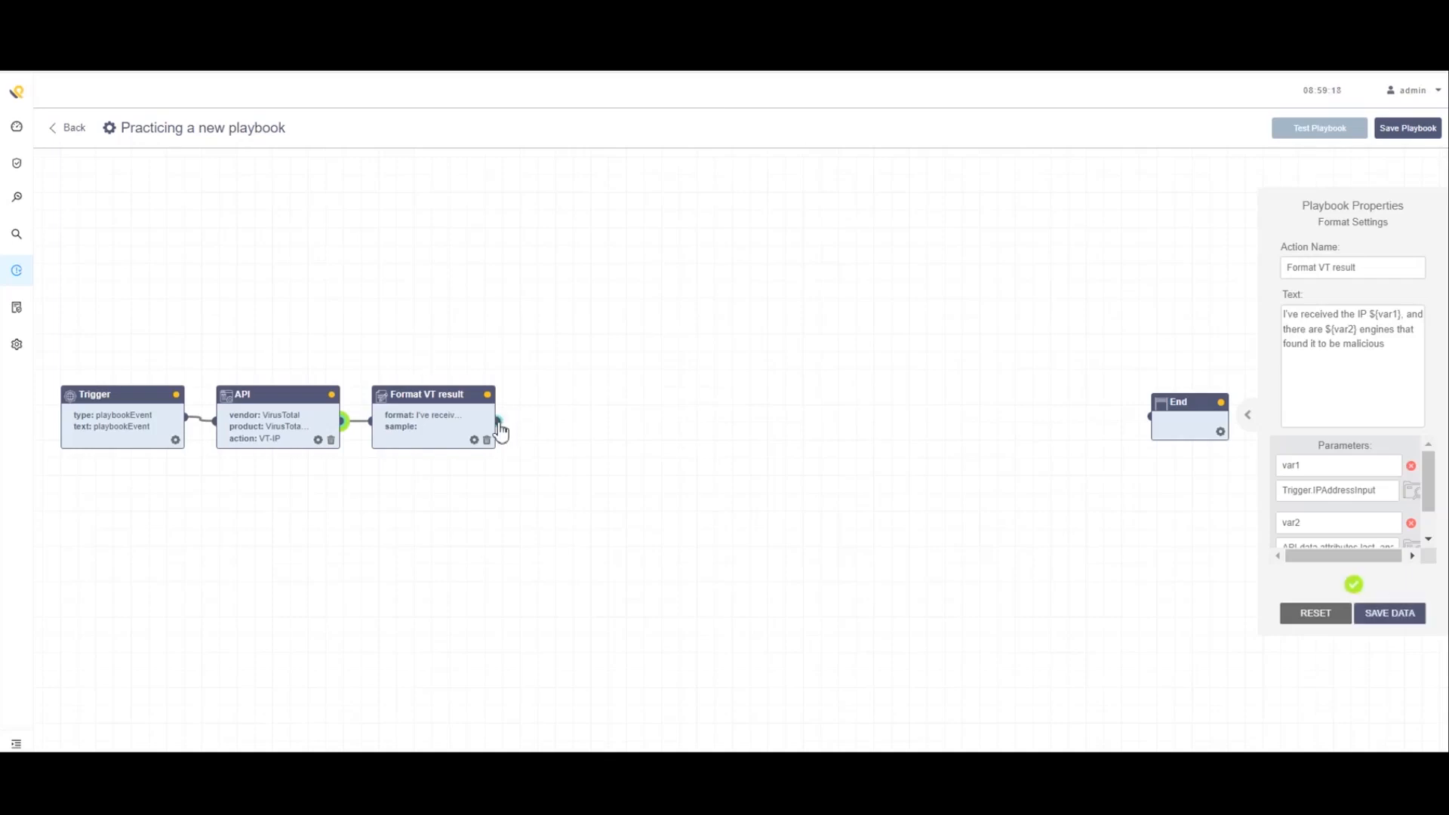
Add a Case Item action connected after the Format VT result block
{"action": "left_click", "coordinate": [500, 425]}
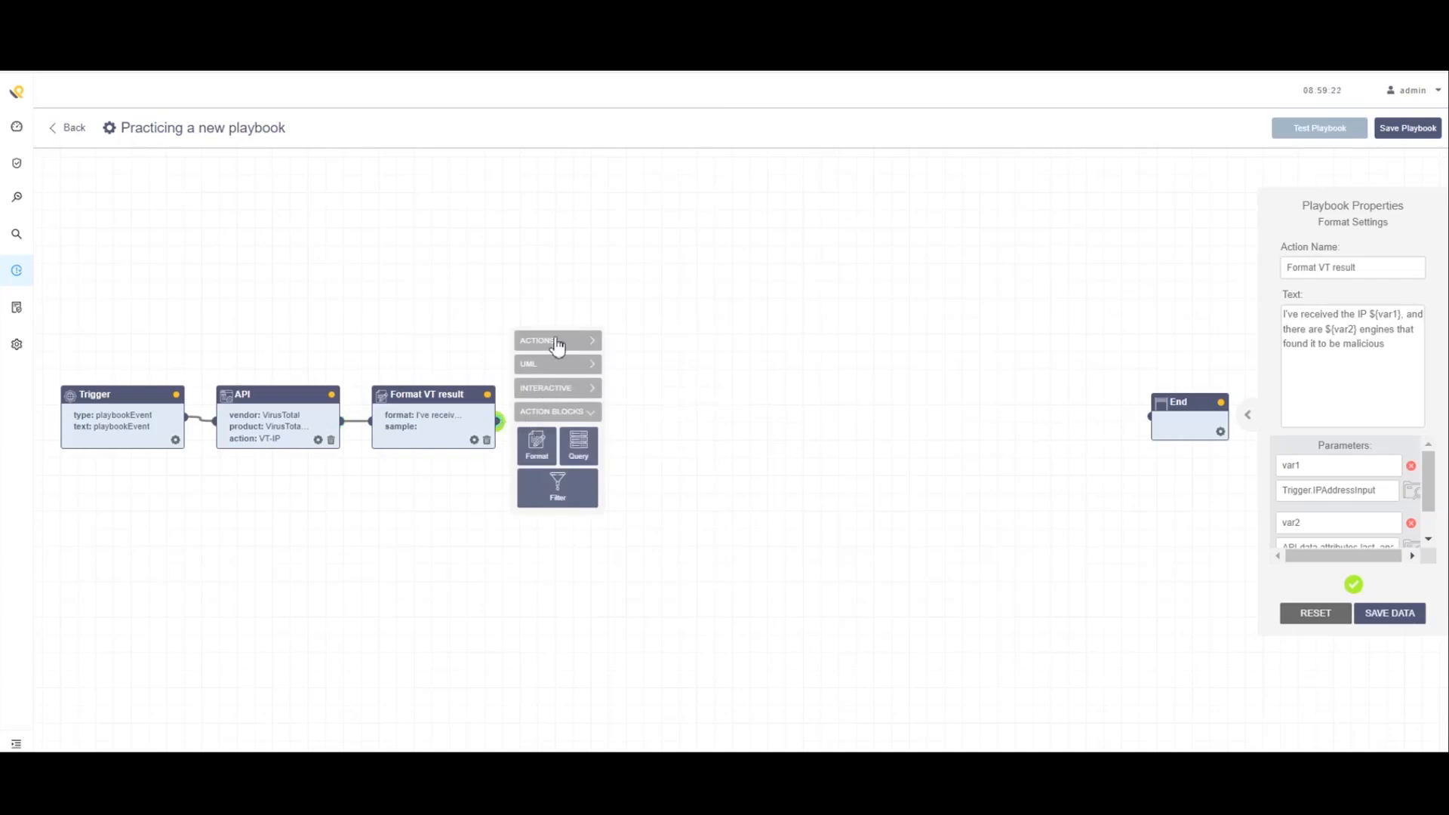
{"action": "left_click", "coordinate": [557, 344]}
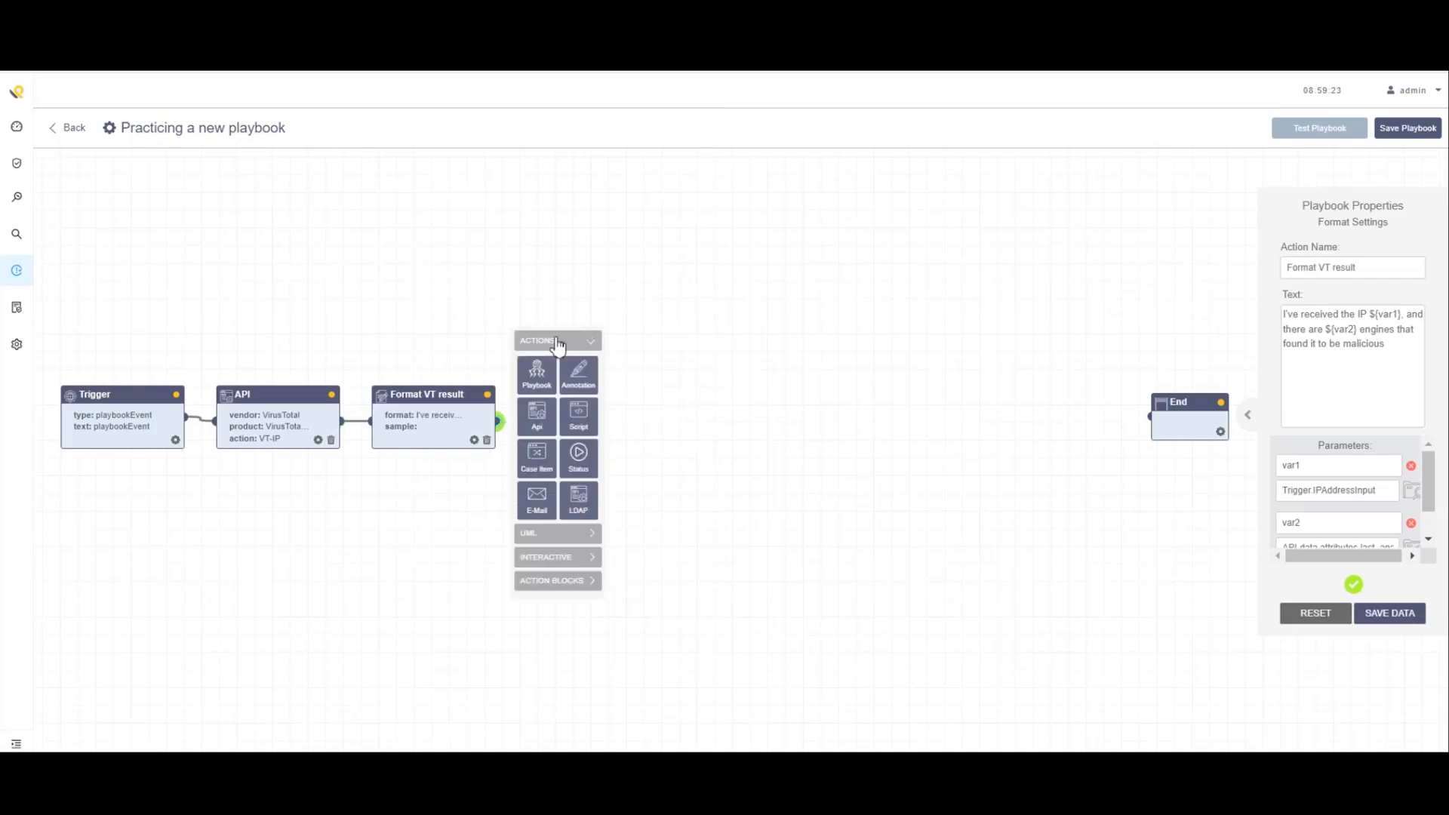
{"action": "left_click", "coordinate": [540, 472]}
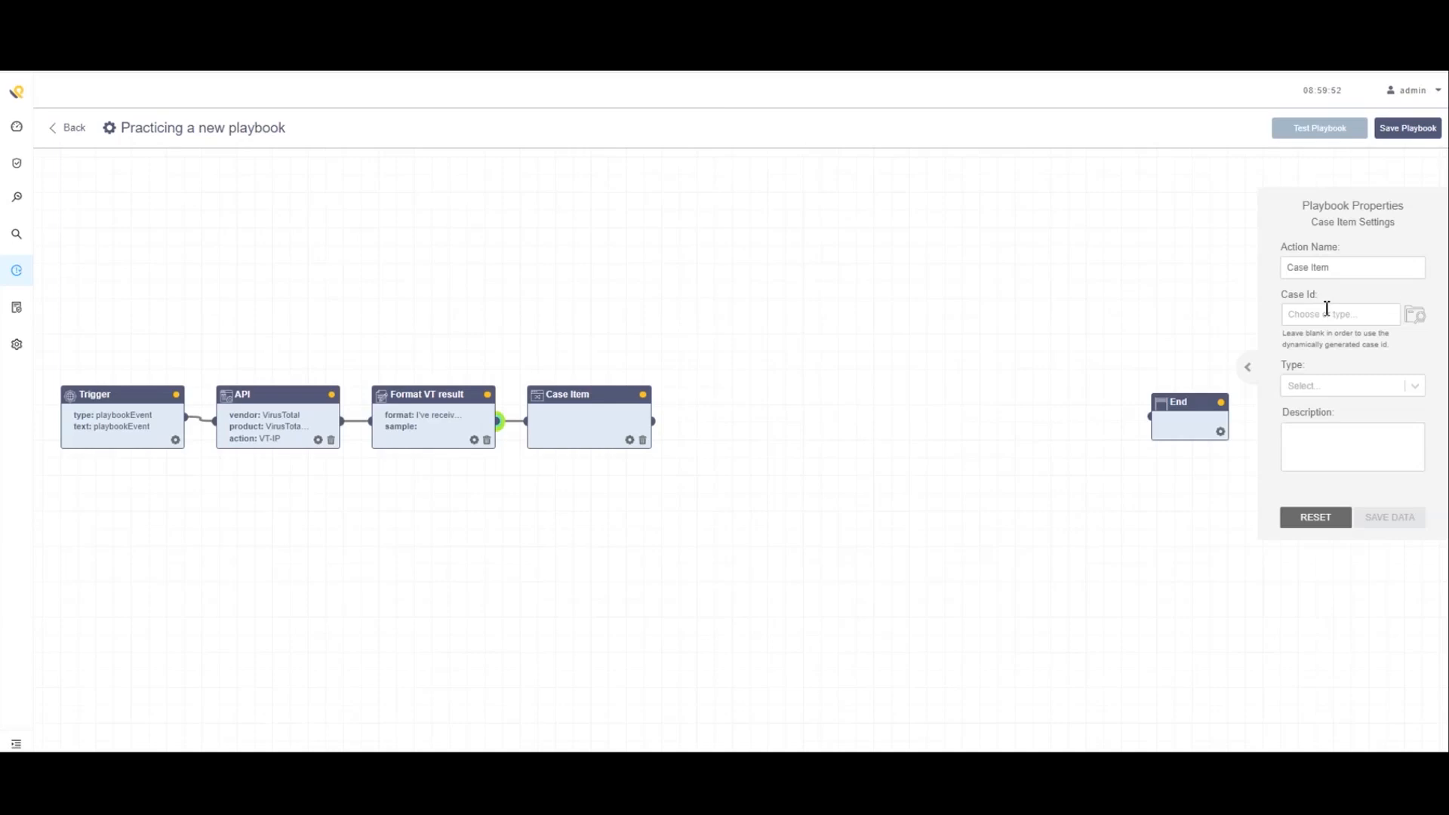
Set the Case Item type to Label and map its label to the message output of Format VT result
{"action": "left_click", "coordinate": [1330, 389]}
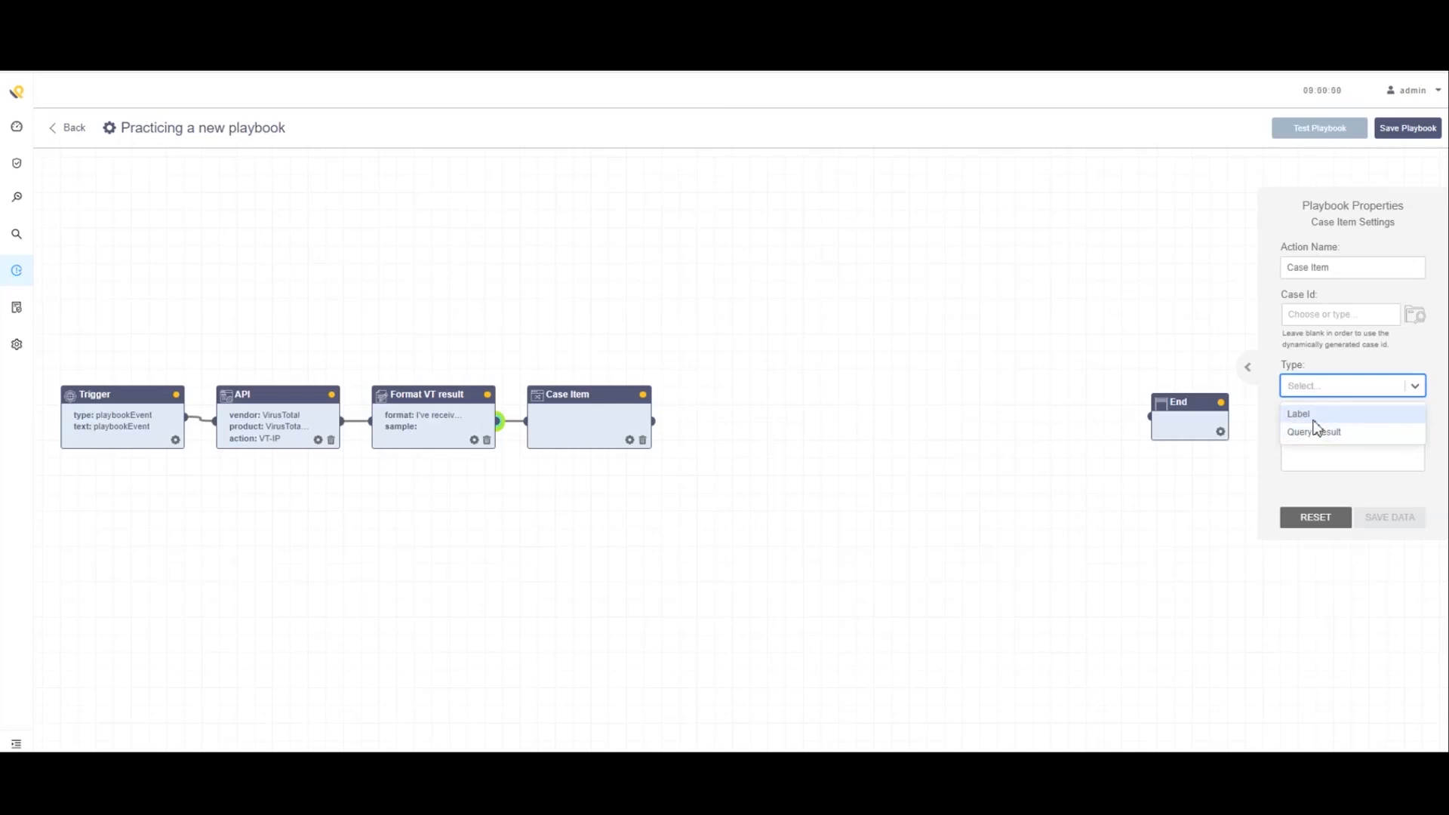
{"action": "left_click", "coordinate": [1313, 421]}
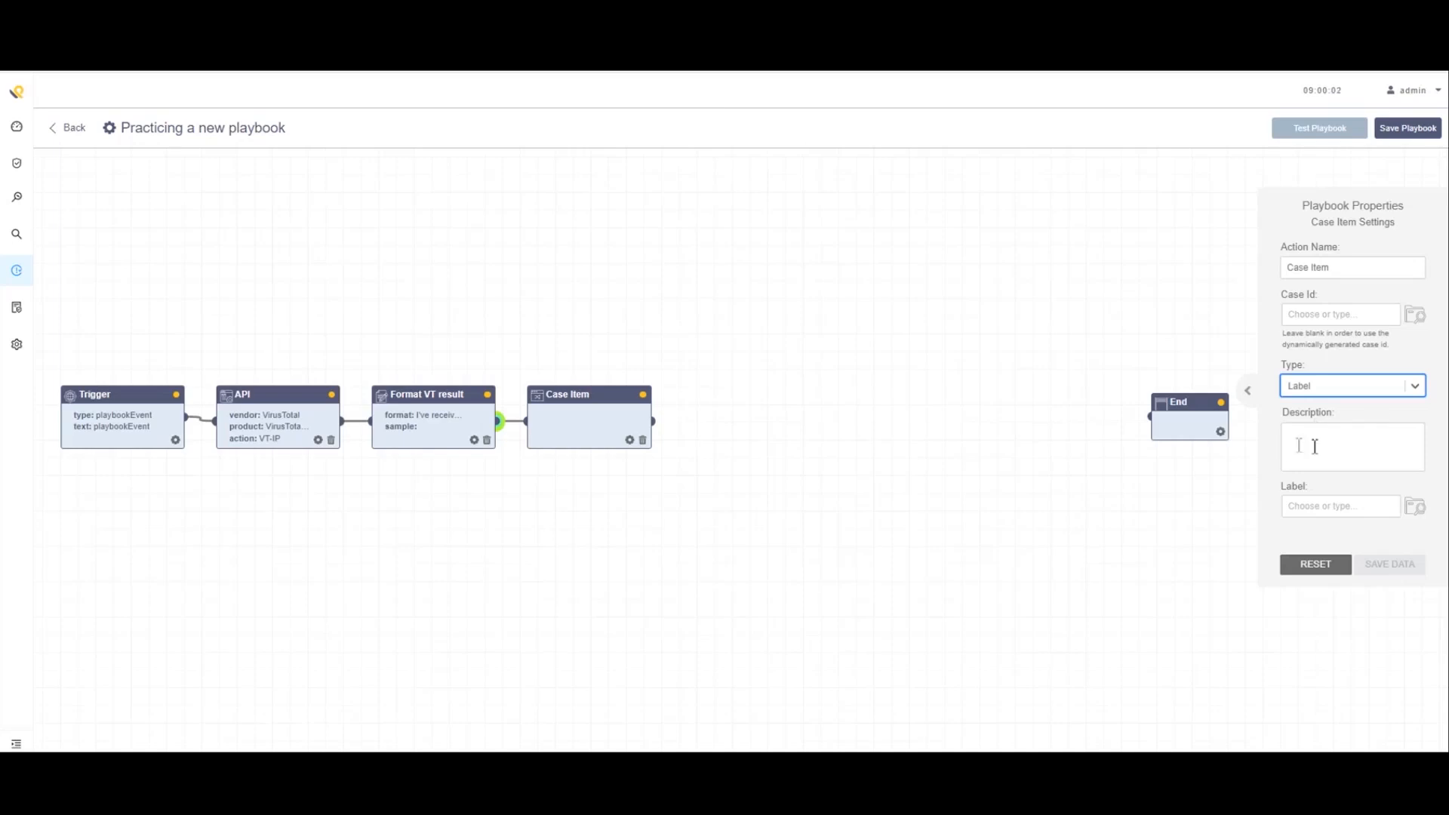
{"action": "left_click", "coordinate": [1416, 509]}
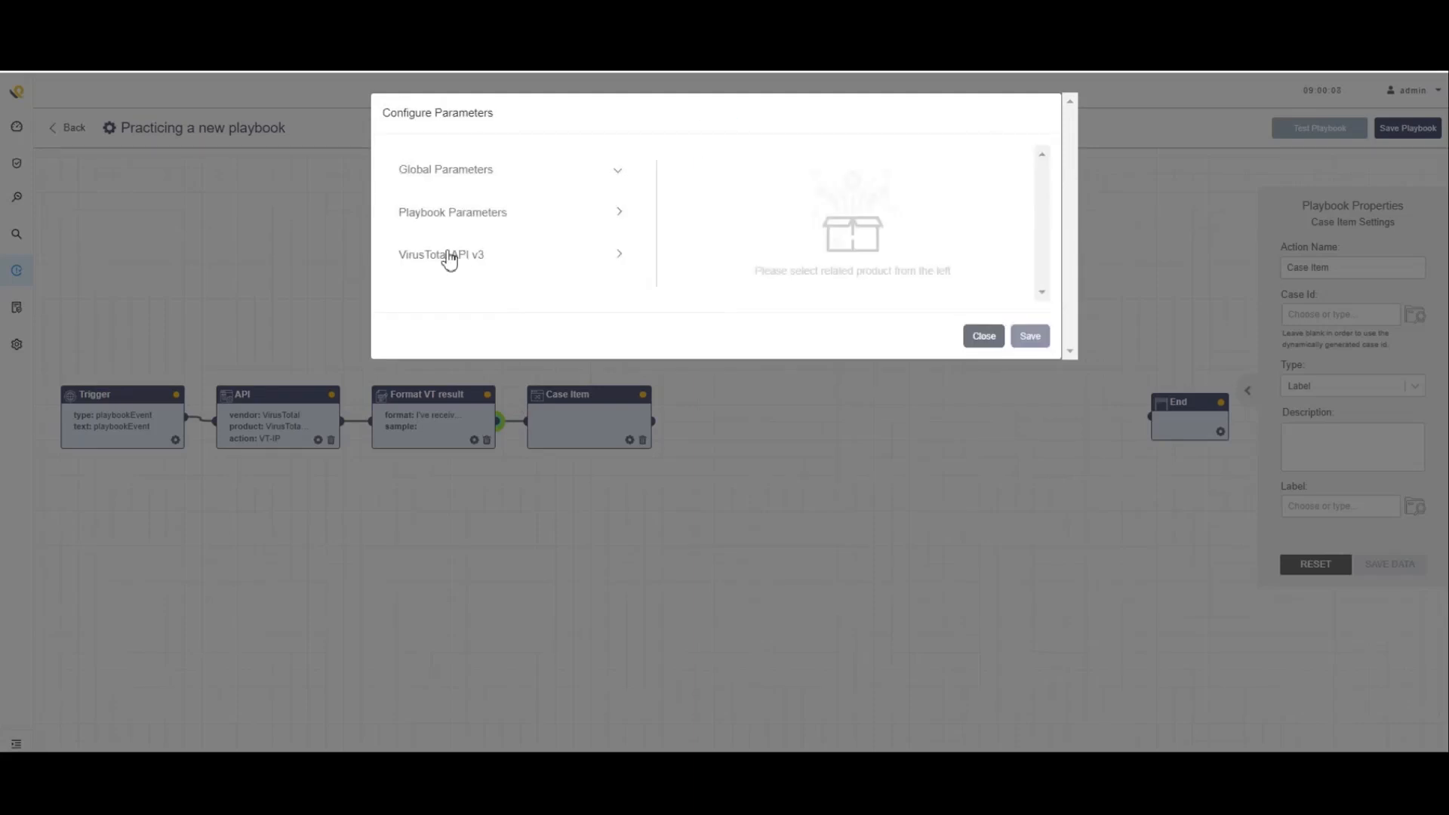
{"action": "left_click", "coordinate": [455, 219]}
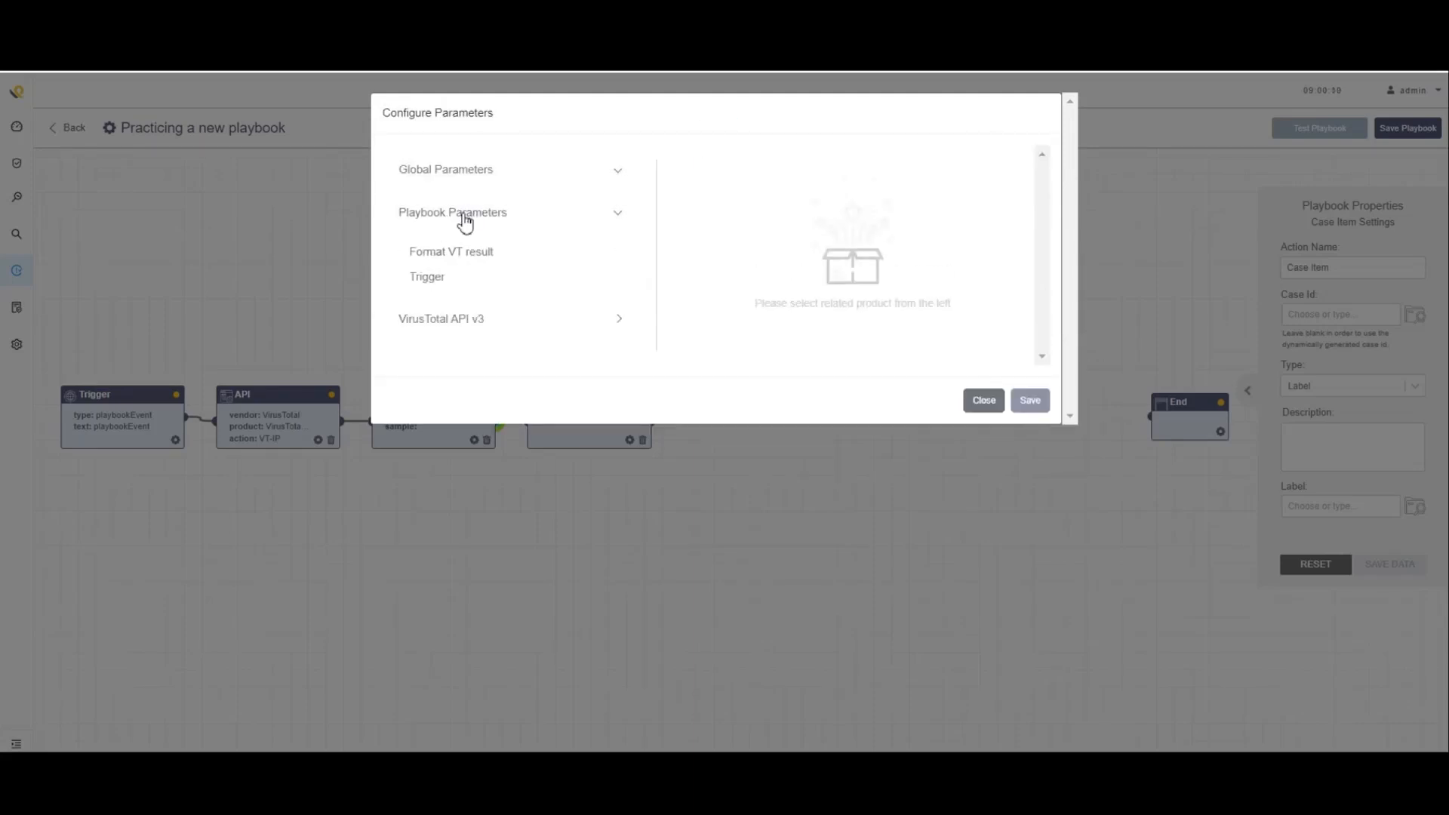
{"action": "left_click", "coordinate": [457, 259]}
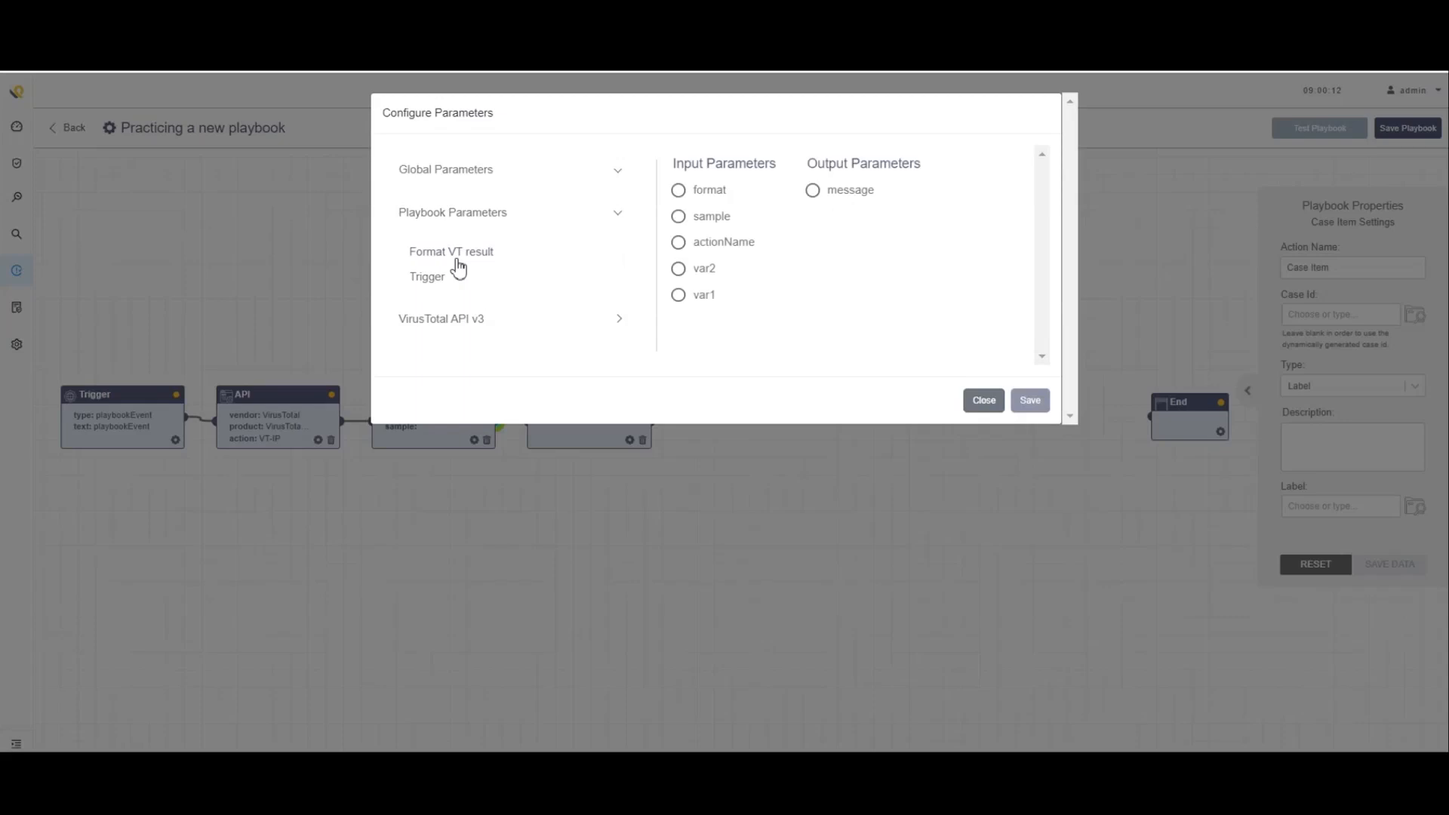
{"action": "left_click", "coordinate": [835, 194]}
{"action": "left_click", "coordinate": [1030, 404]}
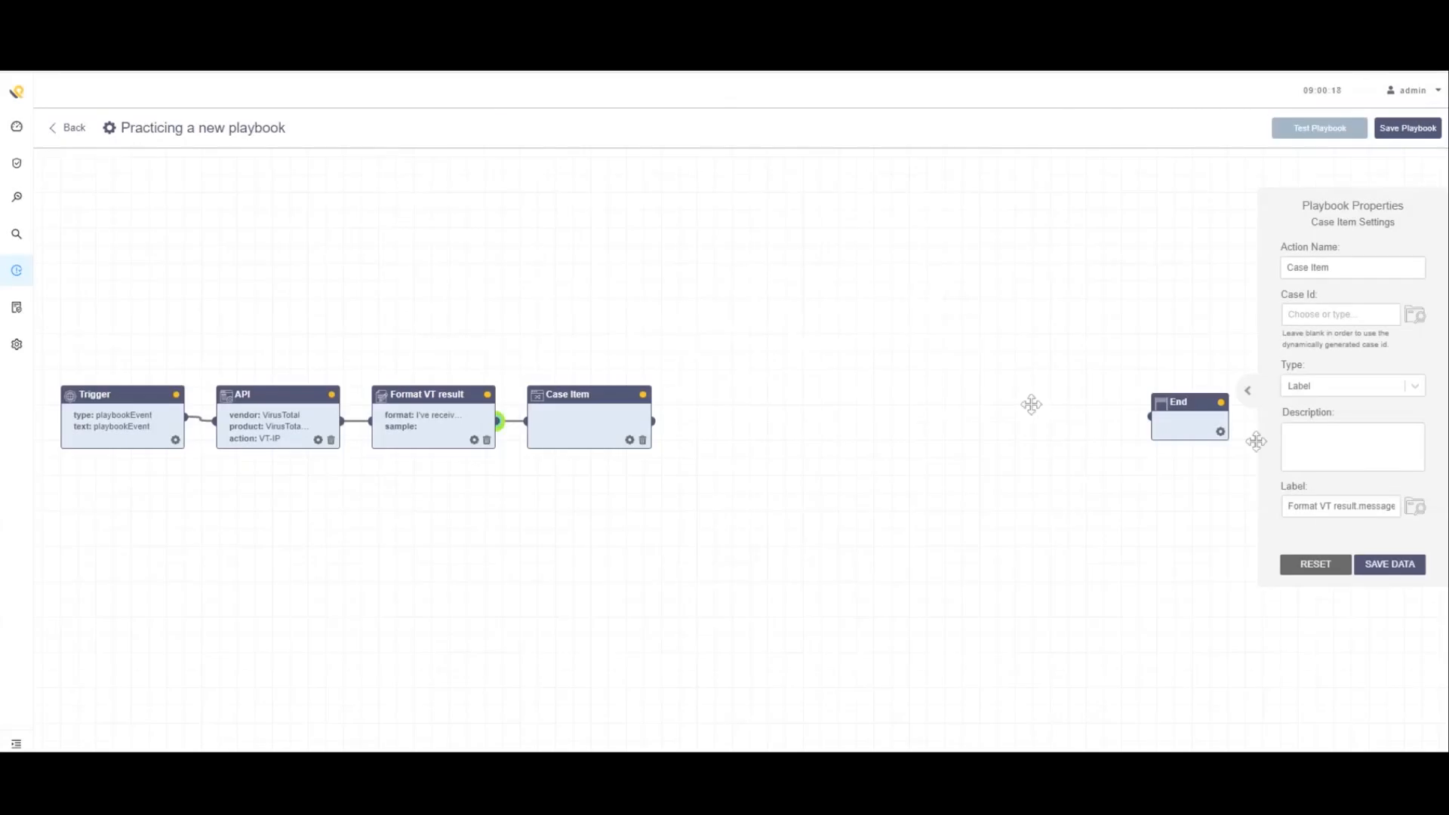
Enter the Case Item description "This is a message sent to a new Case" and save the action's data
{"action": "type", "text": "This is a message sent to"}
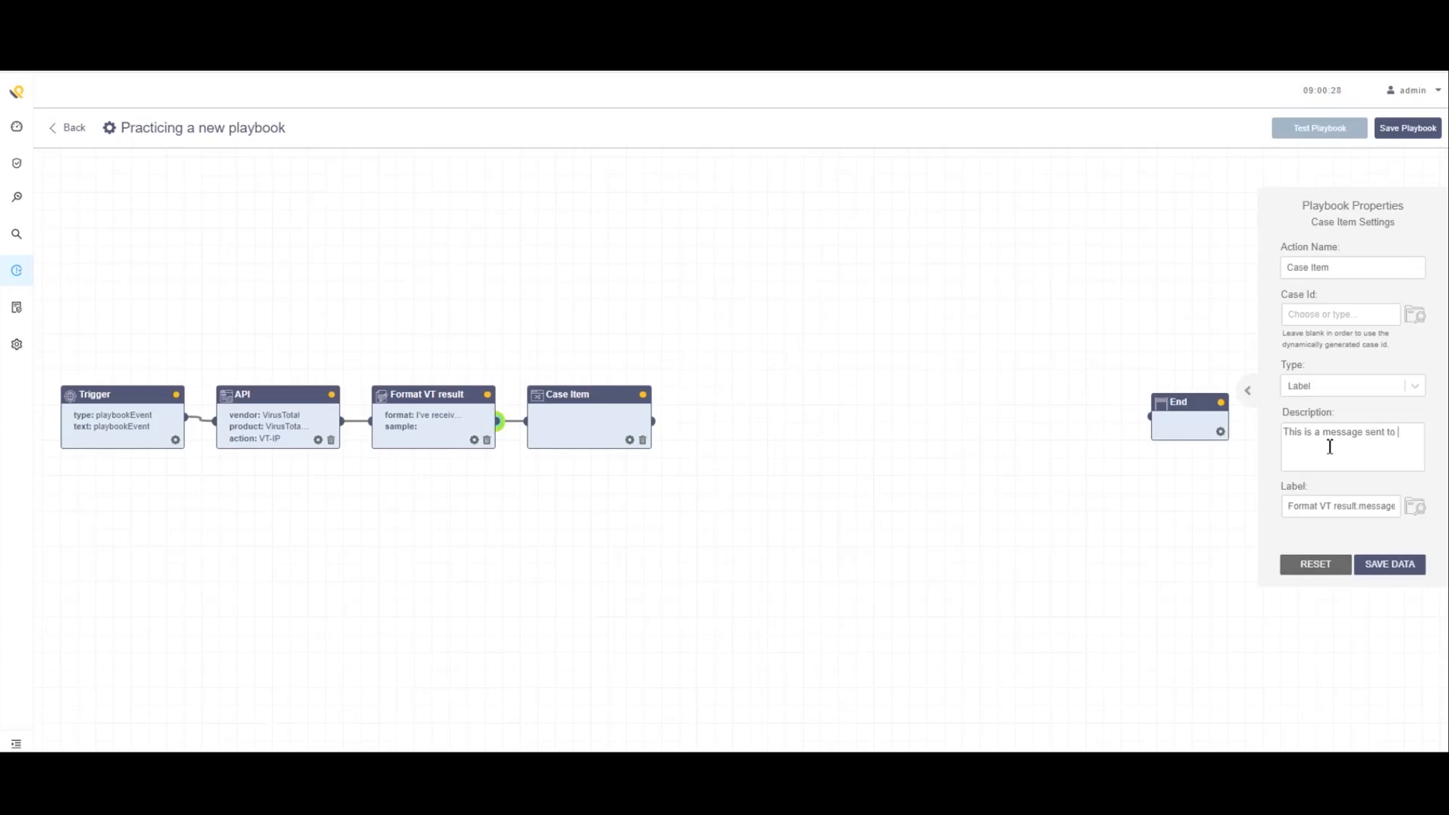
{"action": "type", "text": "w Case"}
{"action": "left_click", "coordinate": [1390, 568]}
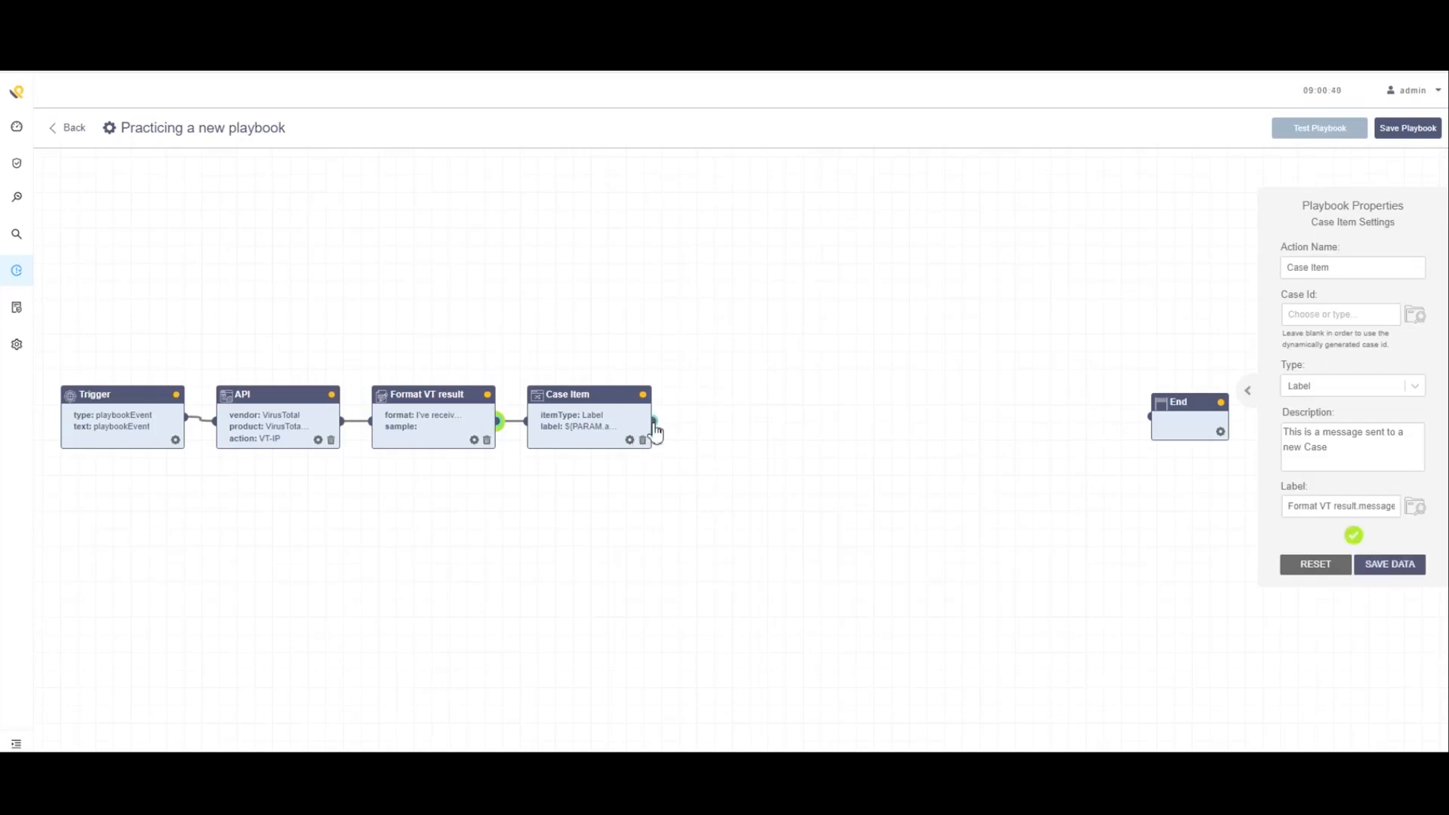
Connect the Case Item block to the End block and save the playbook
{"action": "left_click_drag", "start_coordinate": [657, 427], "coordinate": [1150, 424]}
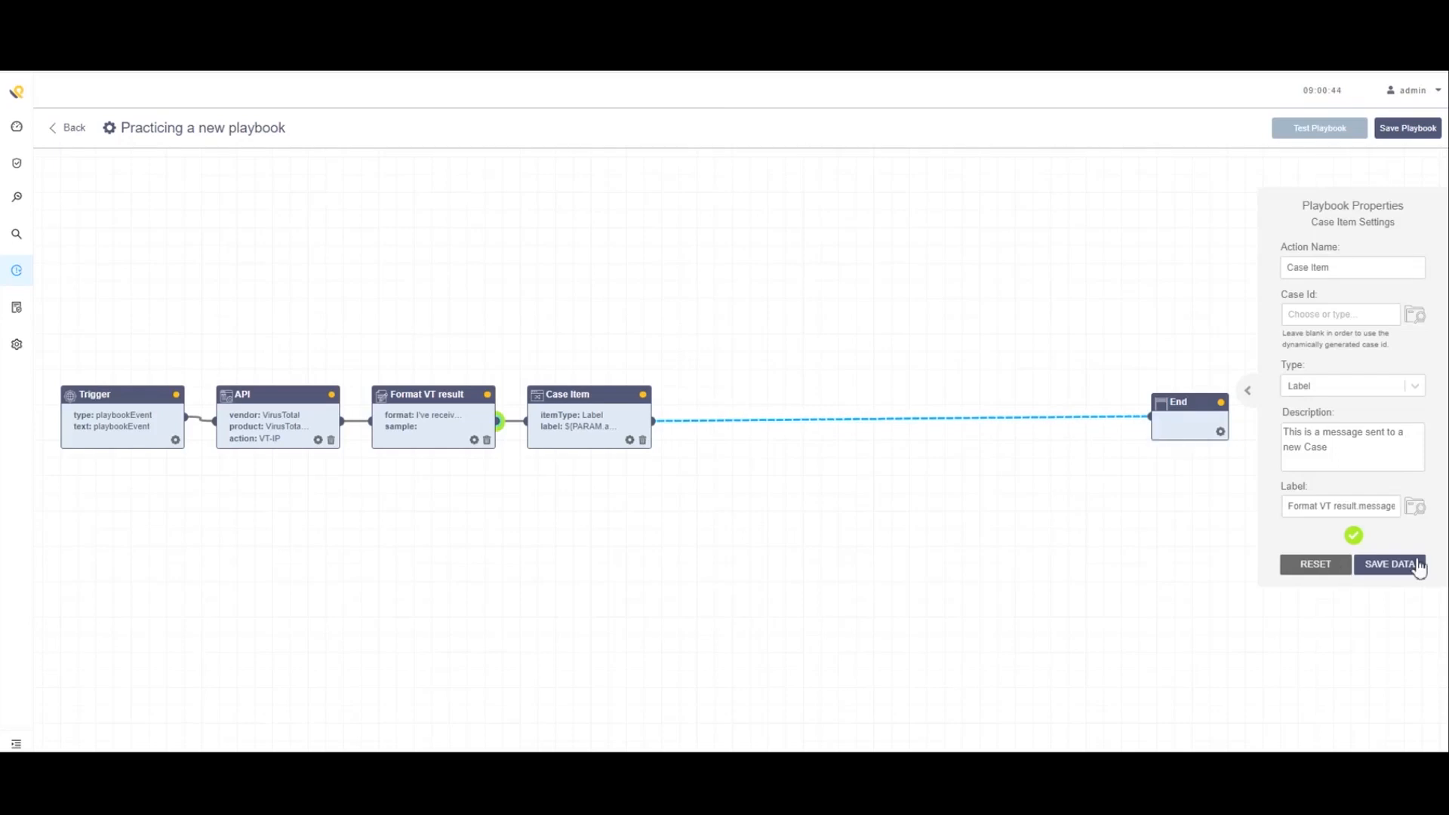
{"action": "left_click", "coordinate": [1413, 566]}
{"action": "left_click", "coordinate": [1423, 136]}
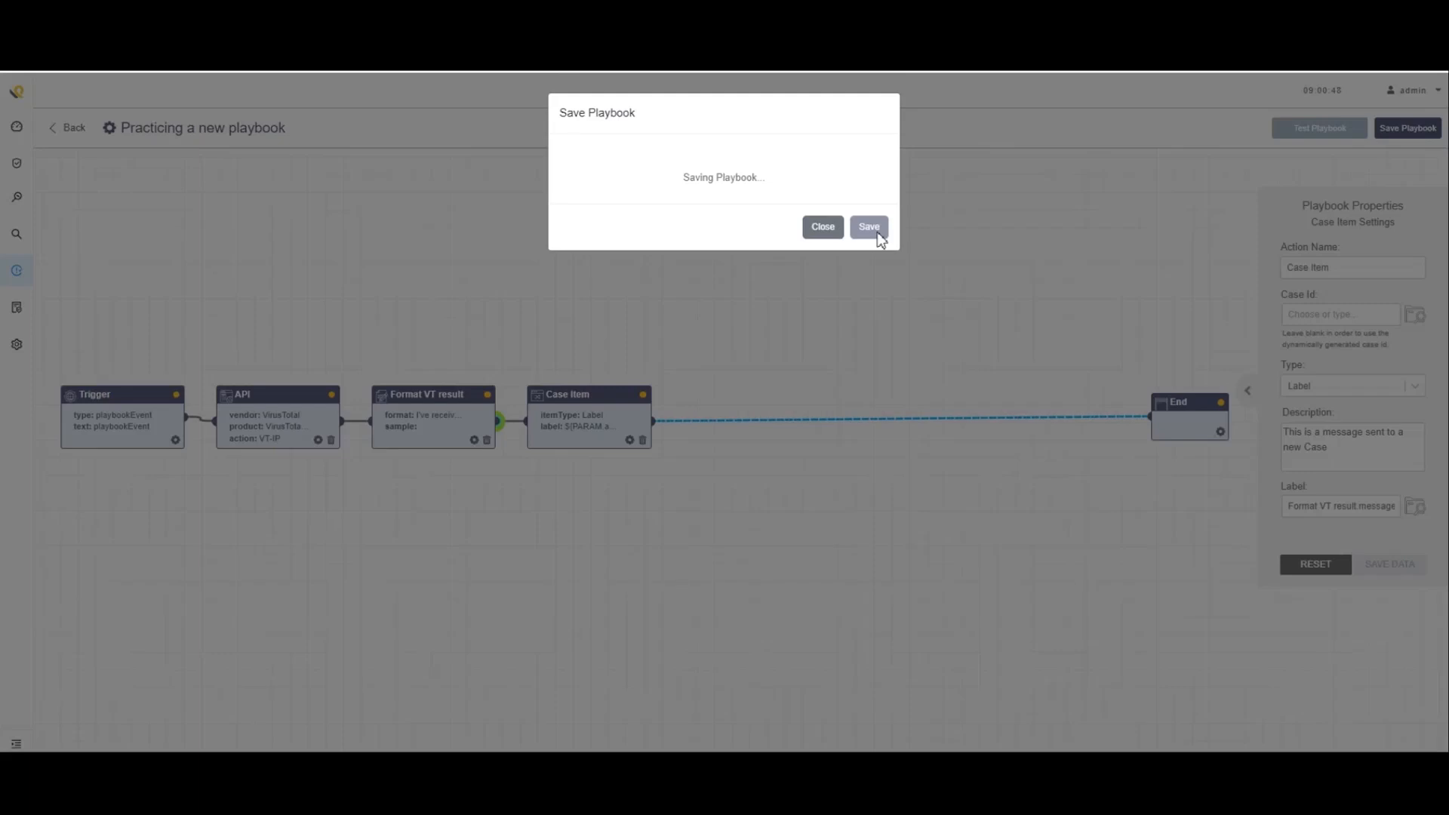
{"action": "left_click", "coordinate": [870, 228]}
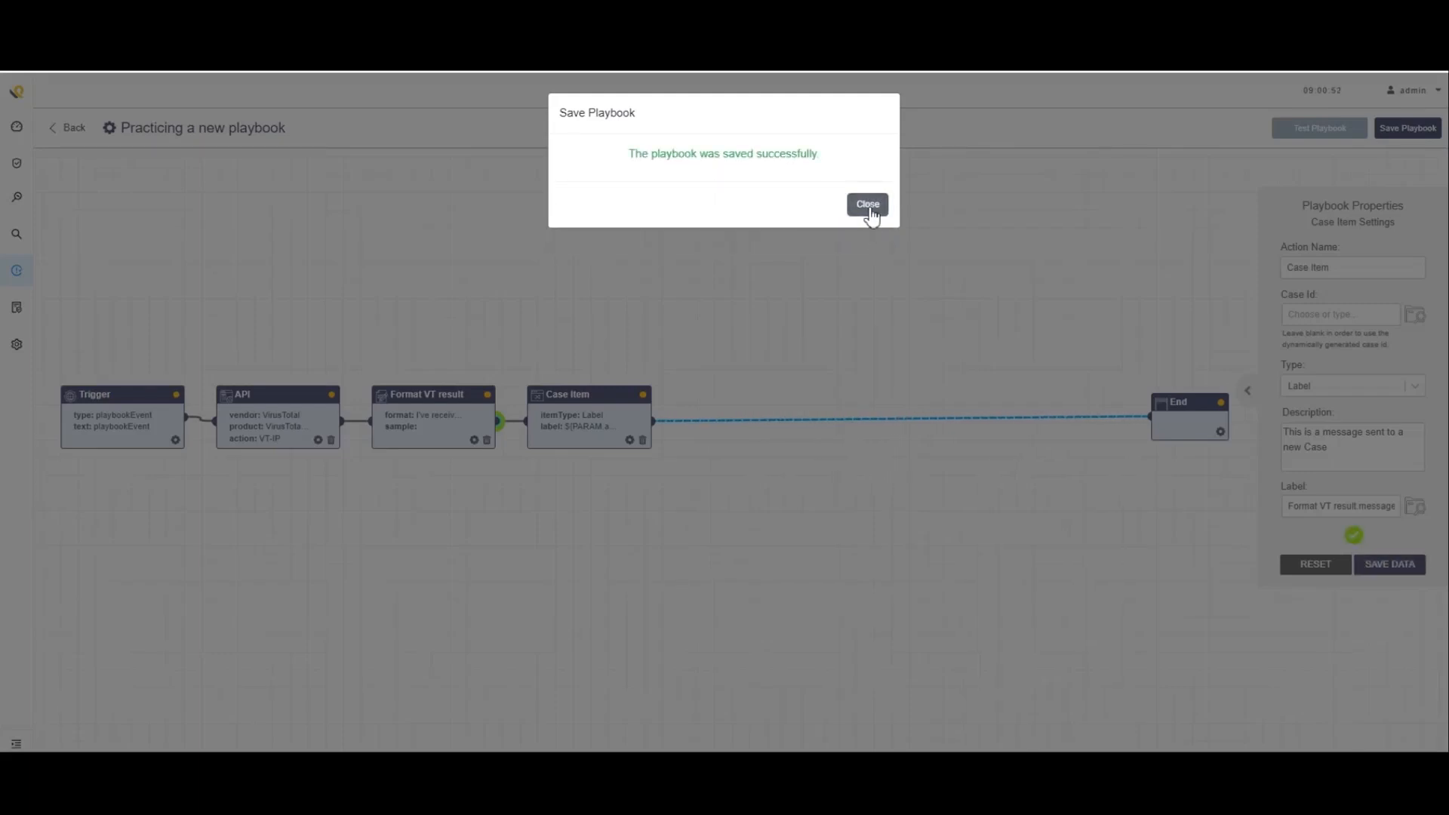
{"action": "left_click", "coordinate": [868, 204]}
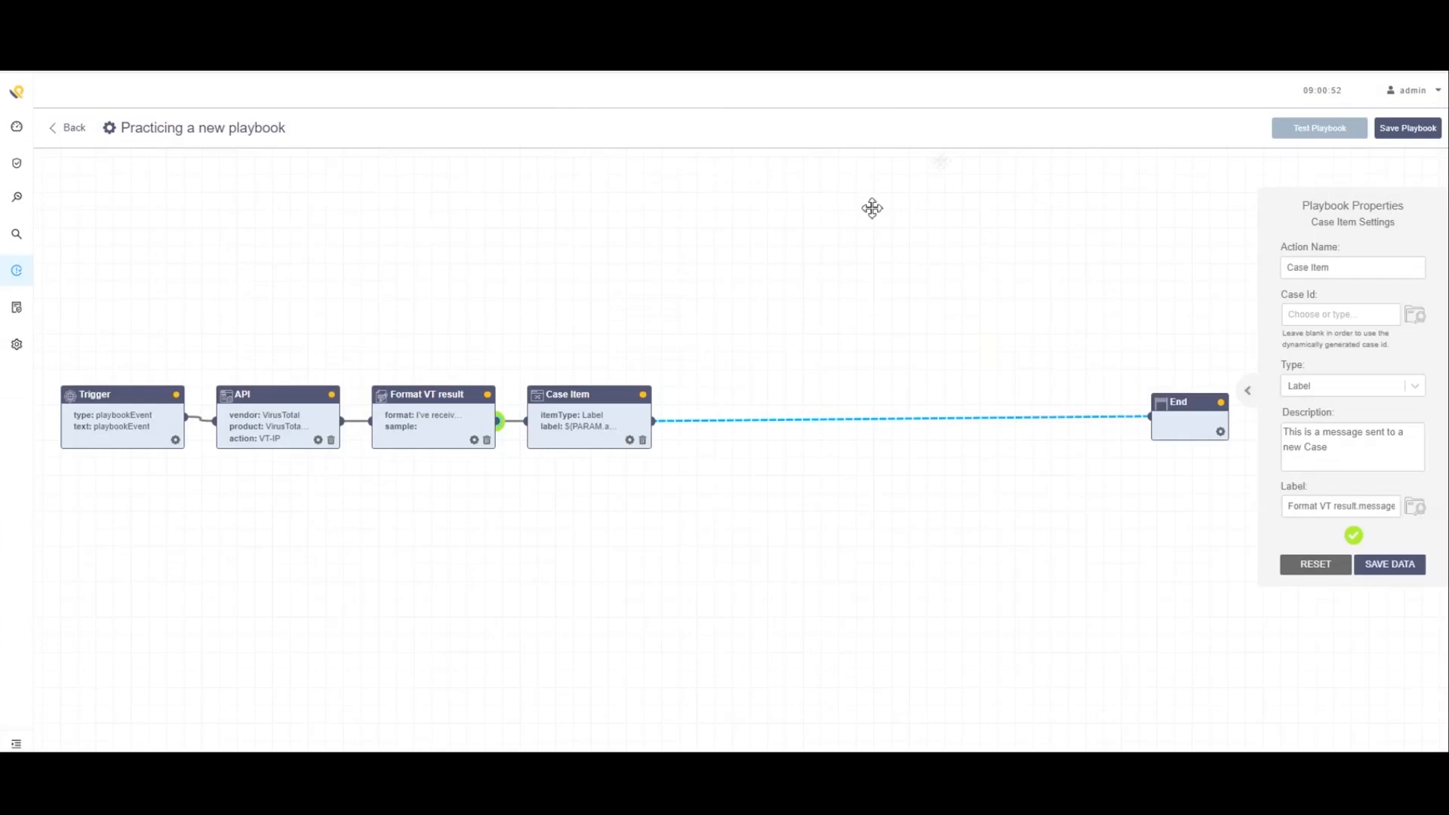
Test the playbook with IPAddressInput set to 1.1.1.1 and refresh the run status
{"action": "left_click", "coordinate": [1319, 133]}
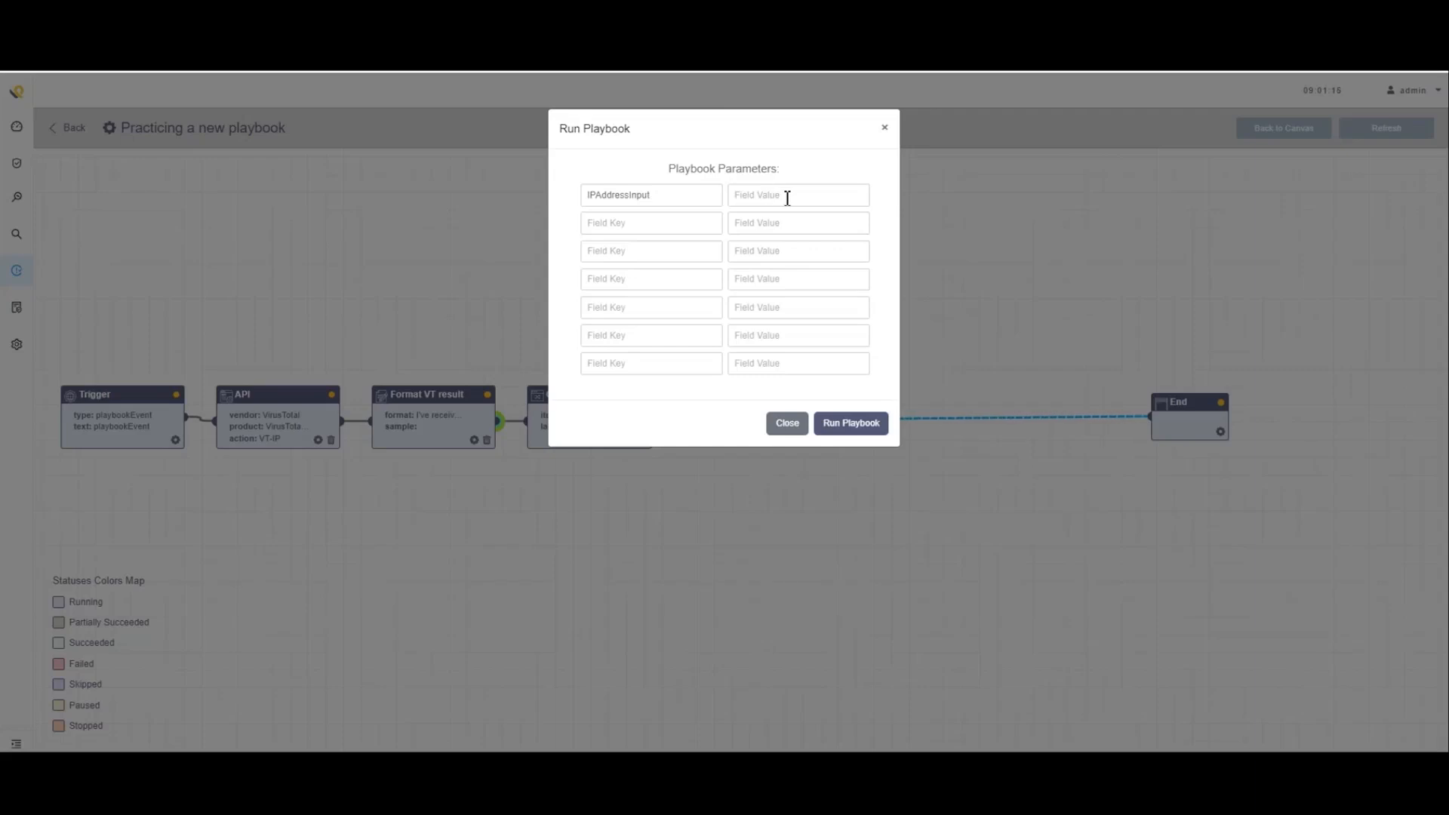
{"action": "left_click", "coordinate": [787, 197]}
{"action": "type", "text": "1.1.1.1"}
{"action": "left_click", "coordinate": [842, 421]}
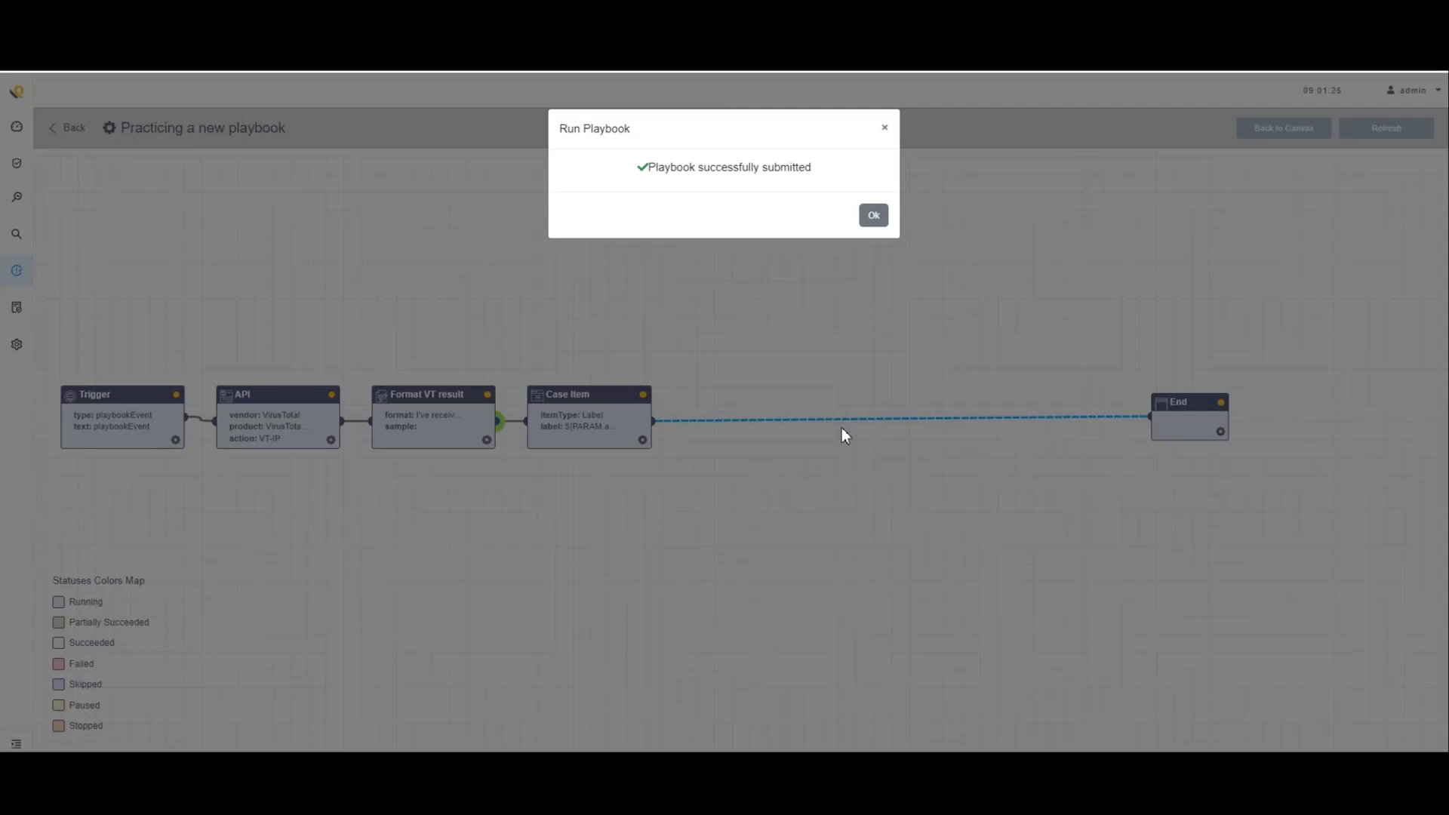
{"action": "left_click", "coordinate": [873, 216]}
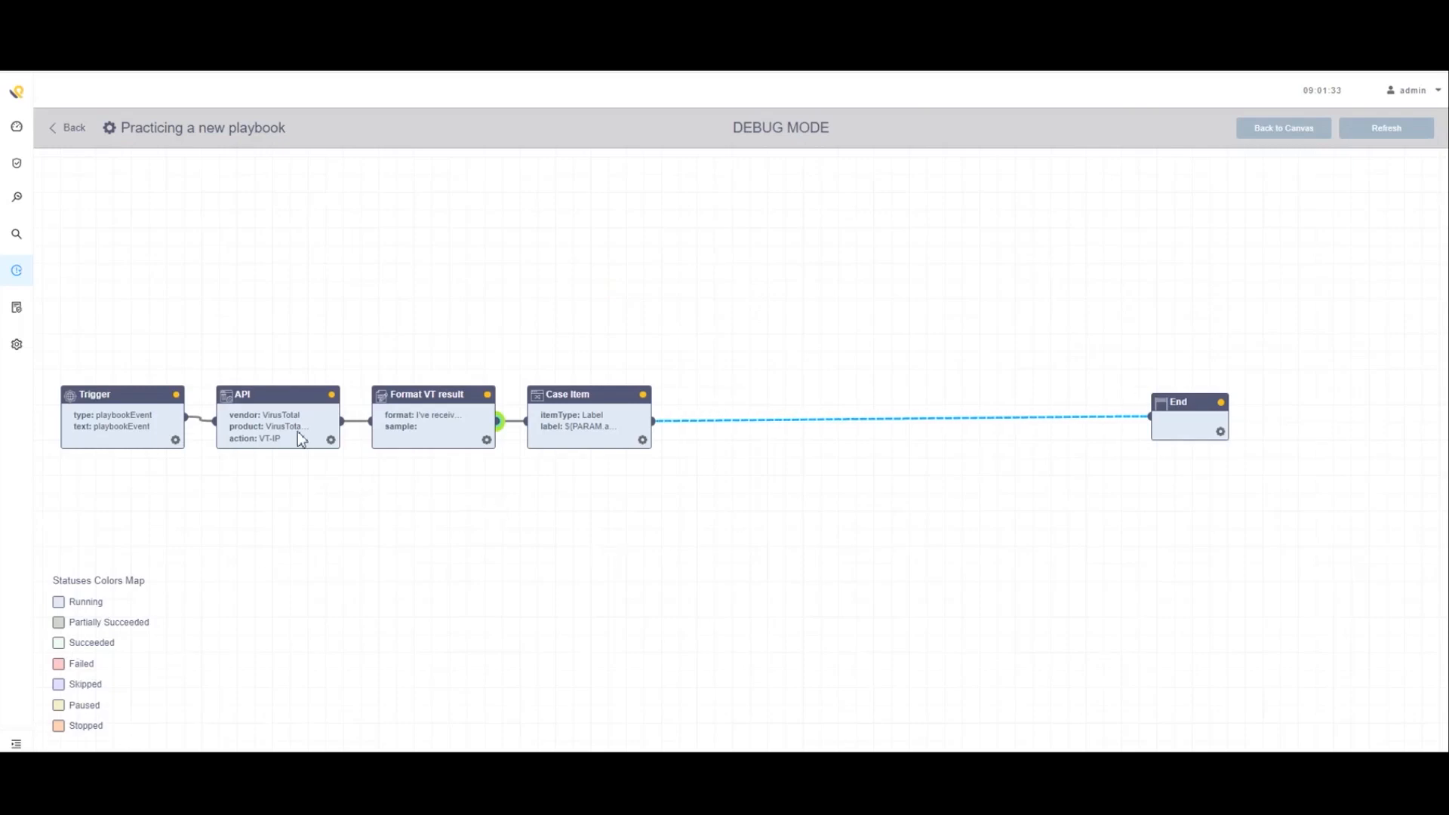
{"action": "left_click", "coordinate": [1396, 128]}
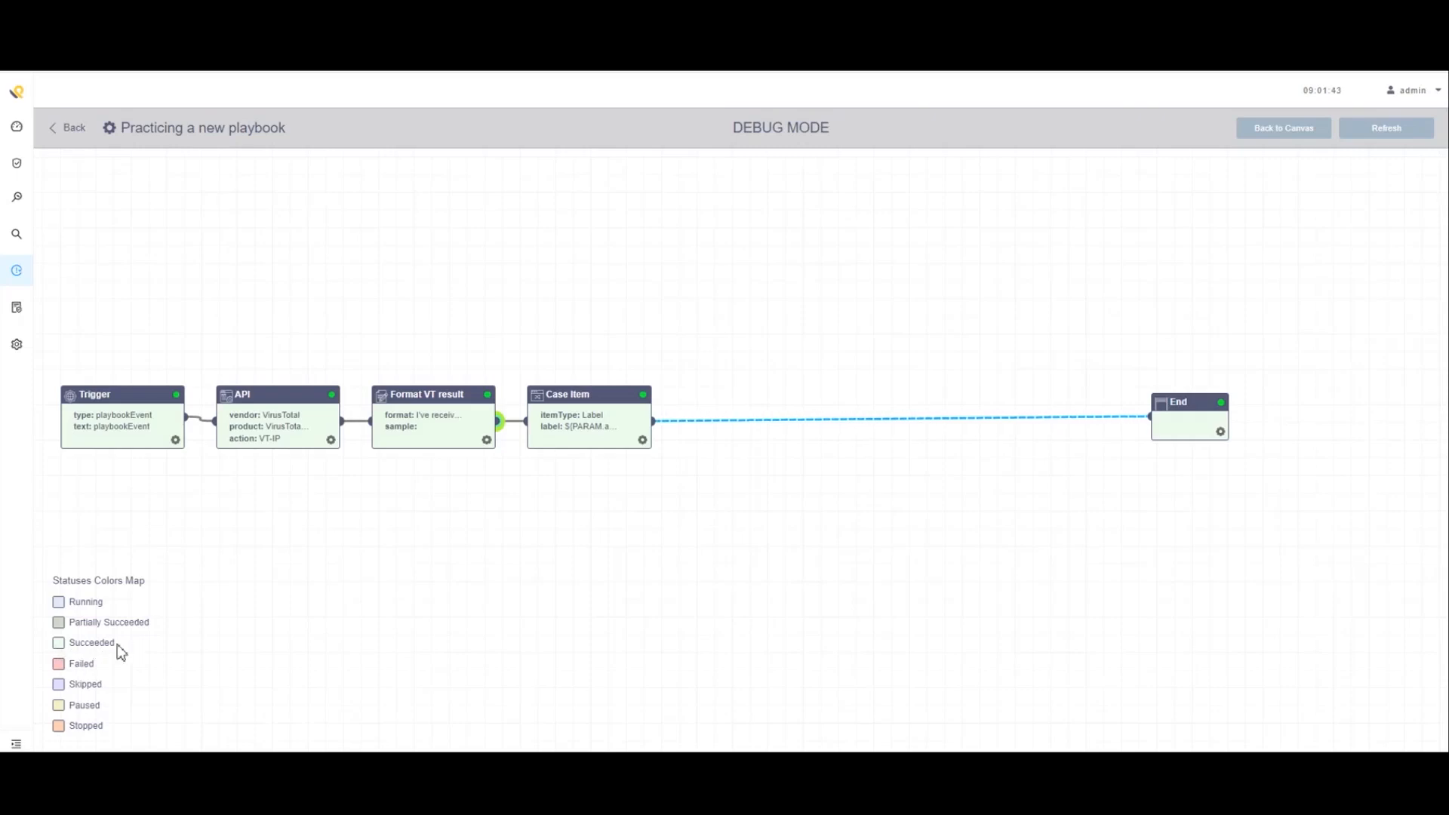
Return to the canvas, remove the connection between Case Item and End, and save the playbook
{"action": "left_click", "coordinate": [1297, 130]}
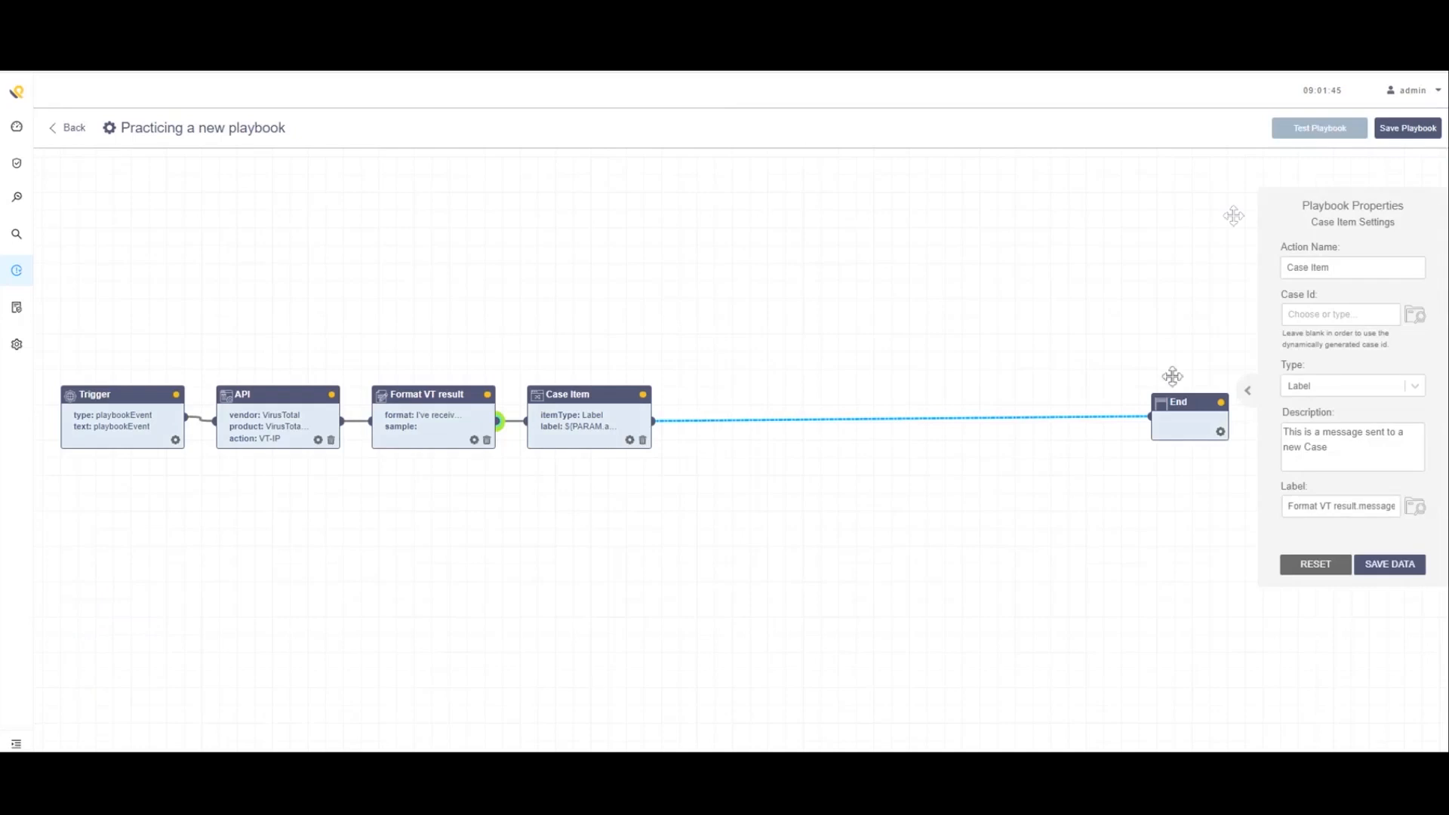
{"action": "left_click", "coordinate": [1105, 424]}
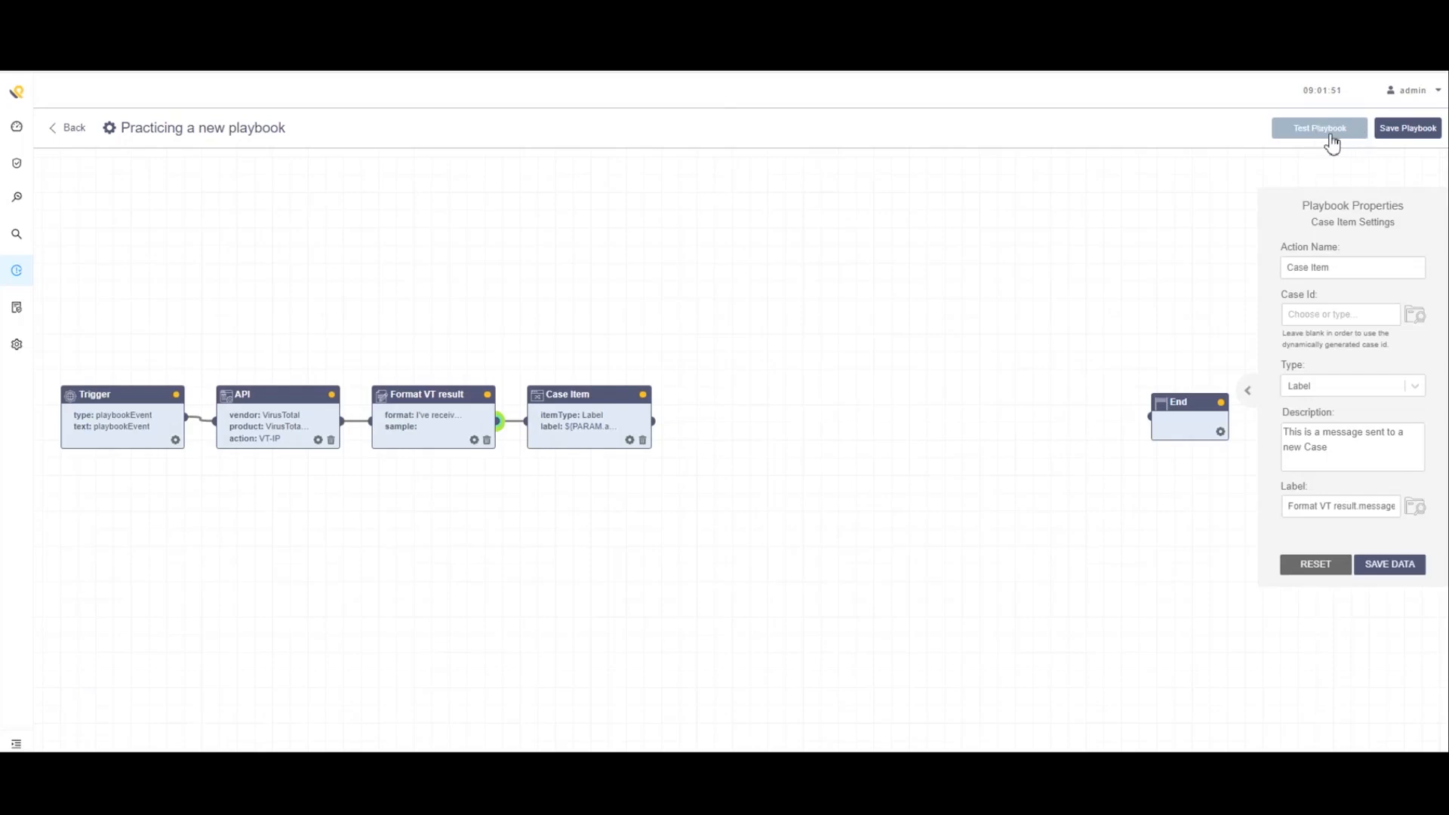
{"action": "left_click", "coordinate": [1402, 138]}
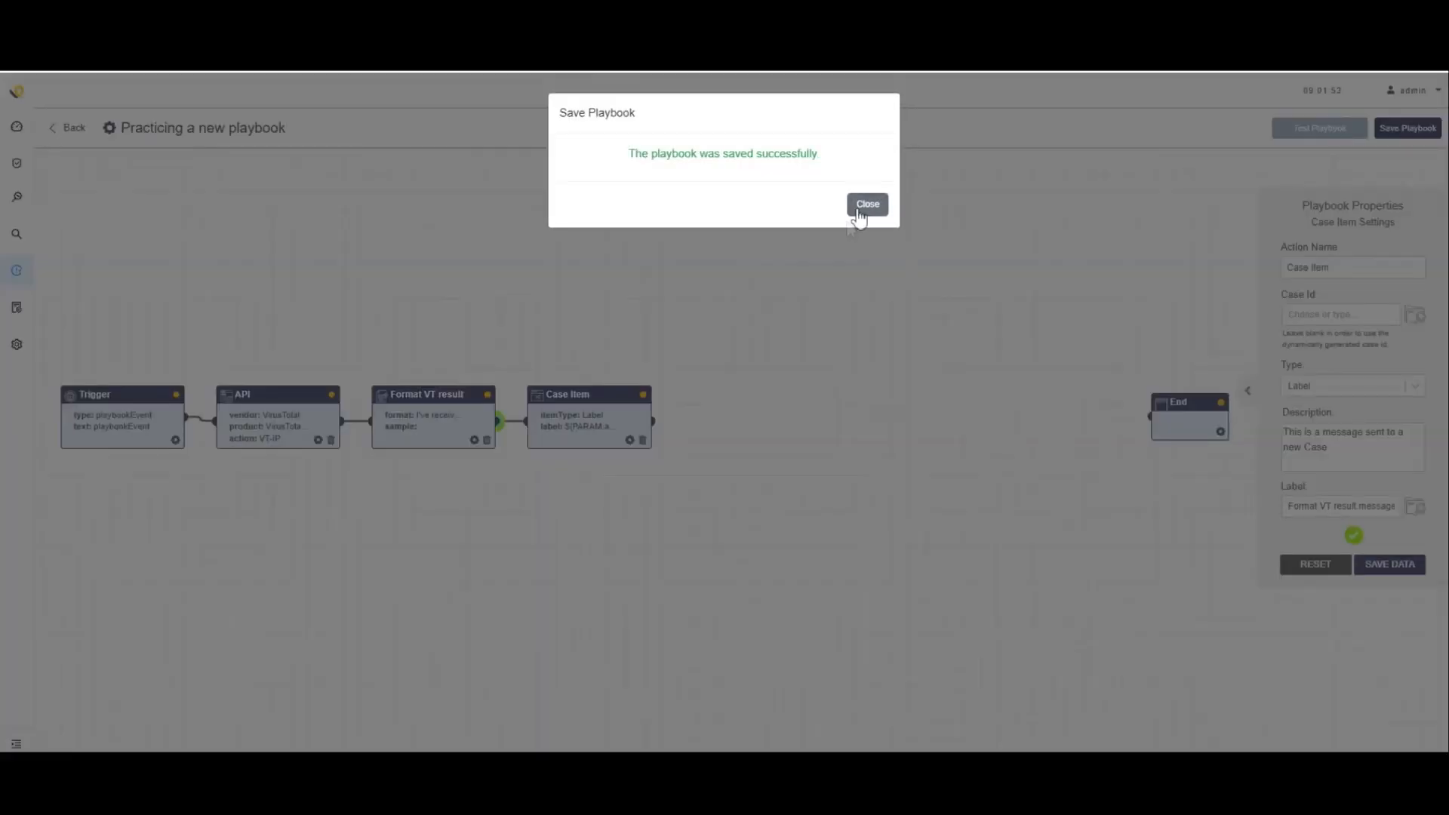
Run a test of the saved playbook with an IP address entered for IPAddressInput
{"action": "left_click", "coordinate": [866, 205]}
{"action": "left_click", "coordinate": [1314, 136]}
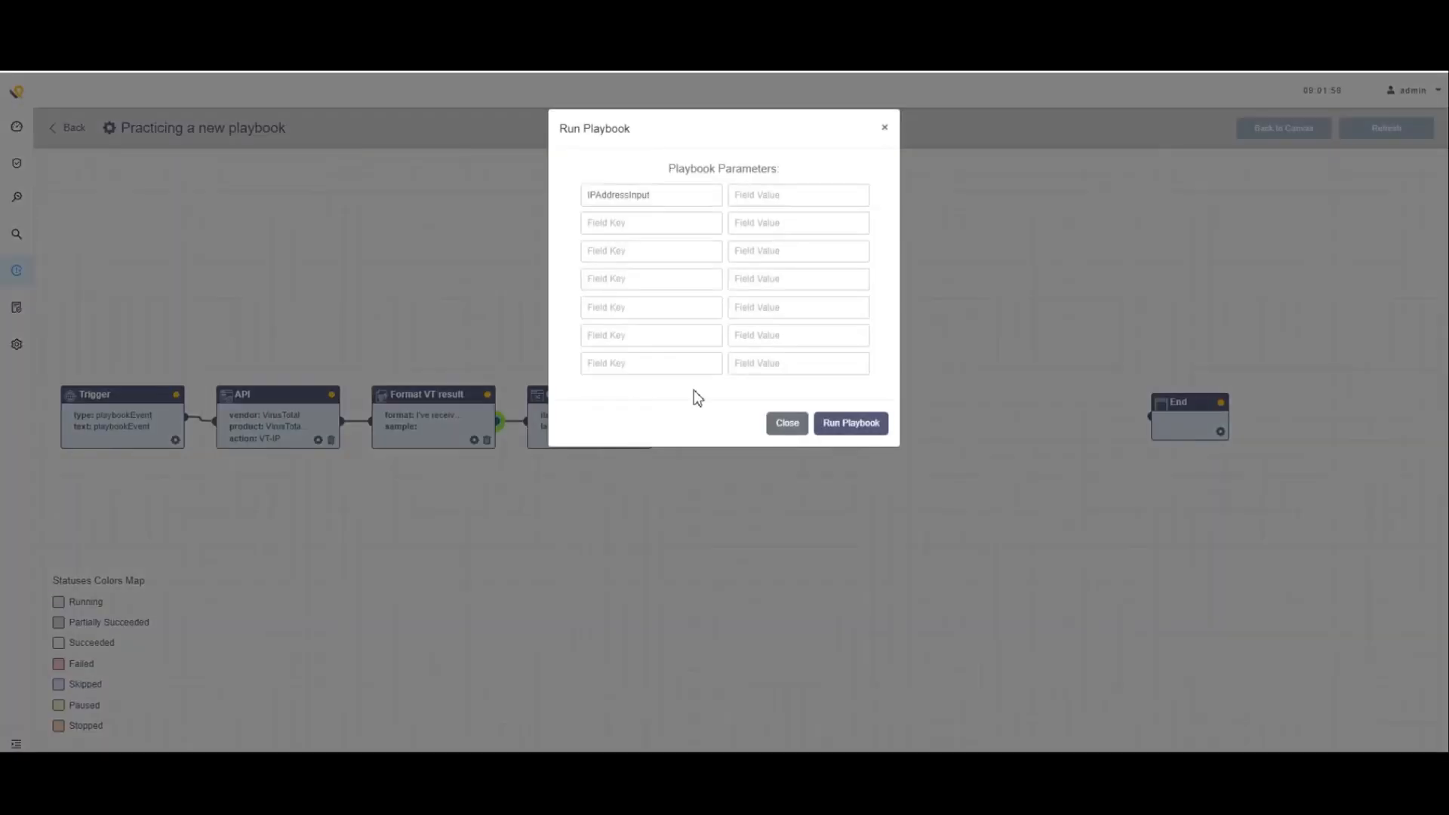
{"action": "type", "text": "1."}
{"action": "left_click", "coordinate": [859, 424]}
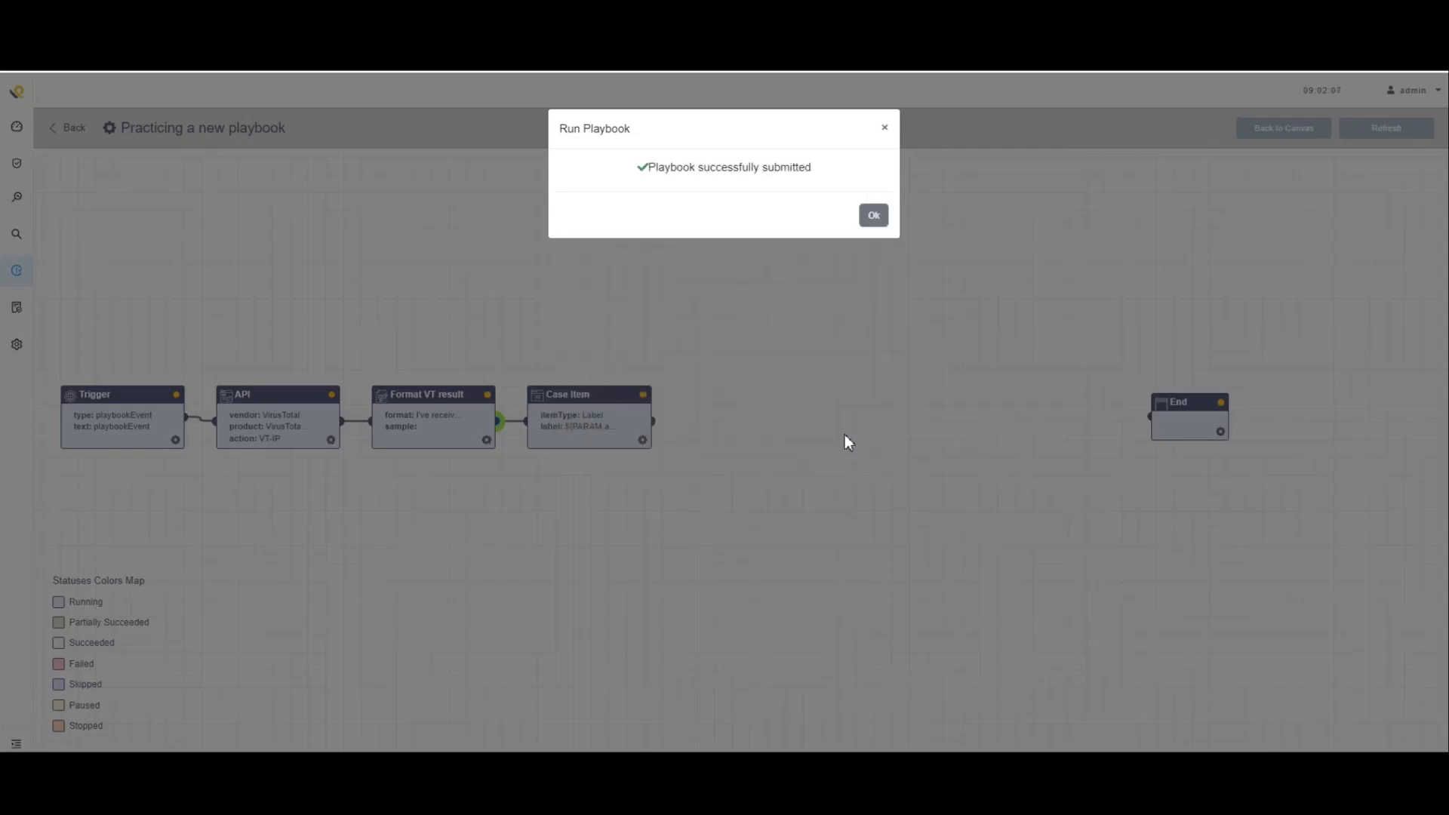
{"action": "left_click", "coordinate": [874, 217]}
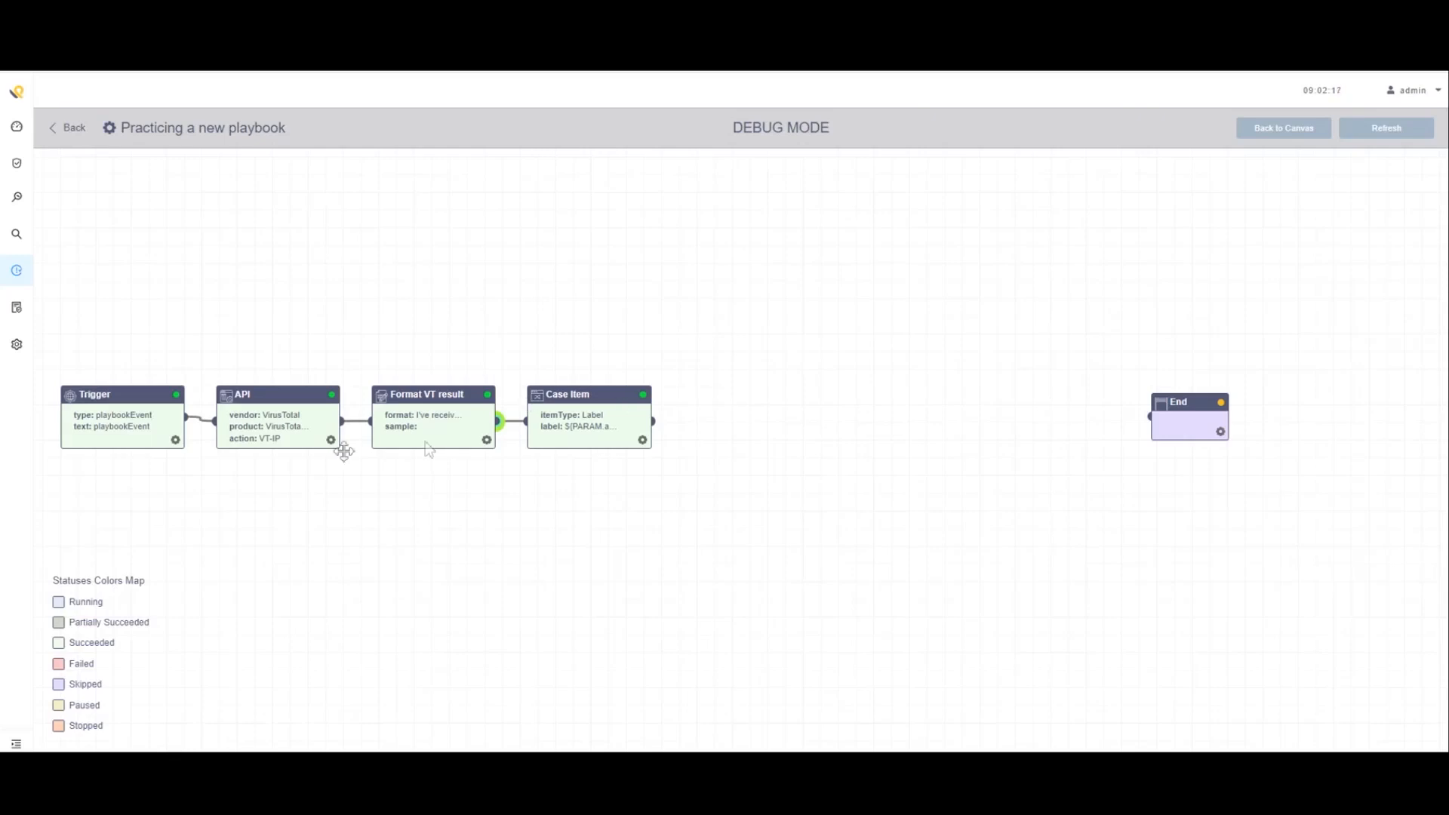
Return to the canvas and reconnect the Case Item block to the End block
{"action": "left_click", "coordinate": [1279, 134]}
{"action": "left_click_drag", "start_coordinate": [656, 427], "coordinate": [1155, 426]}
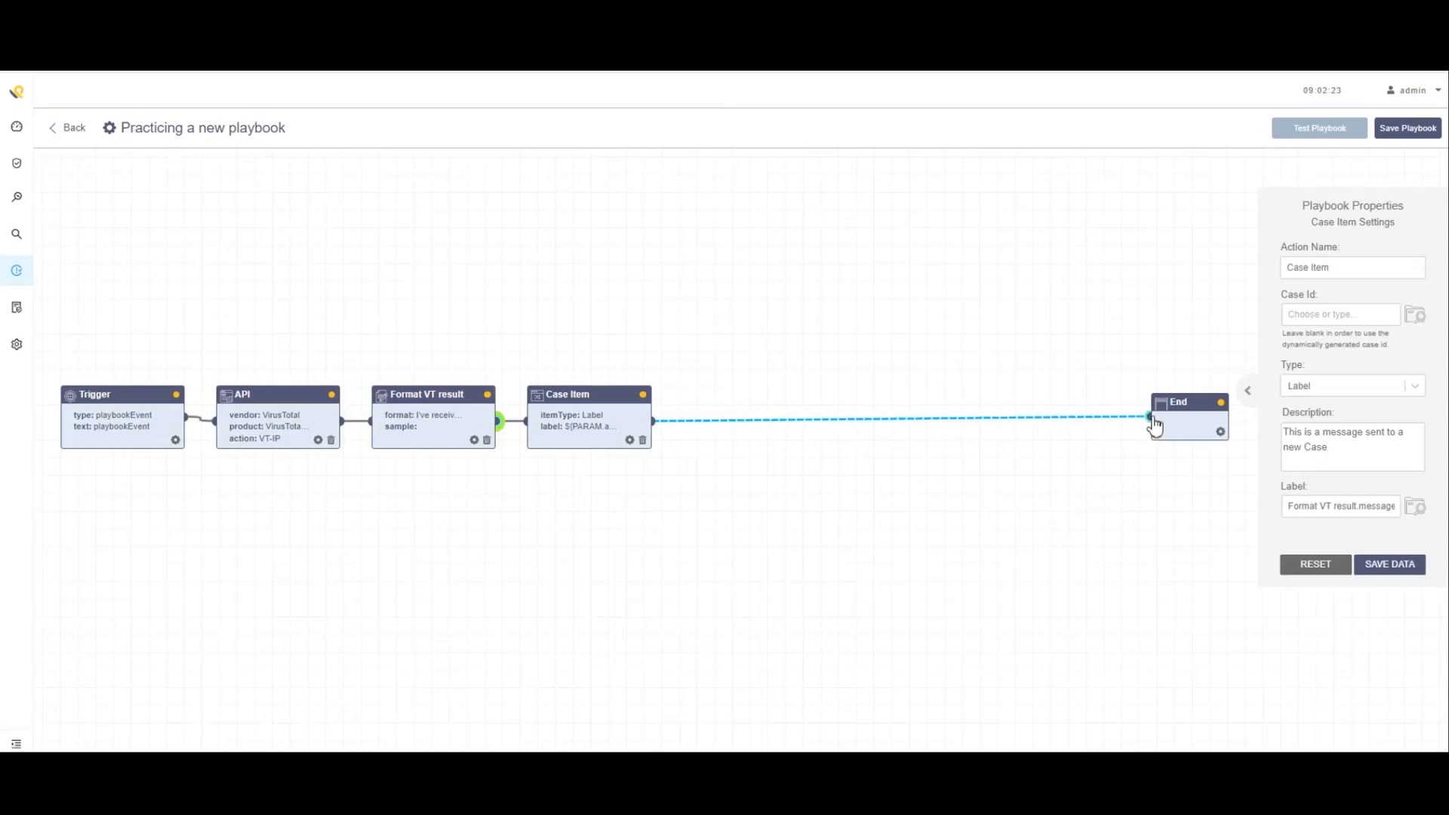
{"action": "left_click", "coordinate": [1326, 142]}
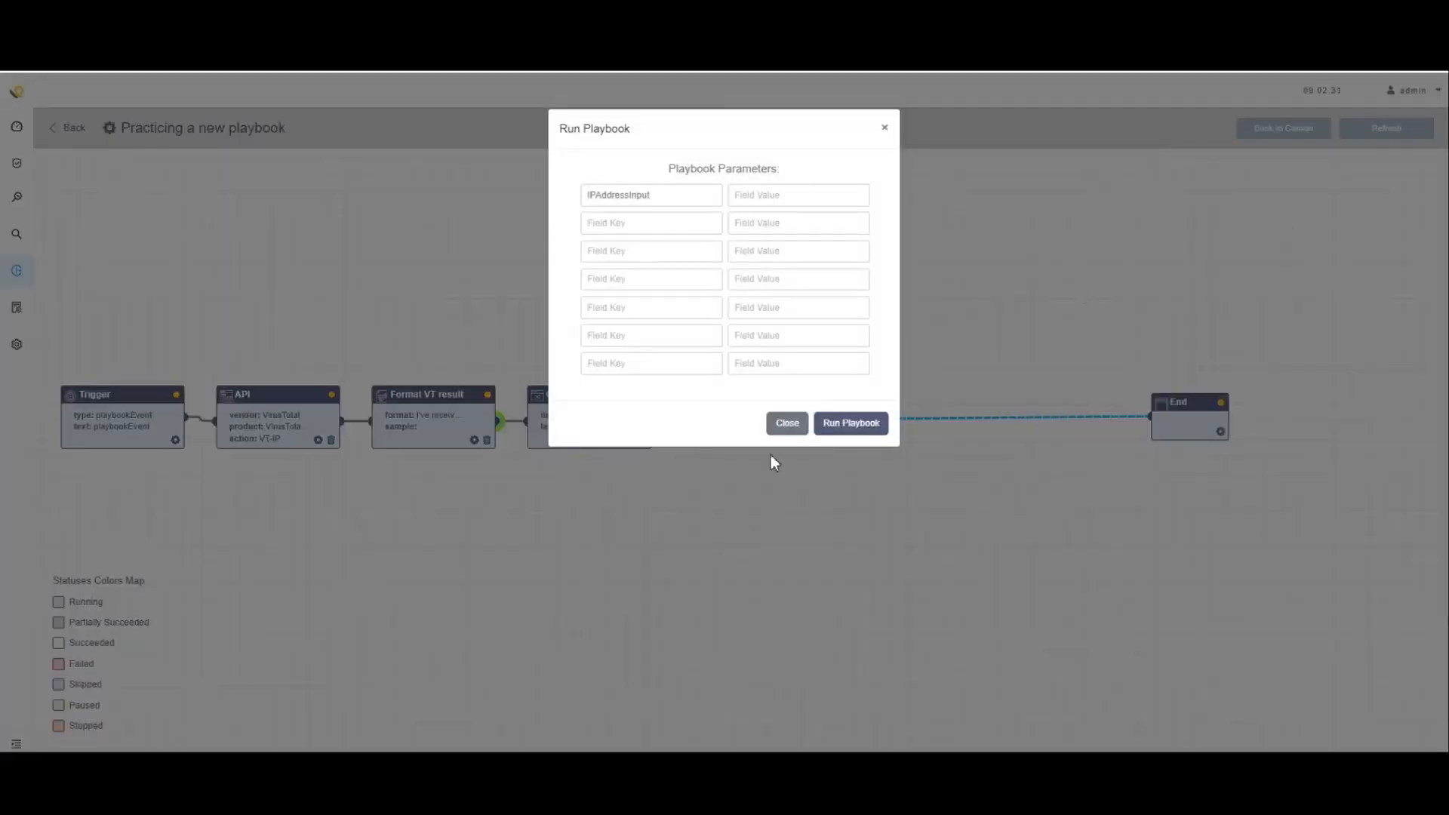
{"action": "left_click", "coordinate": [787, 424]}
Move the End block closer to the Case Item block and save the playbook
{"action": "left_click_drag", "start_coordinate": [1183, 417], "coordinate": [861, 421]}
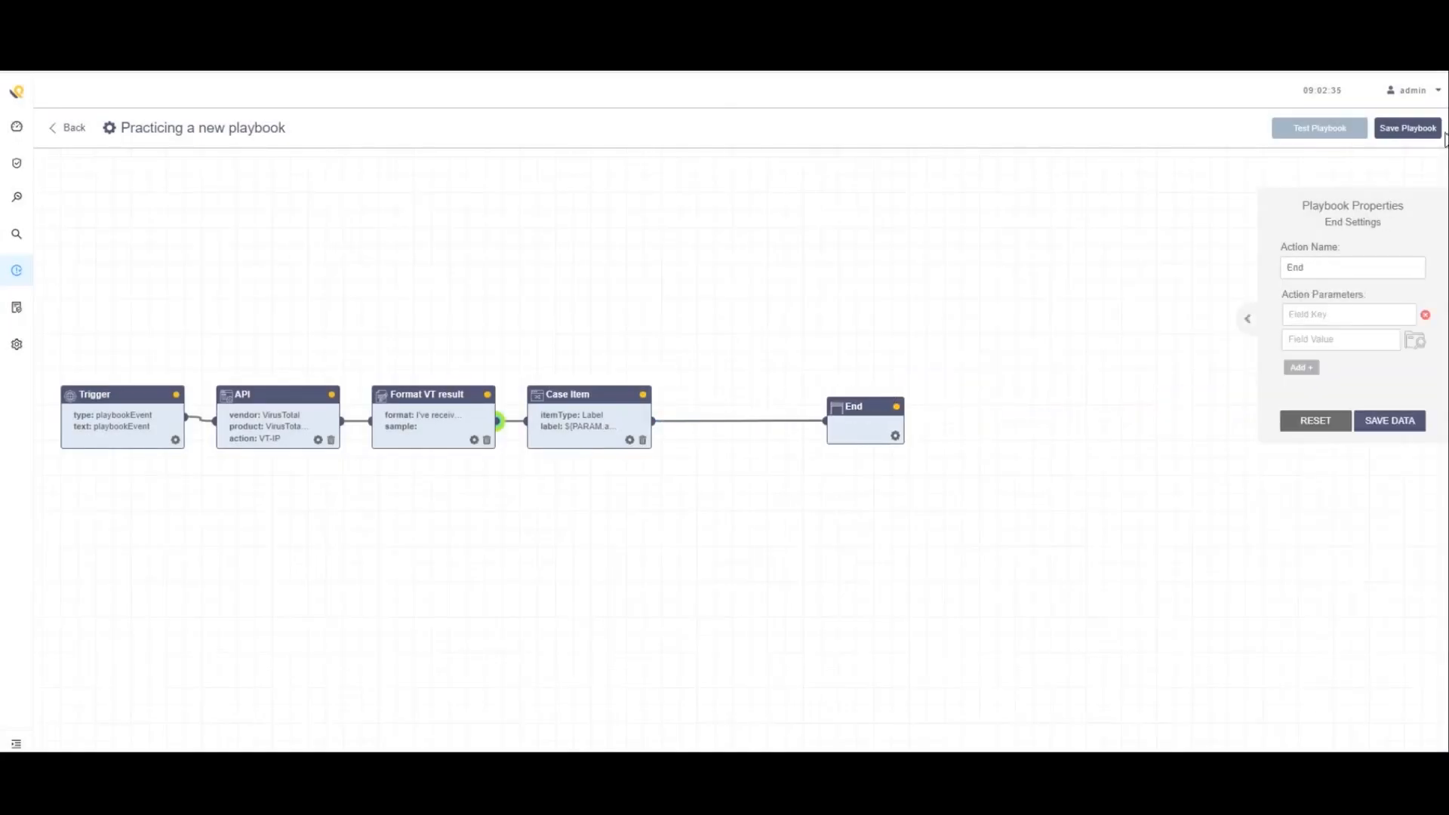
{"action": "left_click", "coordinate": [1409, 133]}
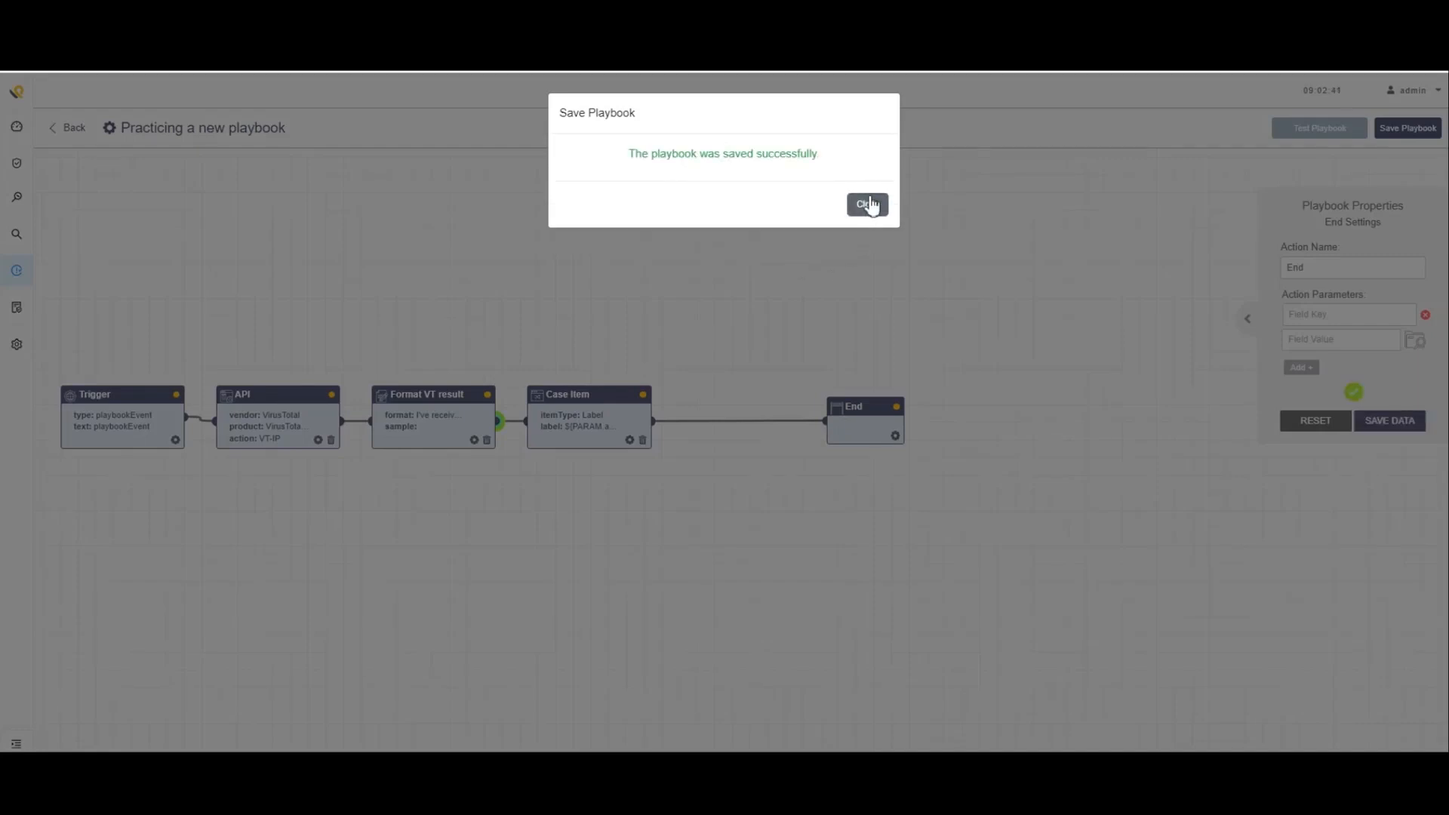
{"action": "left_click", "coordinate": [868, 205]}
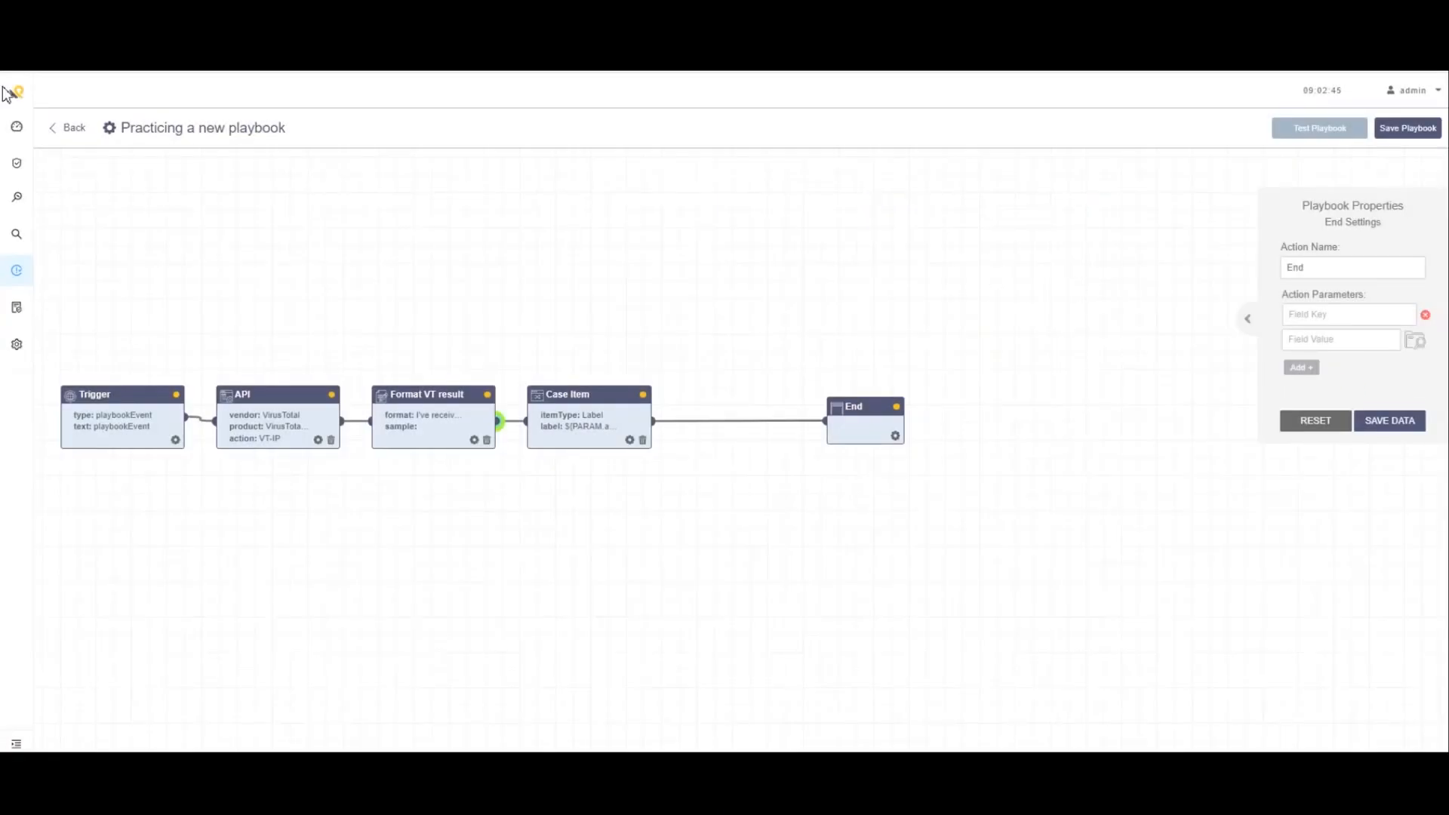
Go back to the playbook list and run "Practicing a new playbook" from the Demo folder with IPAddressInput set to 1.1.1.1
{"action": "left_click", "coordinate": [79, 128]}
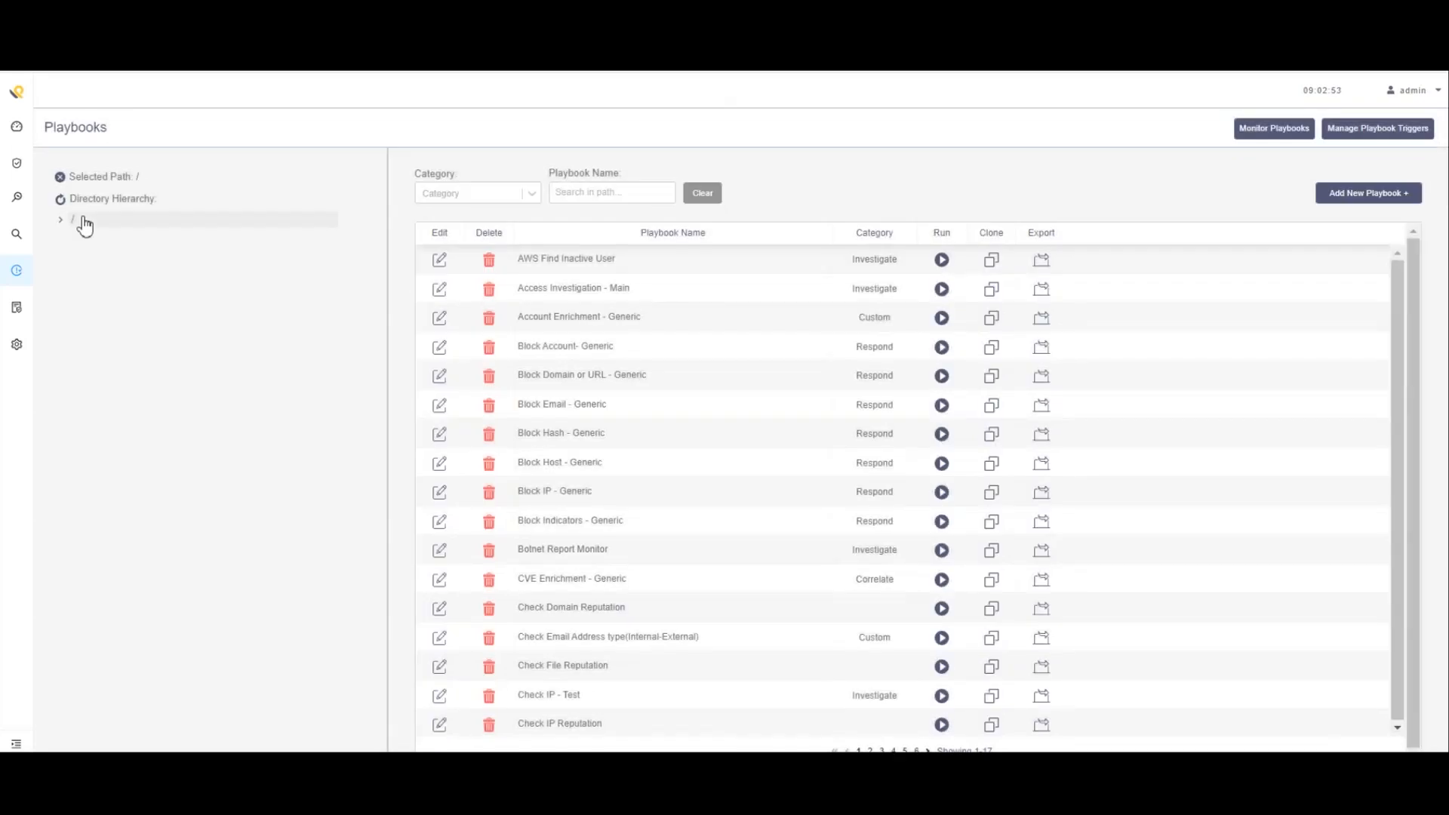
{"action": "left_click", "coordinate": [80, 221]}
{"action": "left_click", "coordinate": [106, 325]}
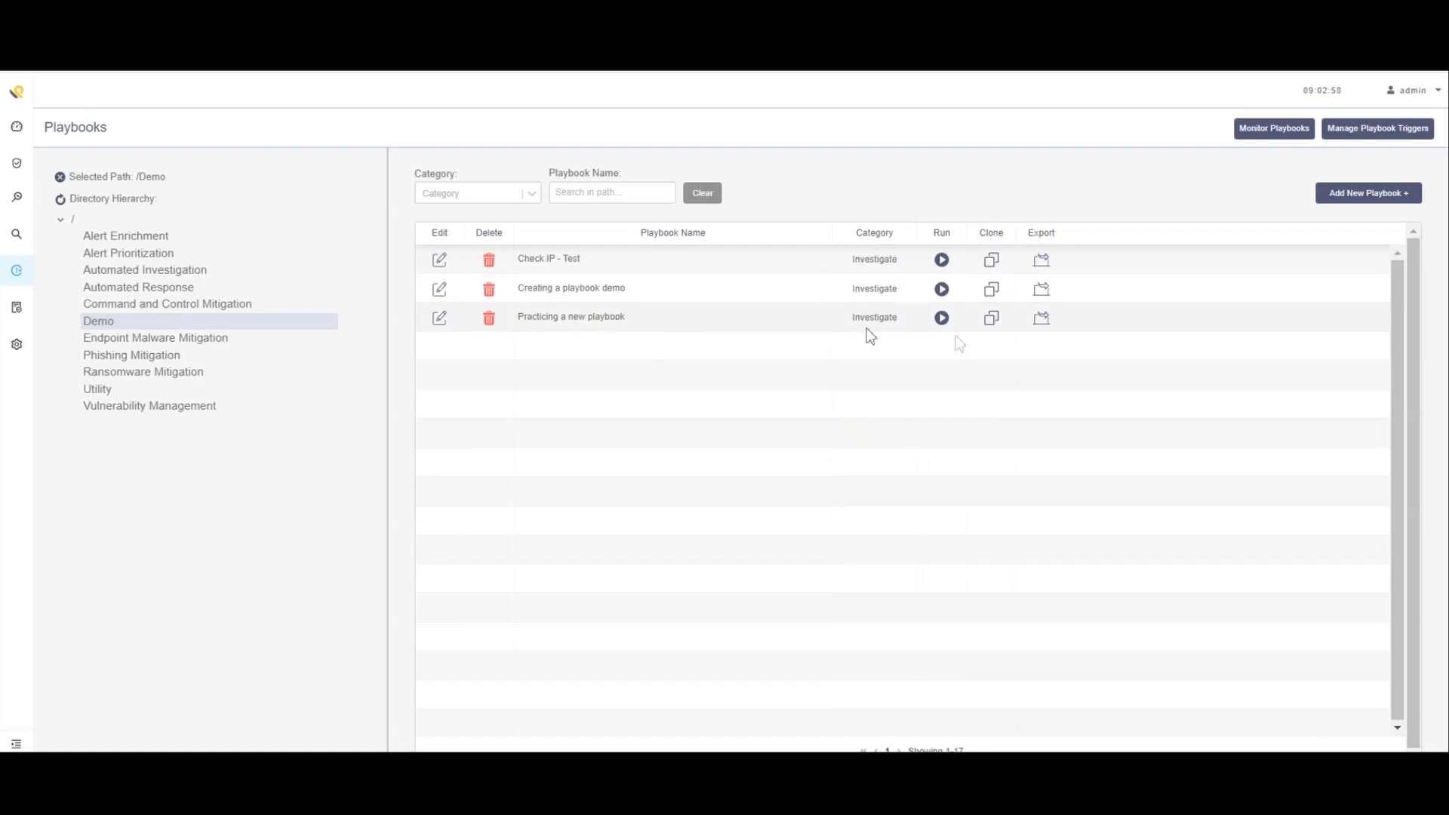
{"action": "left_click", "coordinate": [941, 318]}
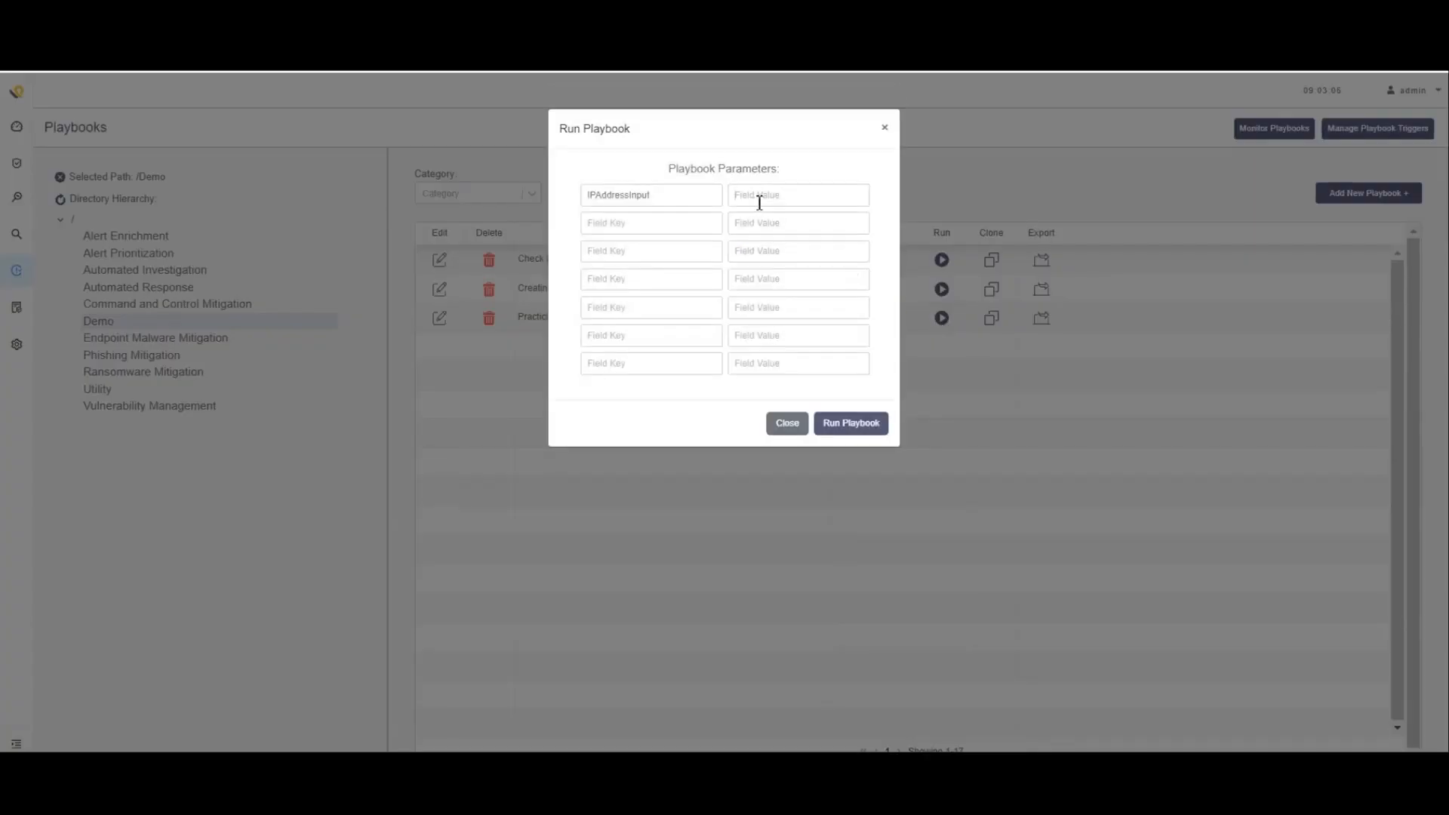
{"action": "type", "text": "1.1.1.1"}
{"action": "left_click", "coordinate": [866, 424]}
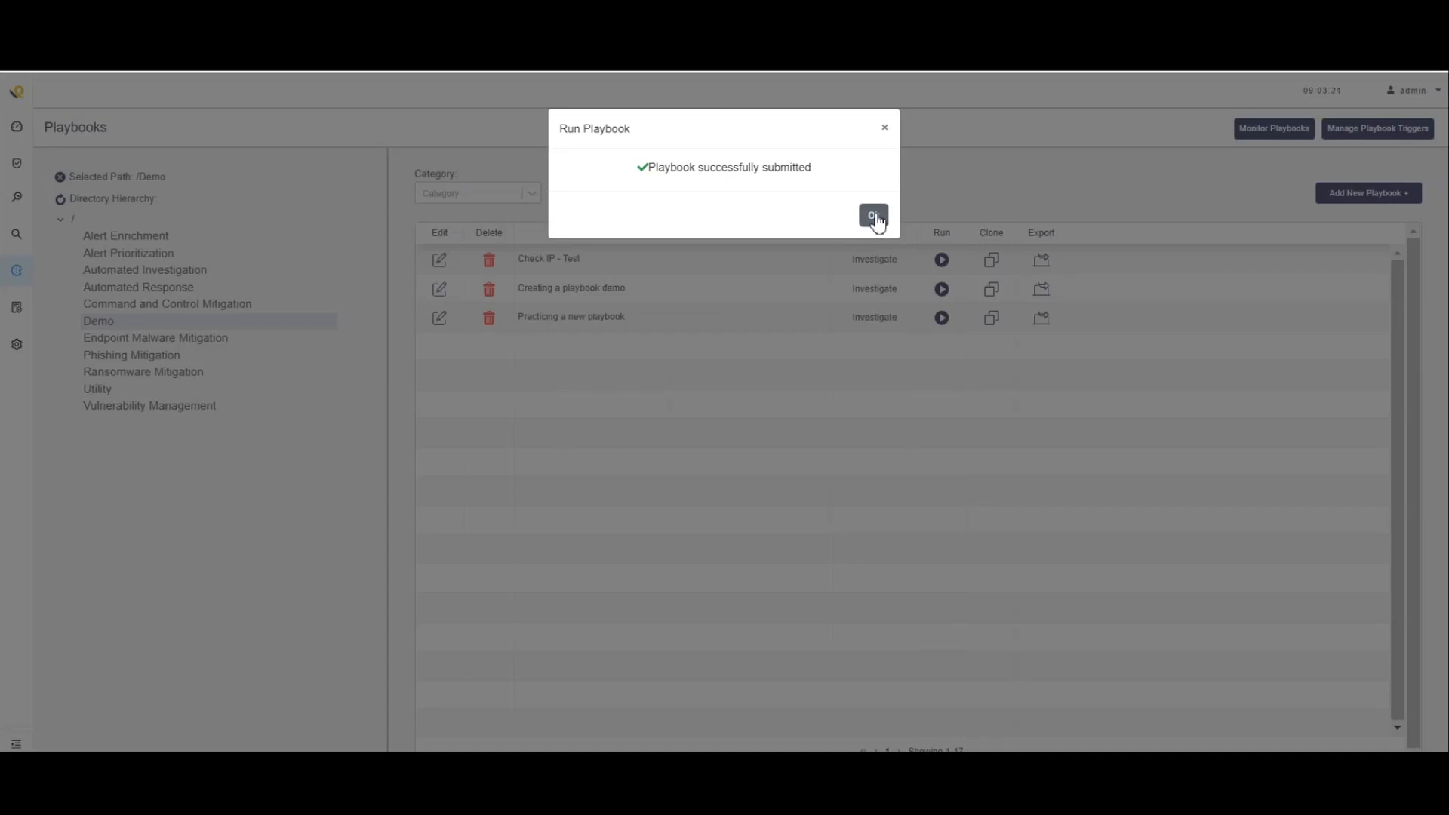
{"action": "left_click", "coordinate": [873, 216]}
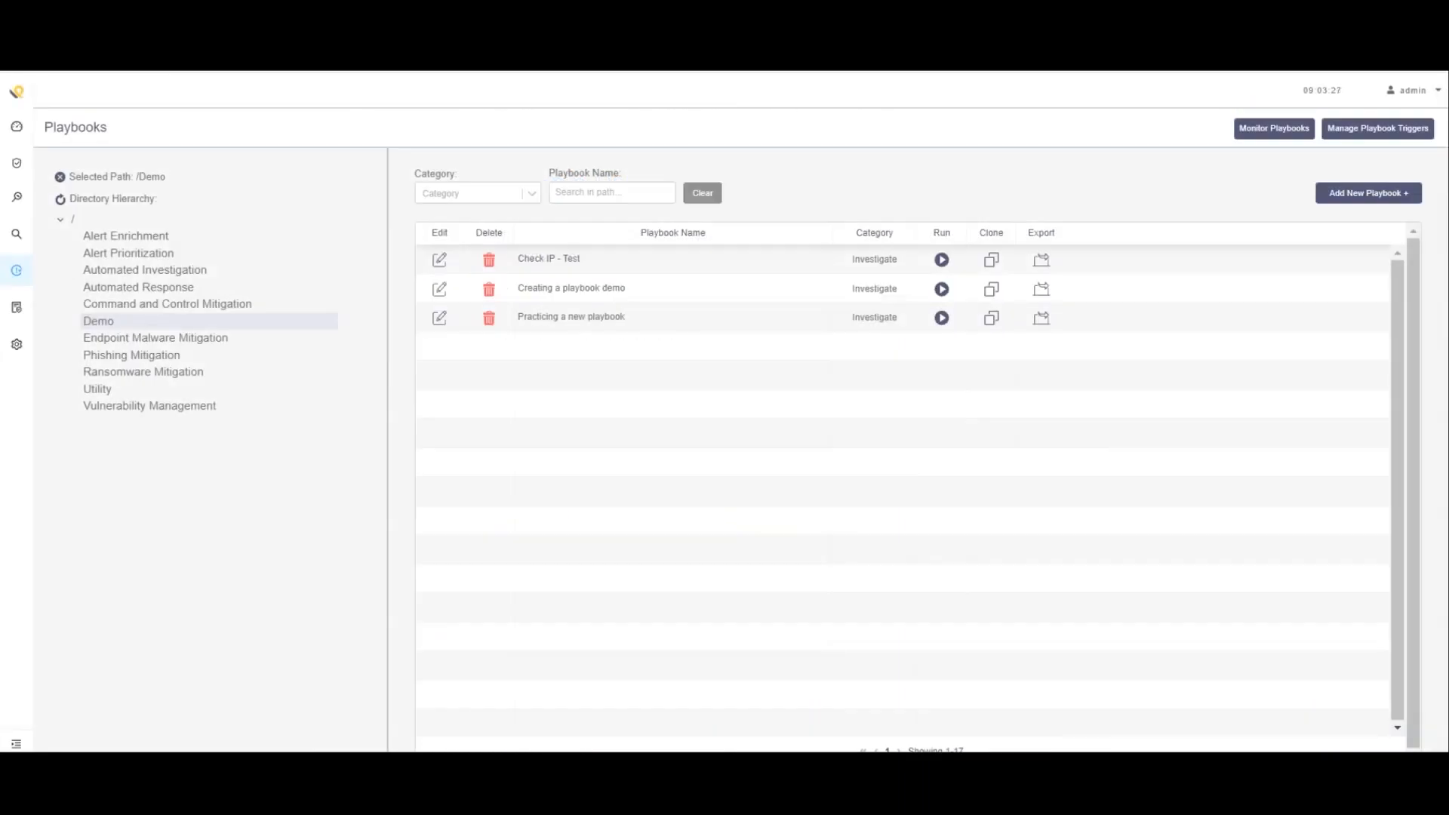
Run "Practicing a new playbook" again with IPAddressInput set to 5.2.70.223
{"action": "left_click", "coordinate": [942, 318]}
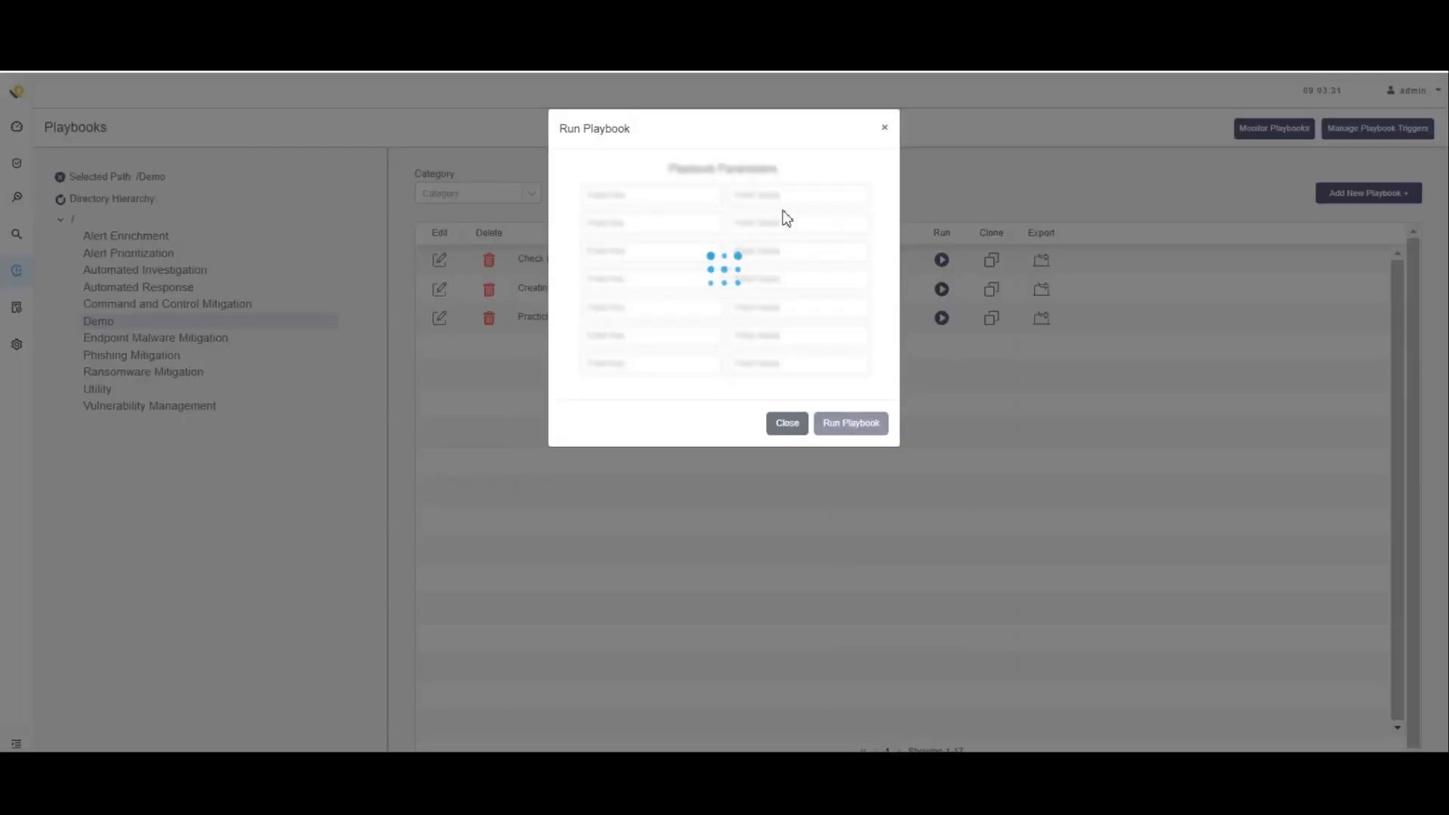
{"action": "left_click", "coordinate": [792, 194]}
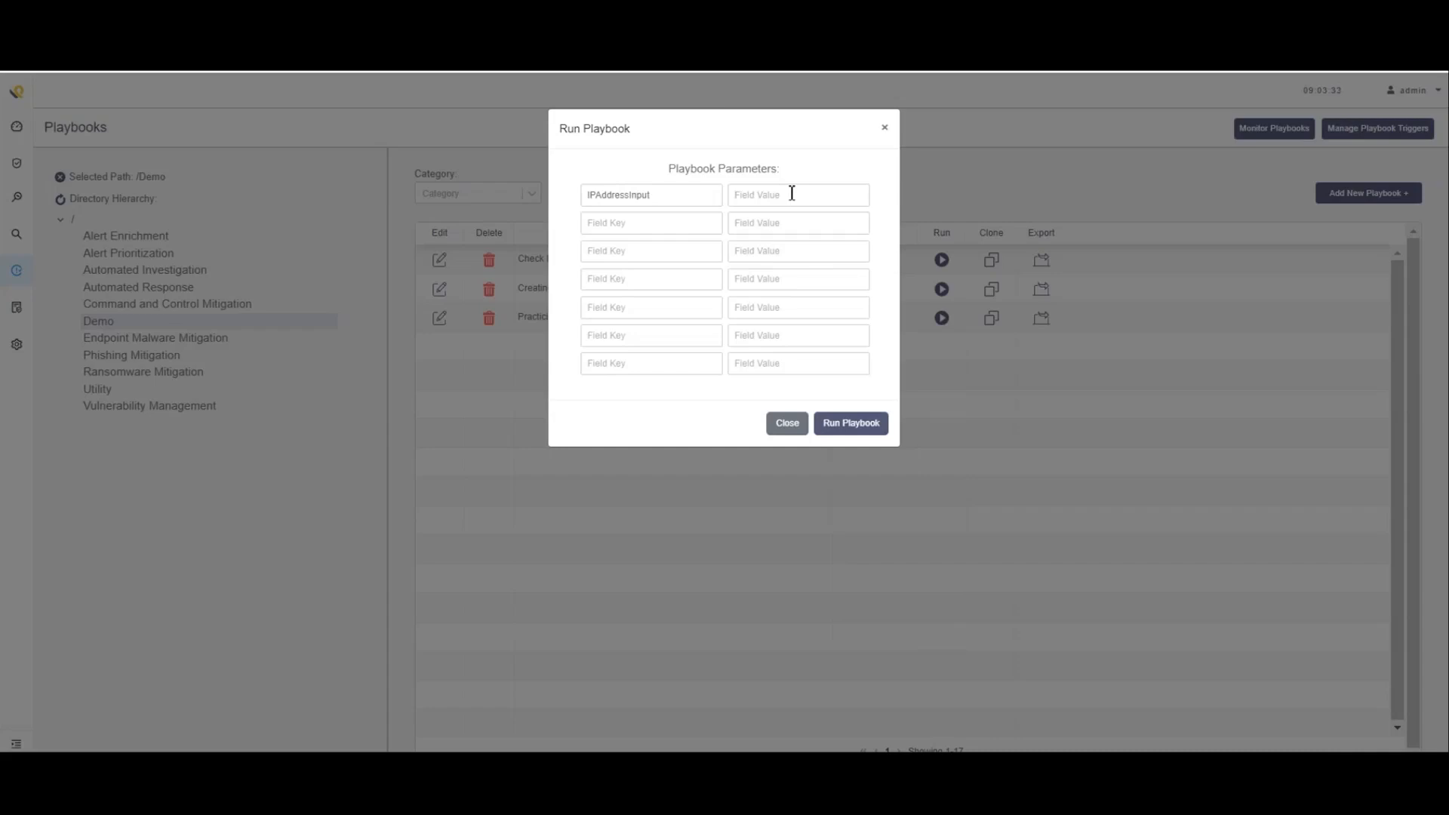
{"action": "type", "text": "5.2.70.223"}
{"action": "left_click", "coordinate": [850, 419]}
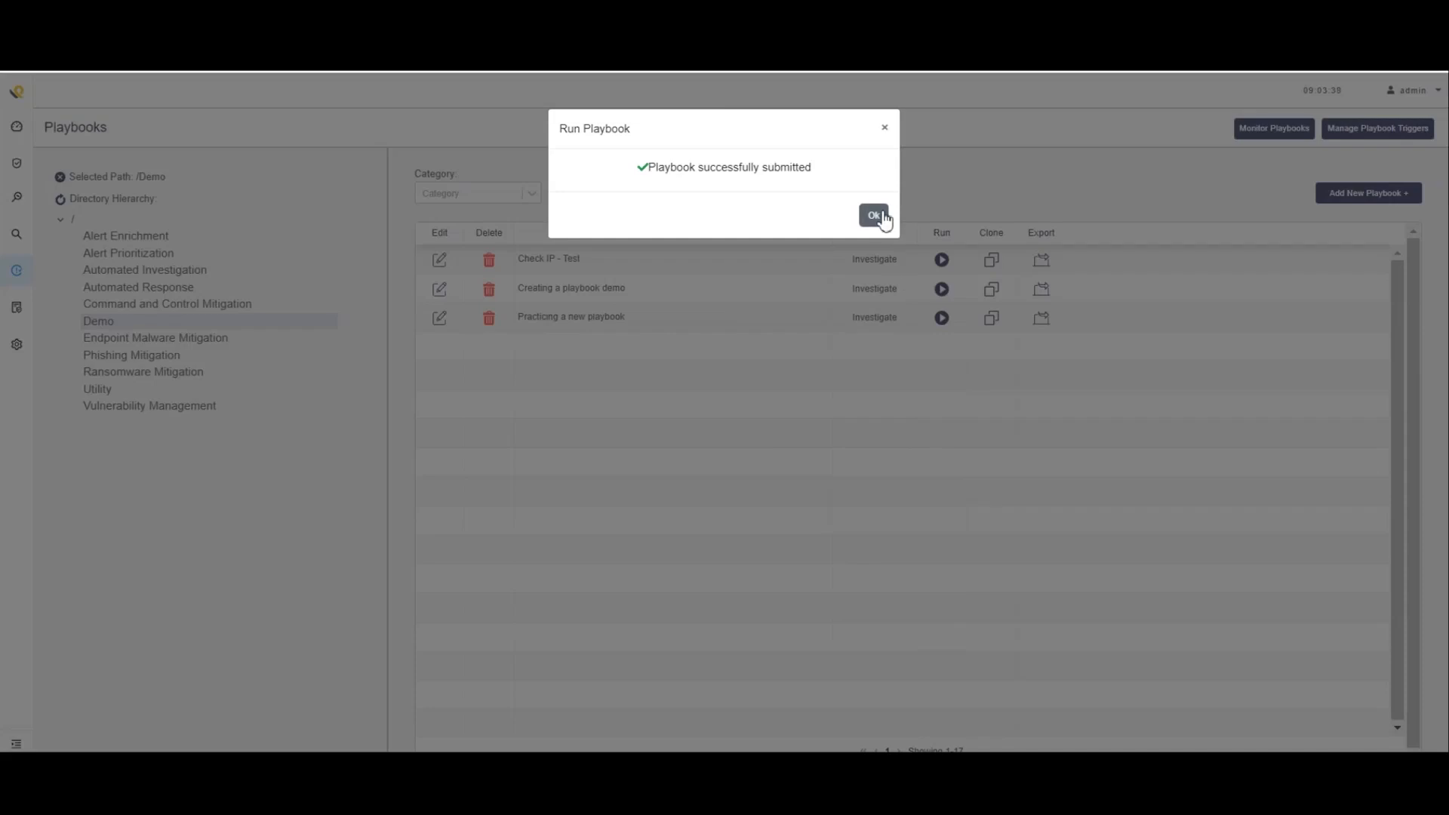
{"action": "left_click", "coordinate": [874, 216]}
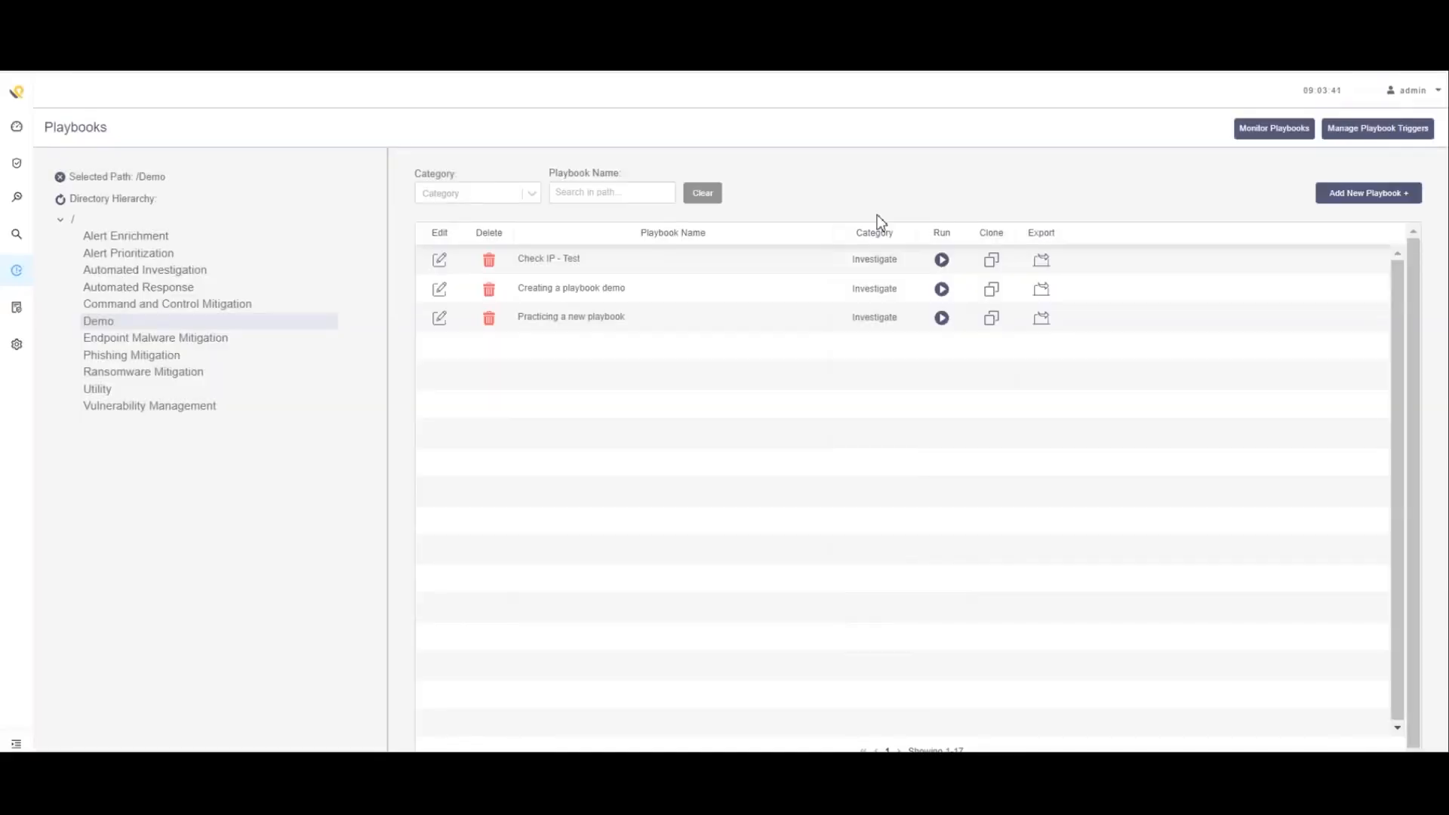
Go to Cases, examine the label message in the case from the 1.1.1.1 run, and open the newest case
{"action": "mouse_move", "coordinate": [15, 173]}
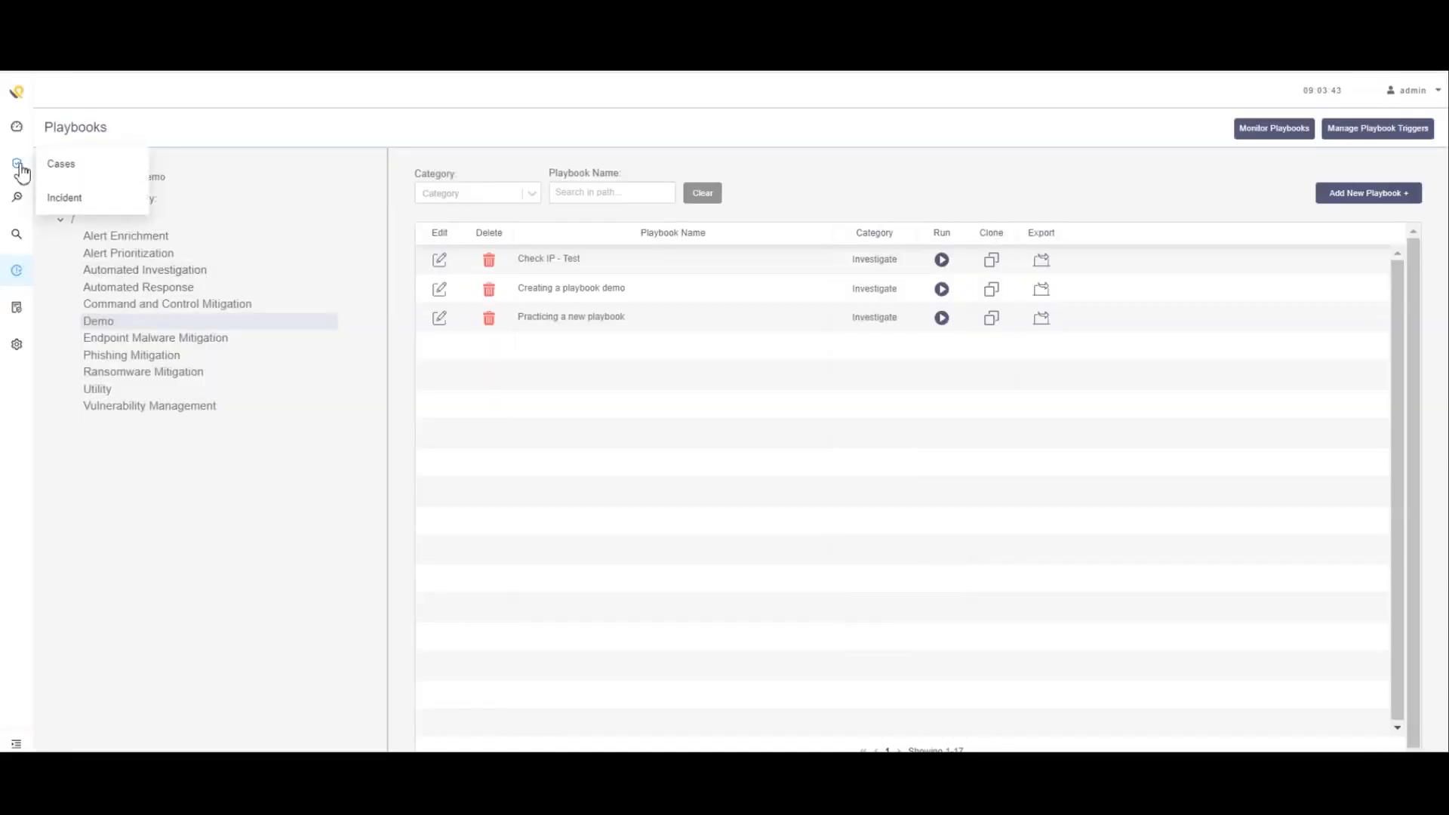
{"action": "left_click", "coordinate": [60, 171]}
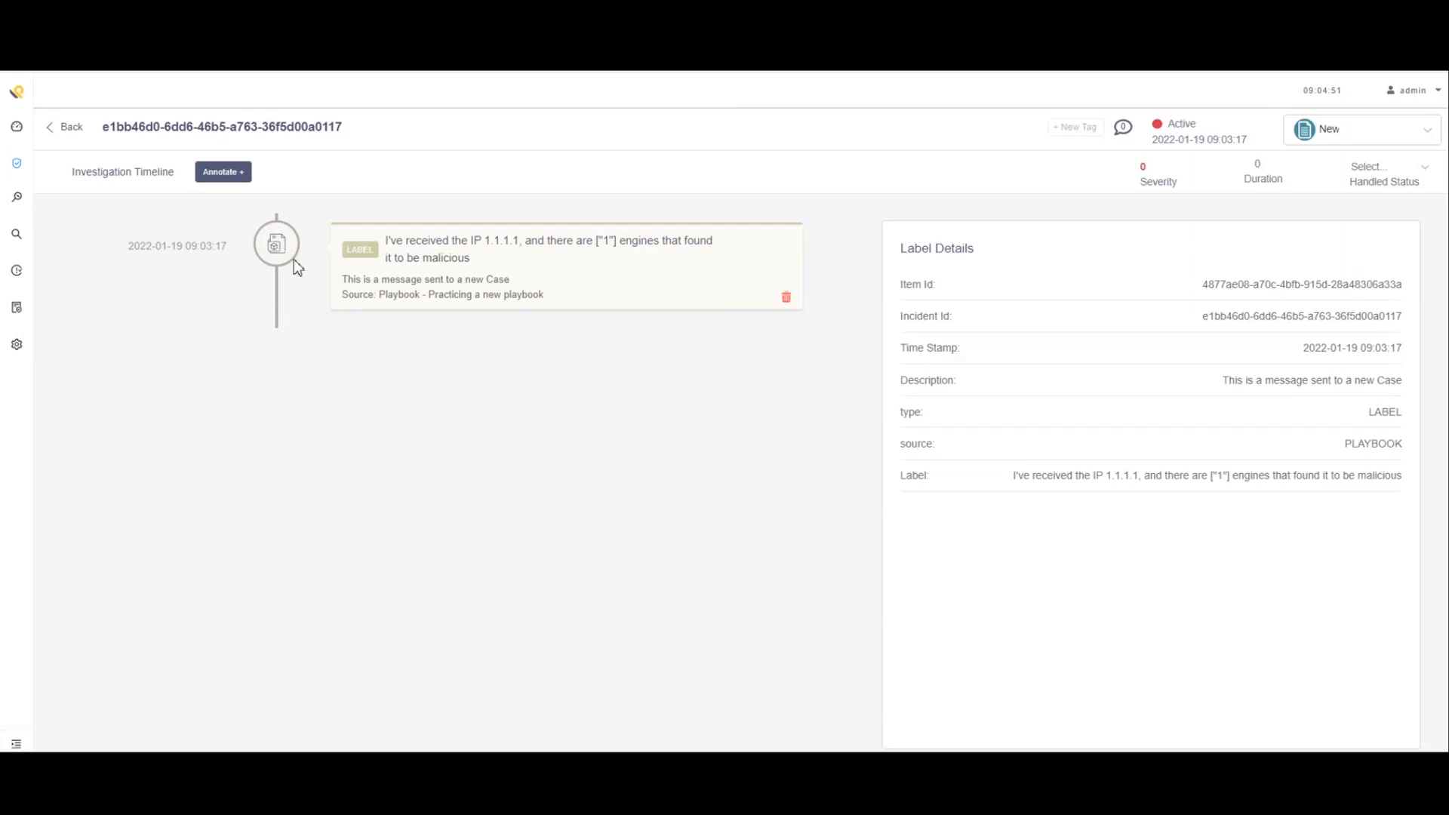
{"action": "left_click", "coordinate": [66, 128]}
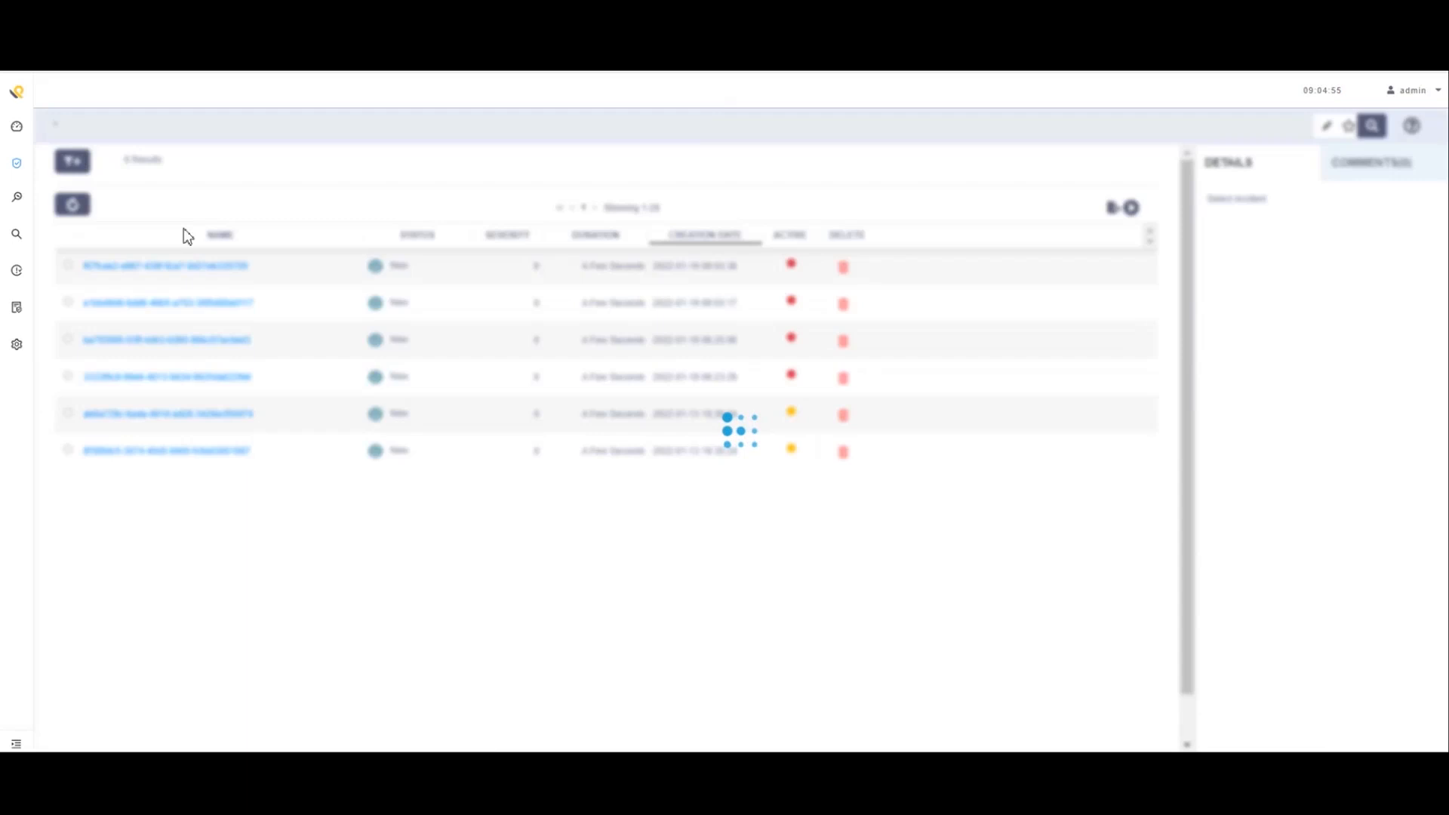
{"action": "left_click", "coordinate": [220, 269]}
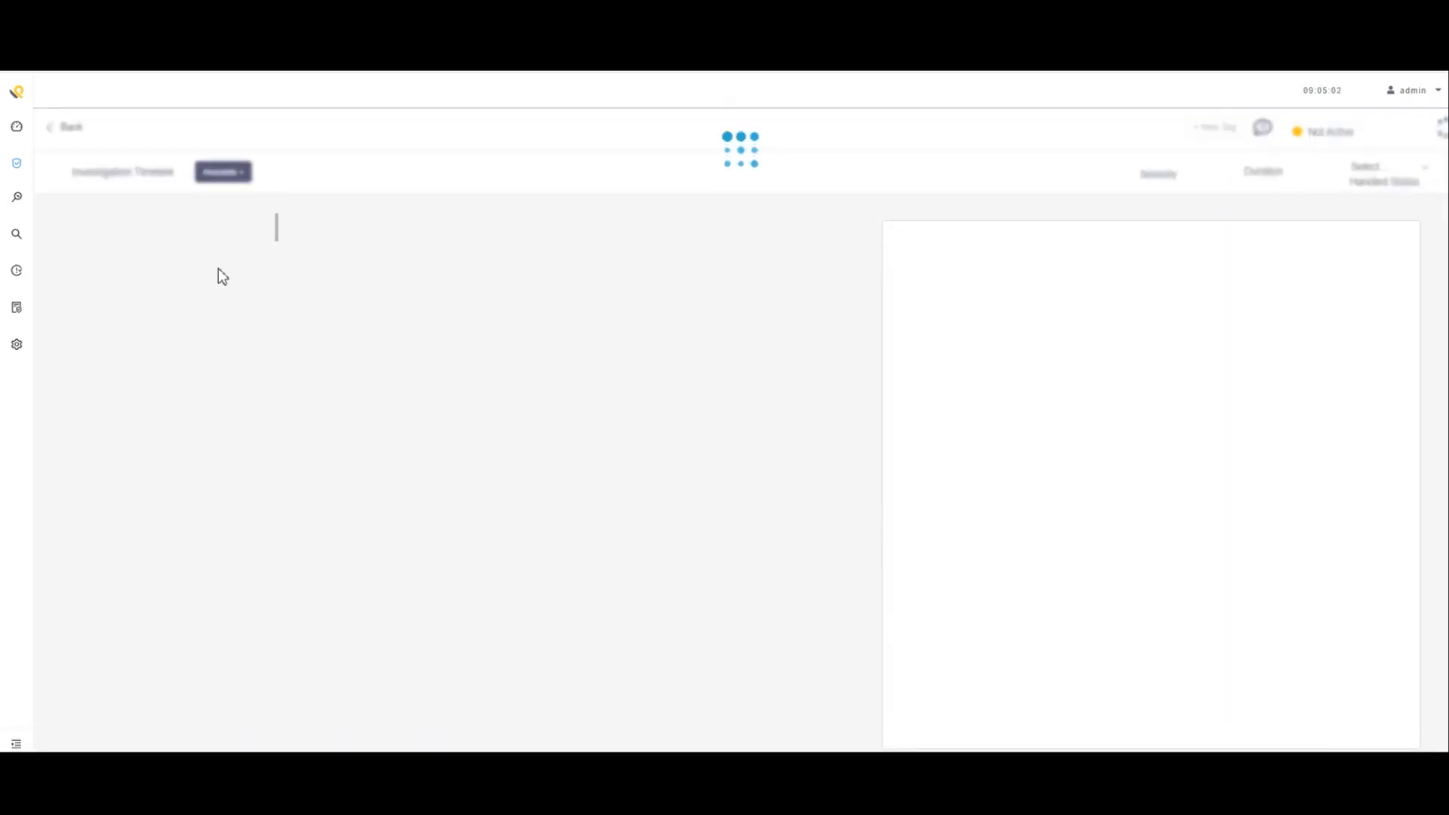